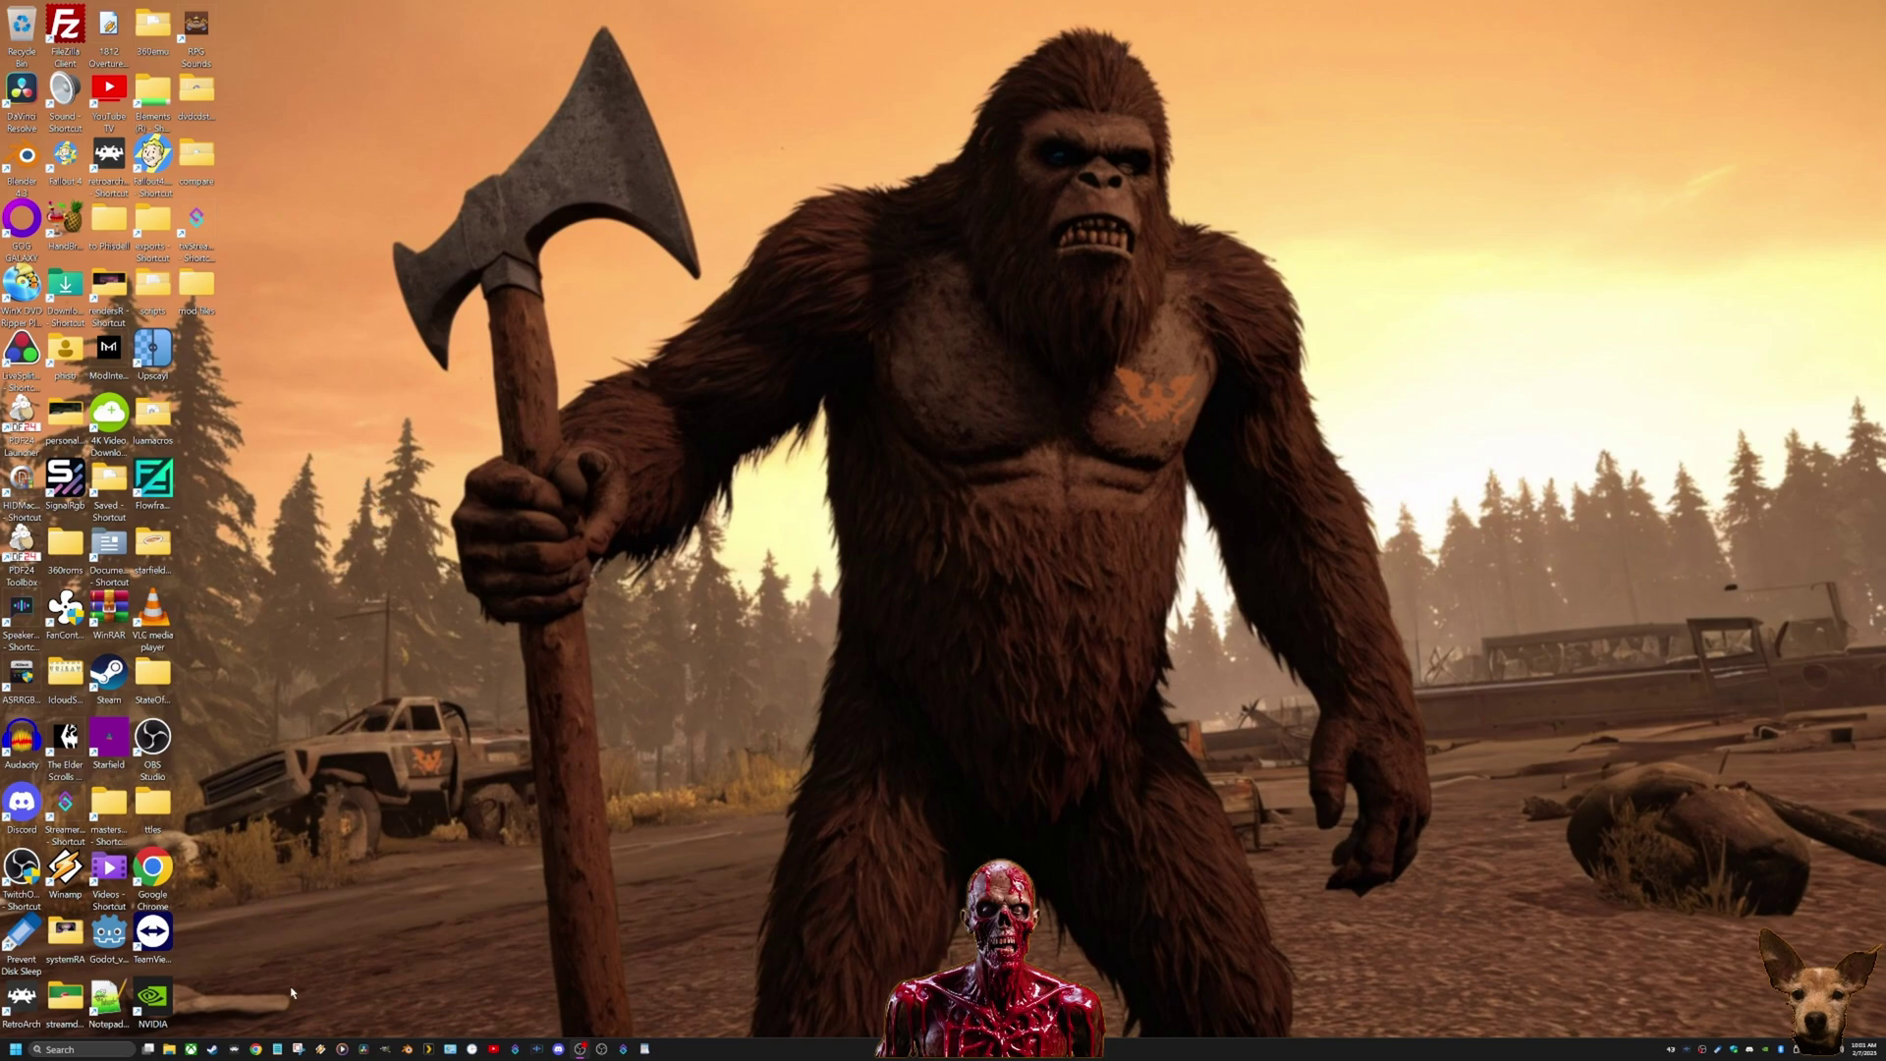
# Open File Explorer at Home, centre it, and show file name extensions and hidden items
pyautogui.click(170, 1049)
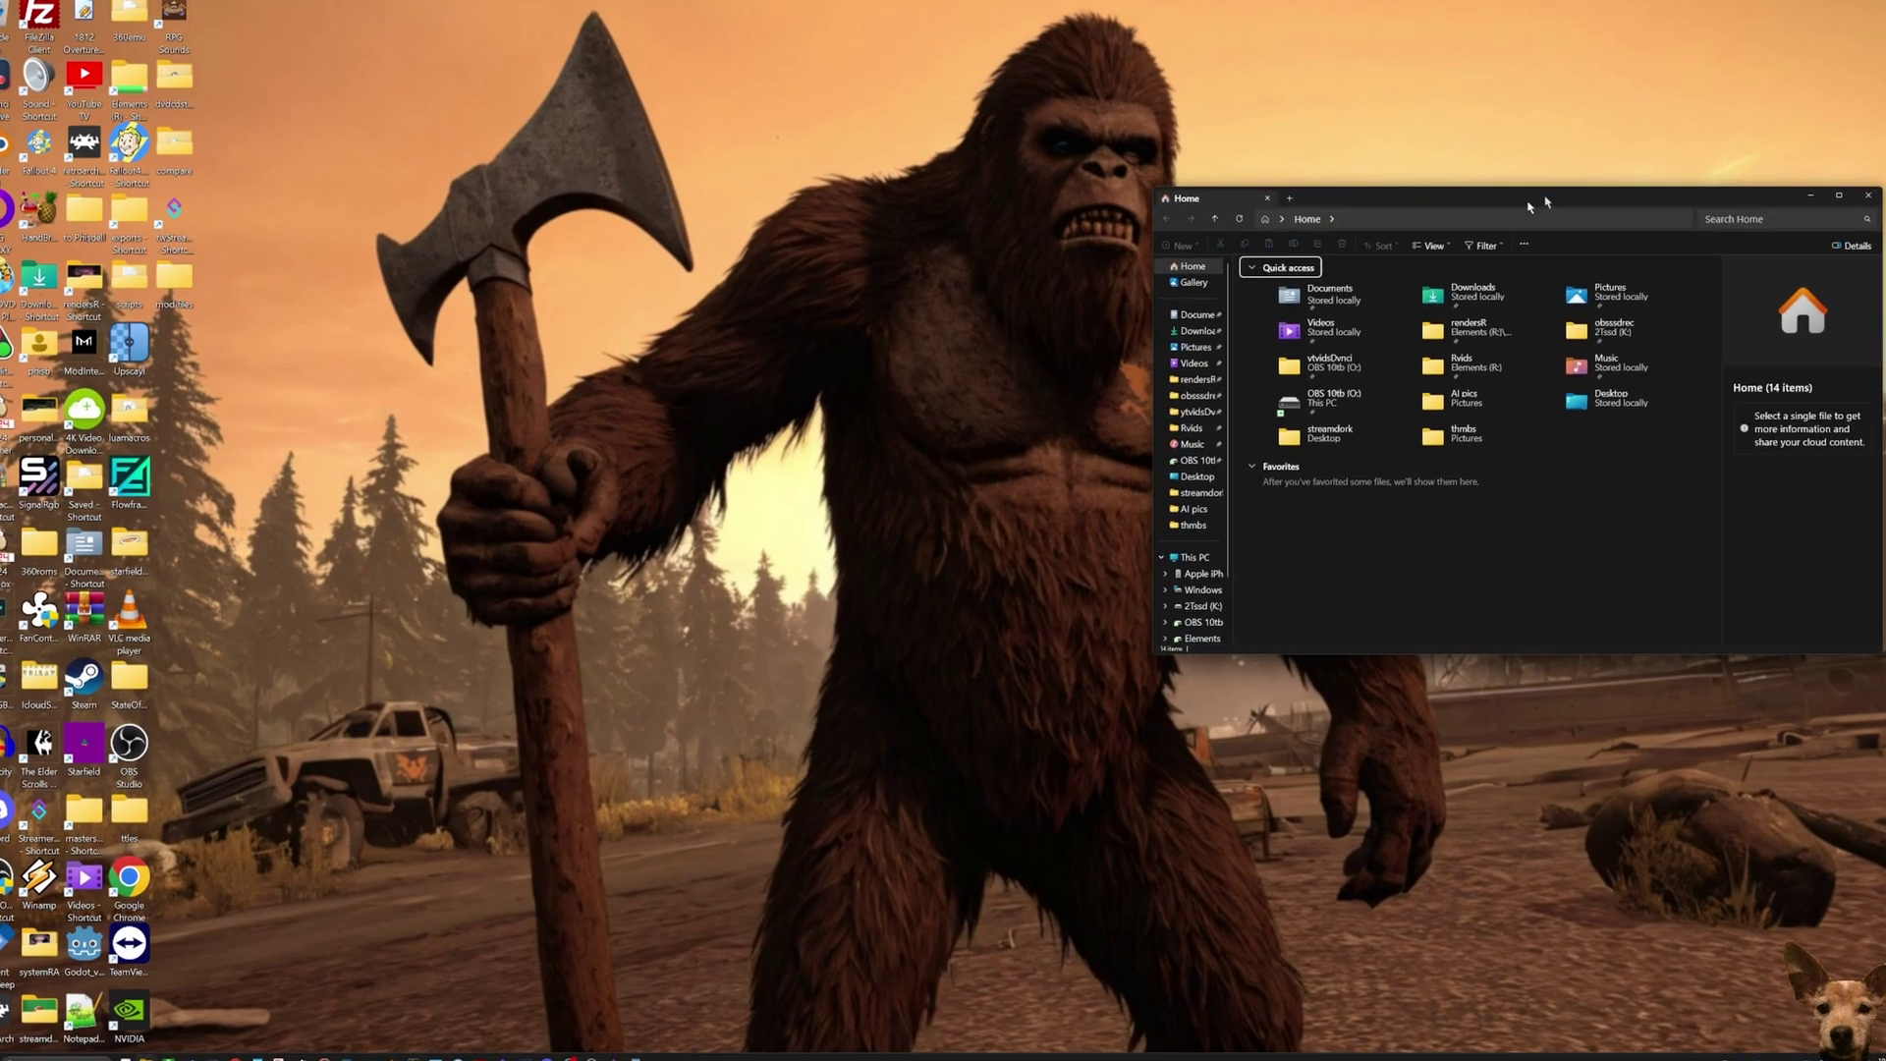
pyautogui.moveTo(1535, 212); pyautogui.dragTo(908, 227)
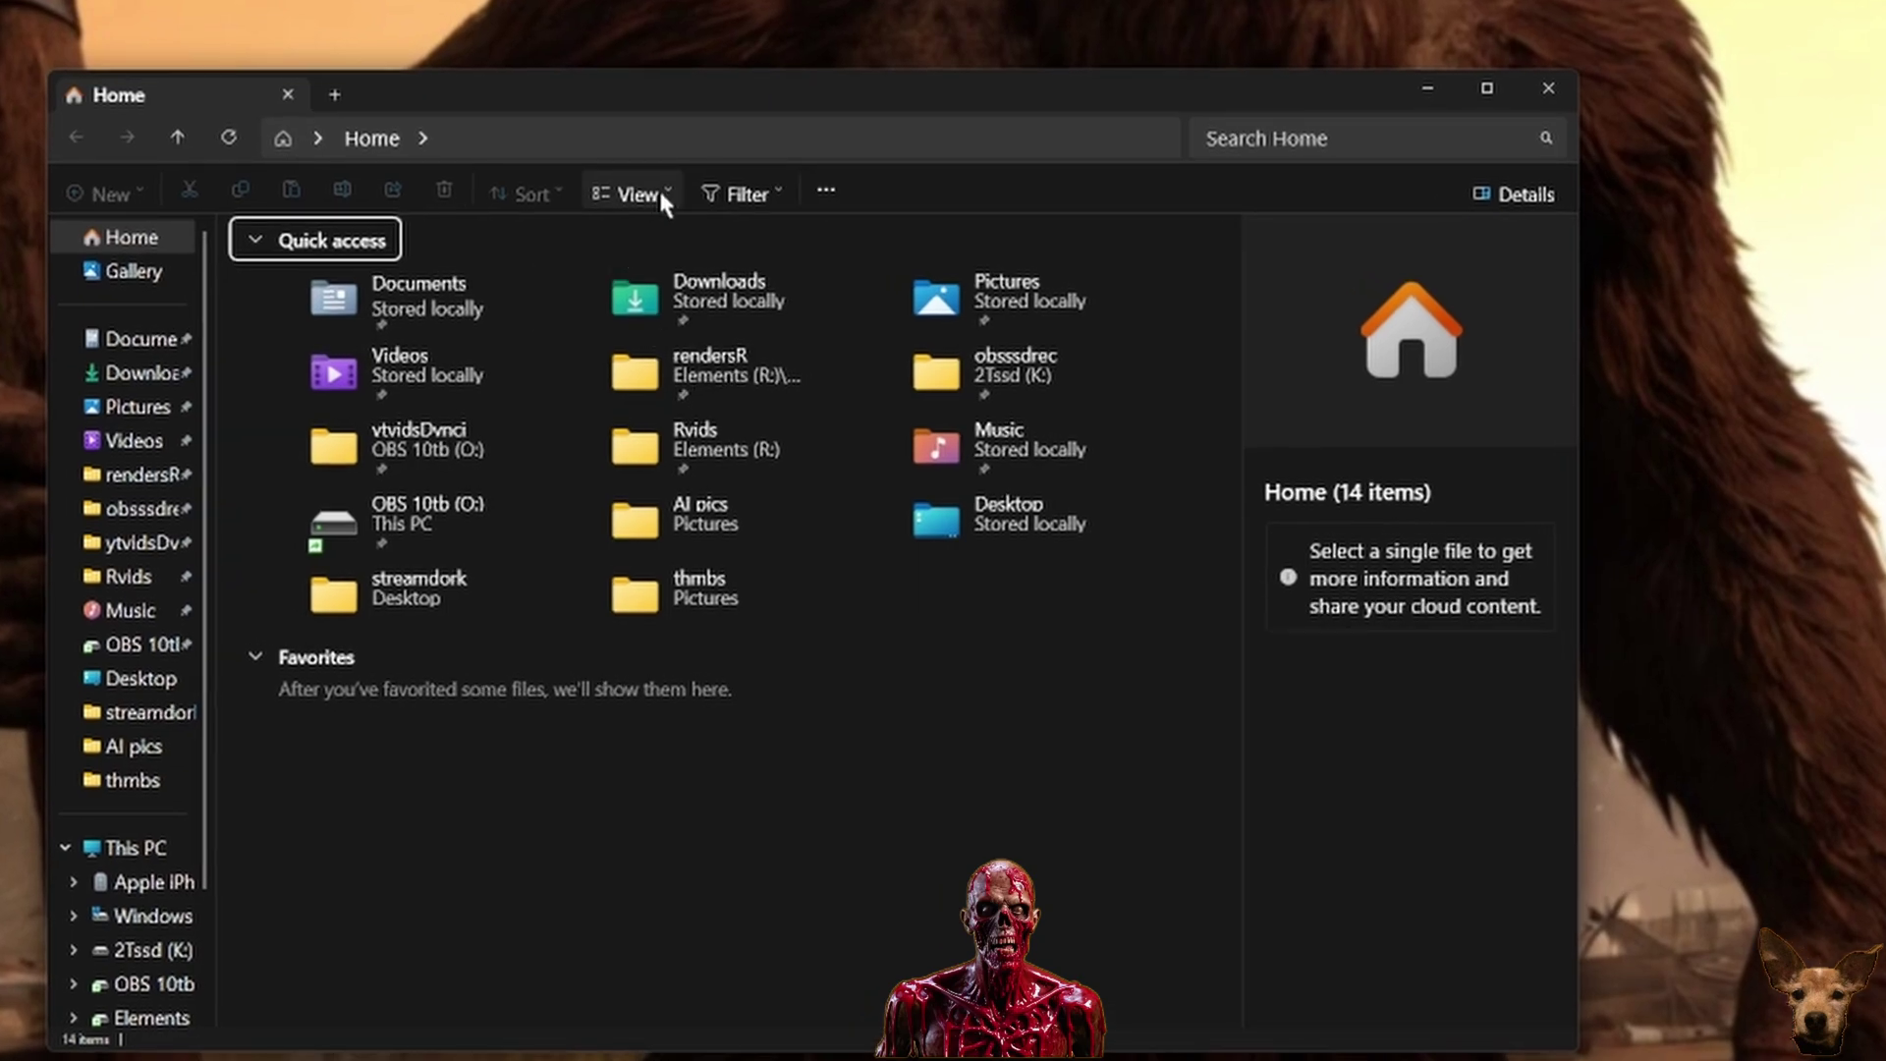
pyautogui.click(661, 196)
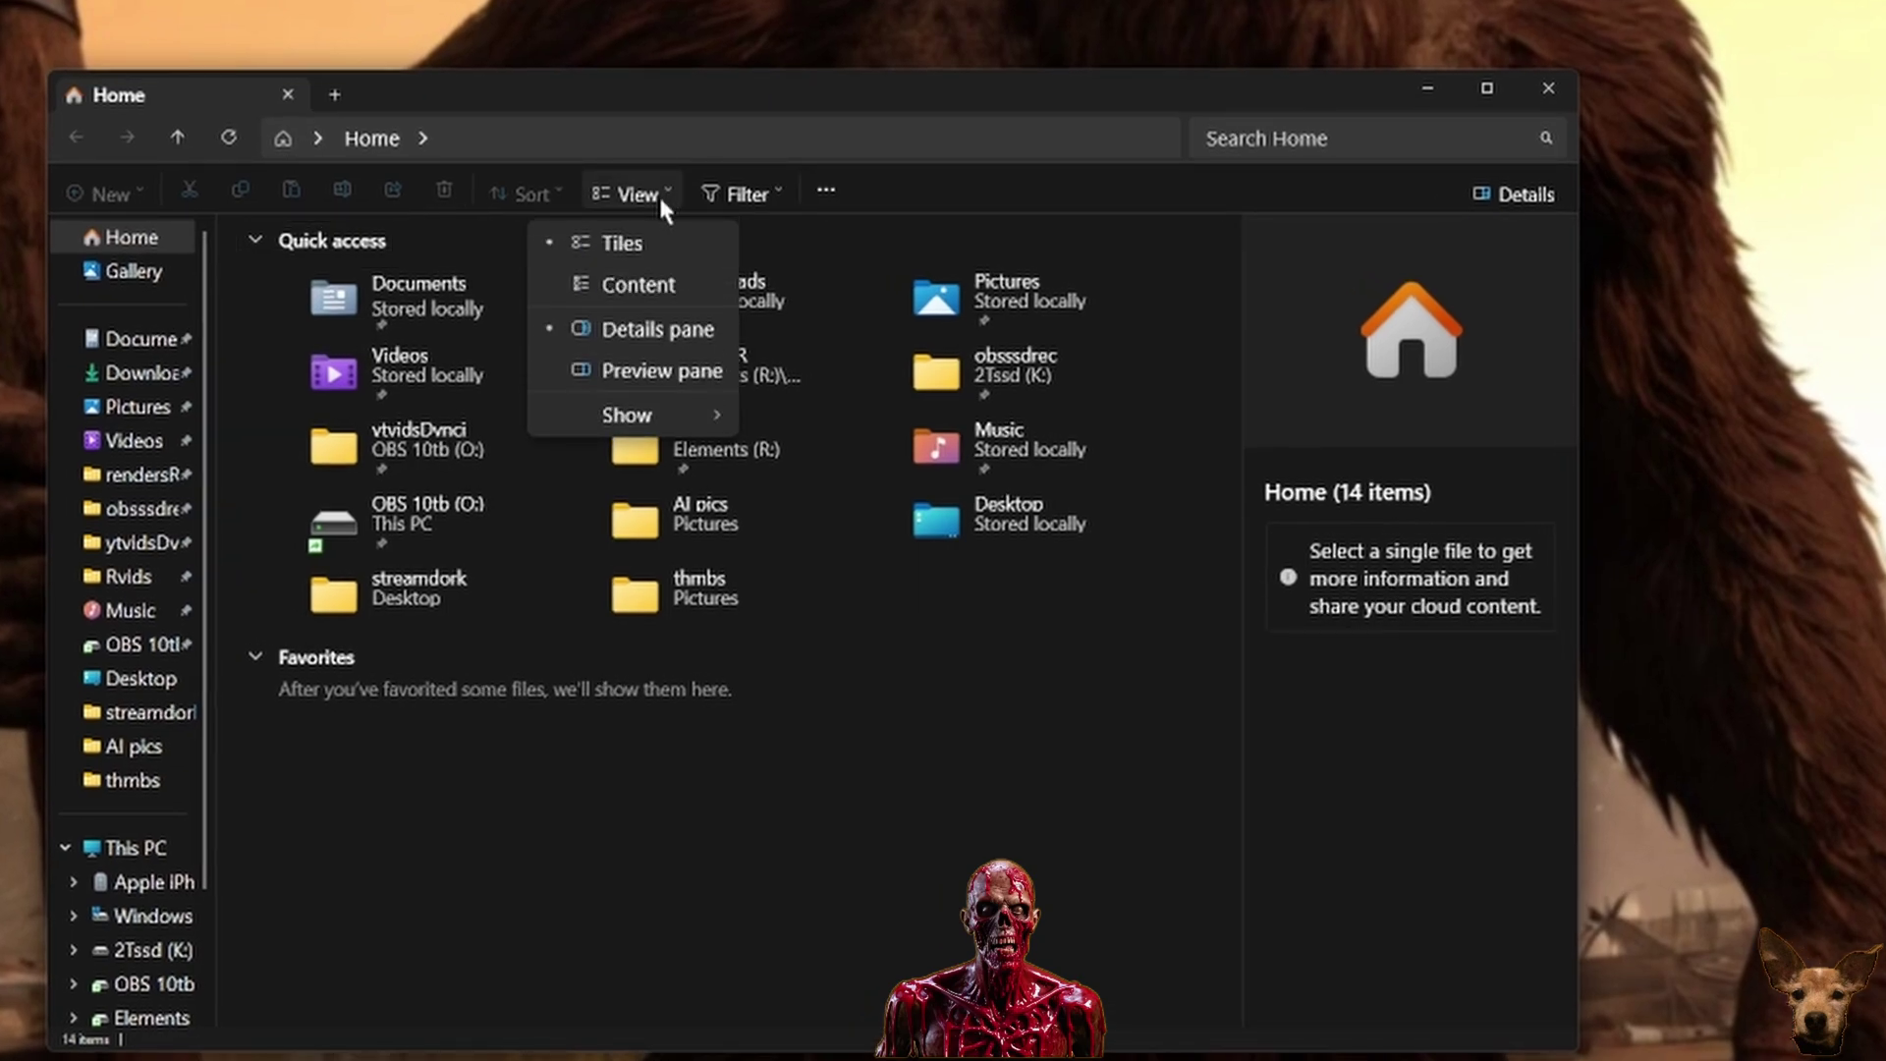
pyautogui.moveTo(649, 421)
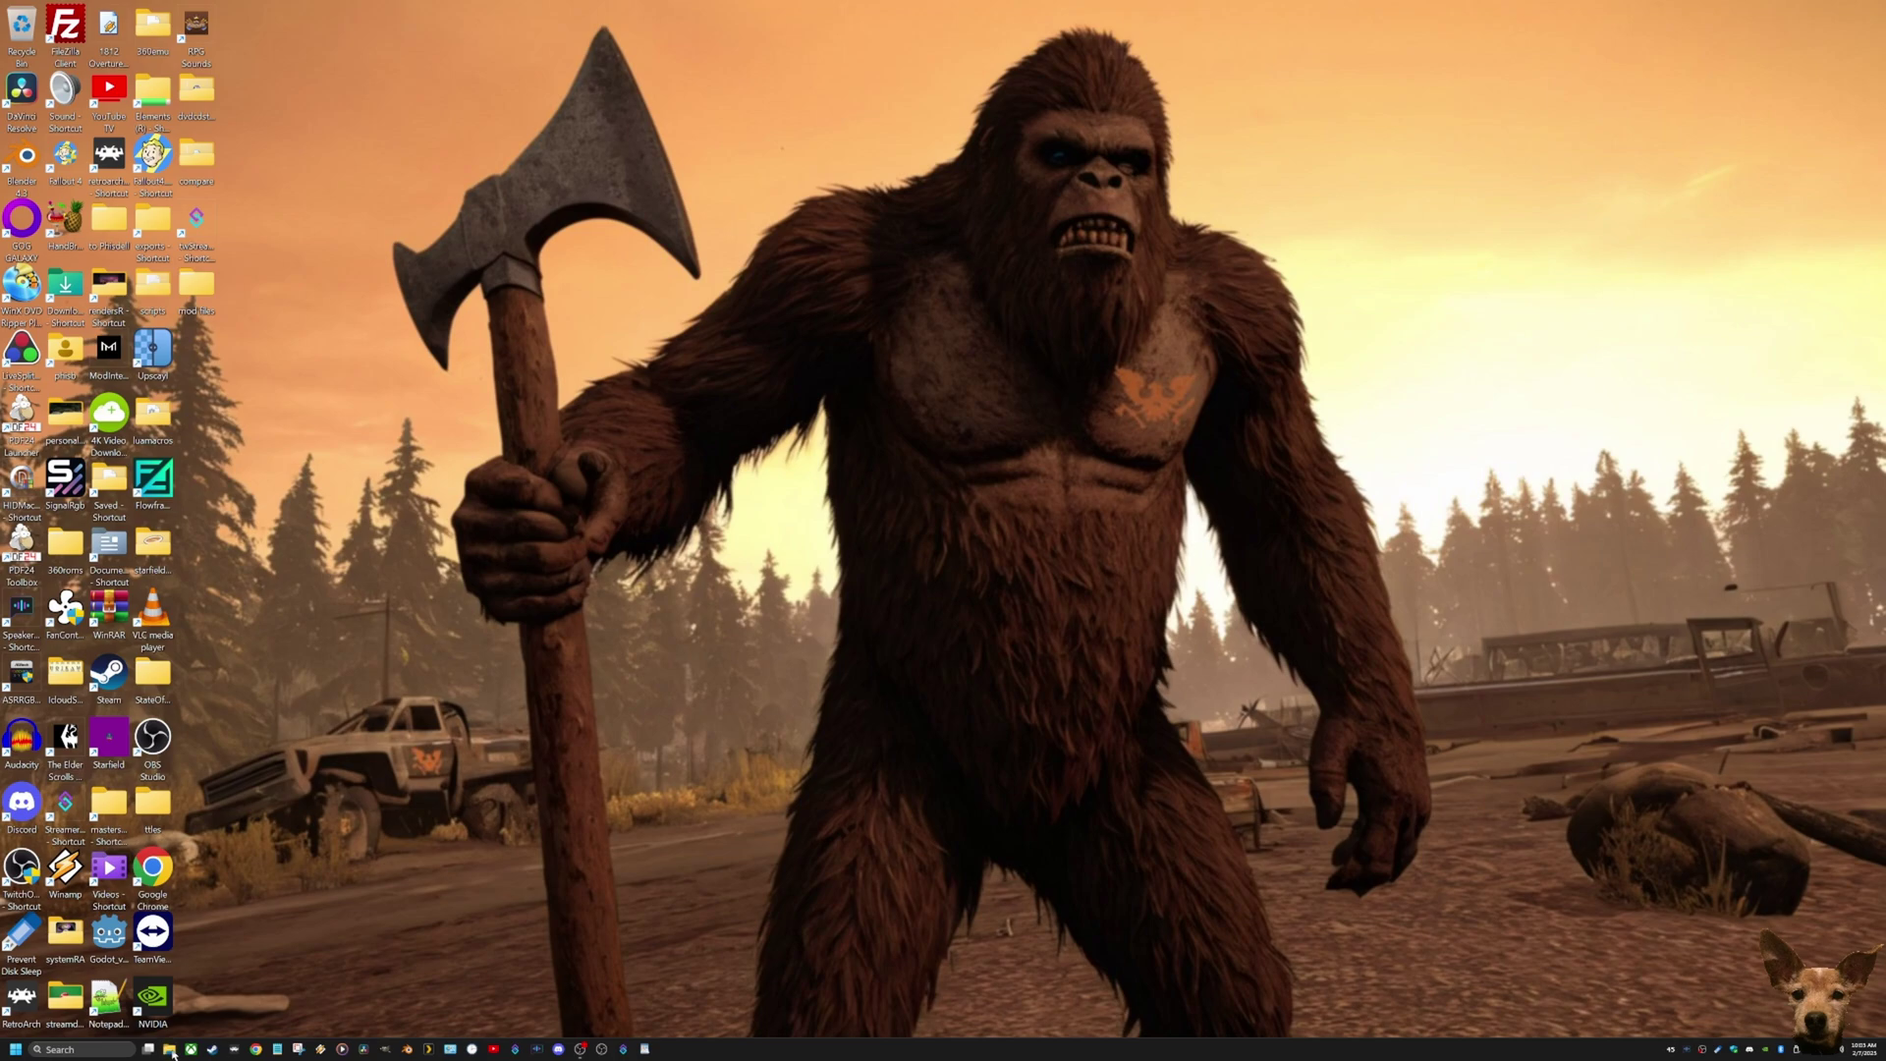
pyautogui.click(169, 1049)
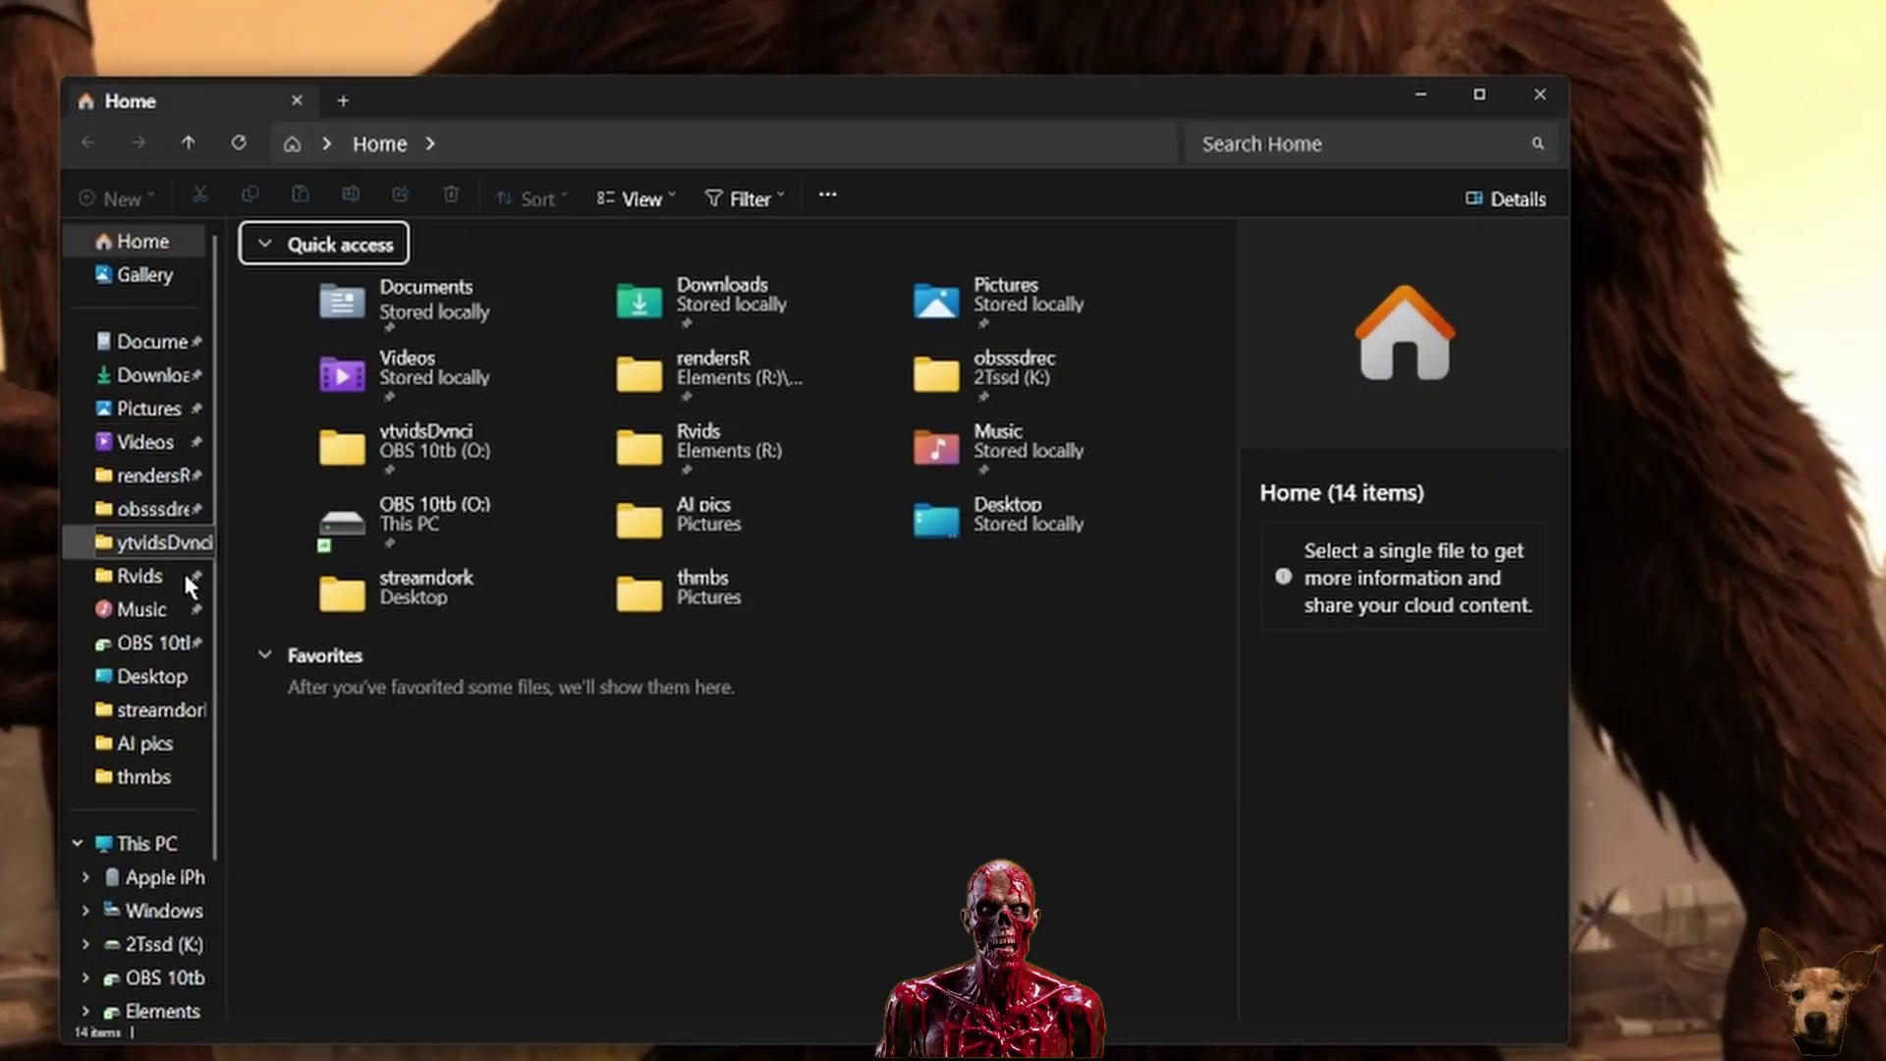
# Browse from This PC to C:\Users\<user>\AppData\Local\StateOfDecay2\Saved
pyautogui.click(147, 847)
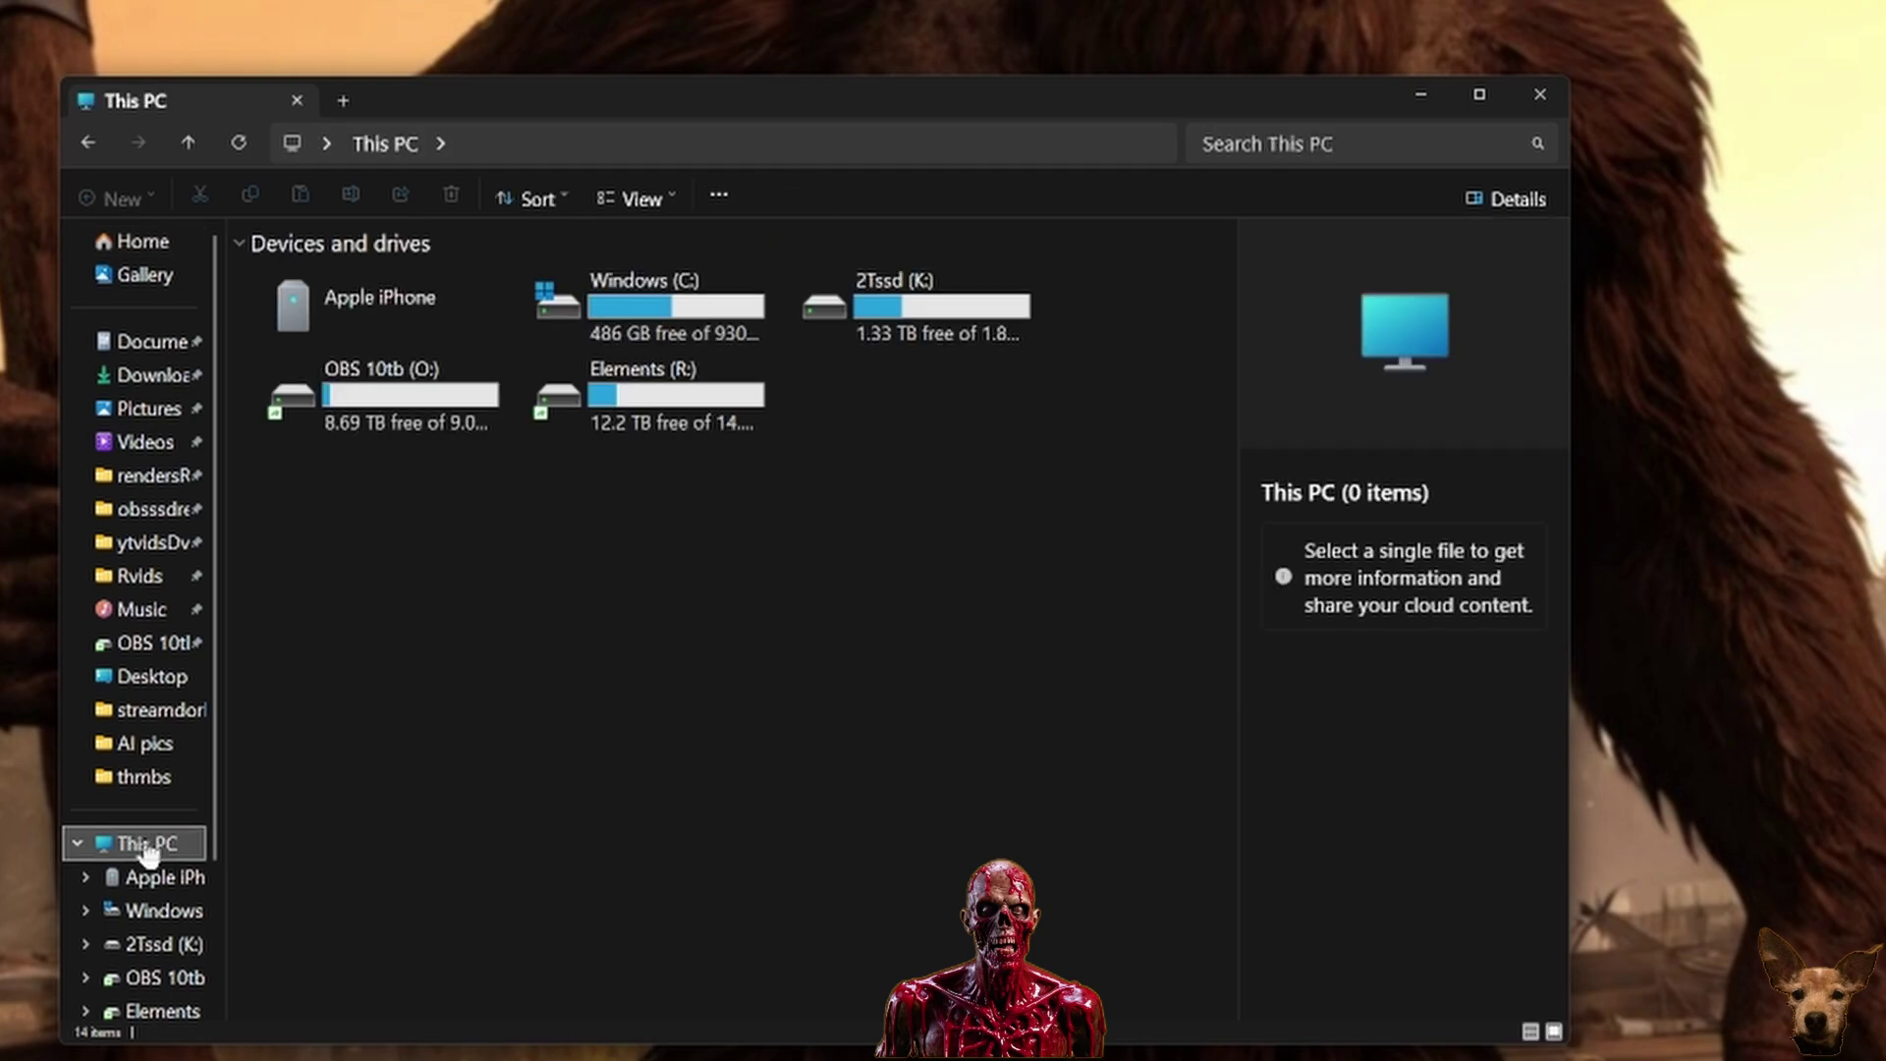
pyautogui.doubleClick(686, 310)
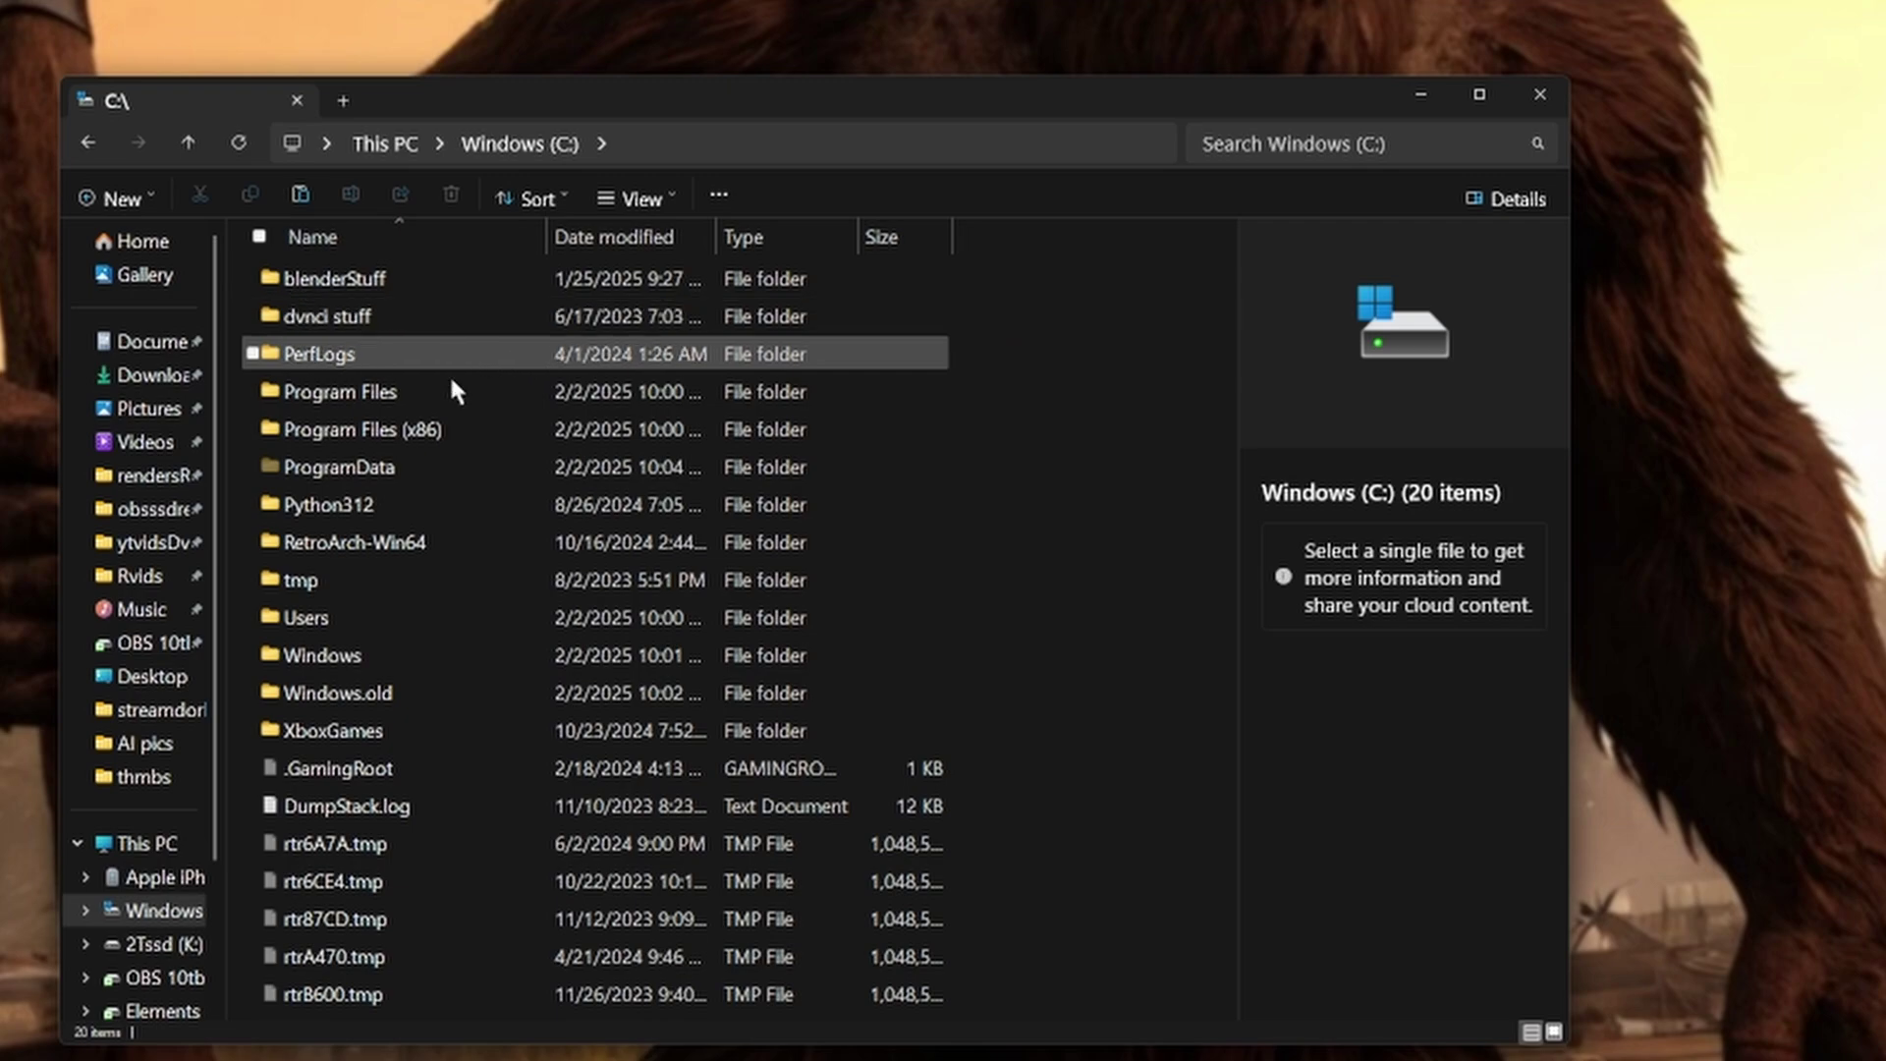
pyautogui.doubleClick(354, 621)
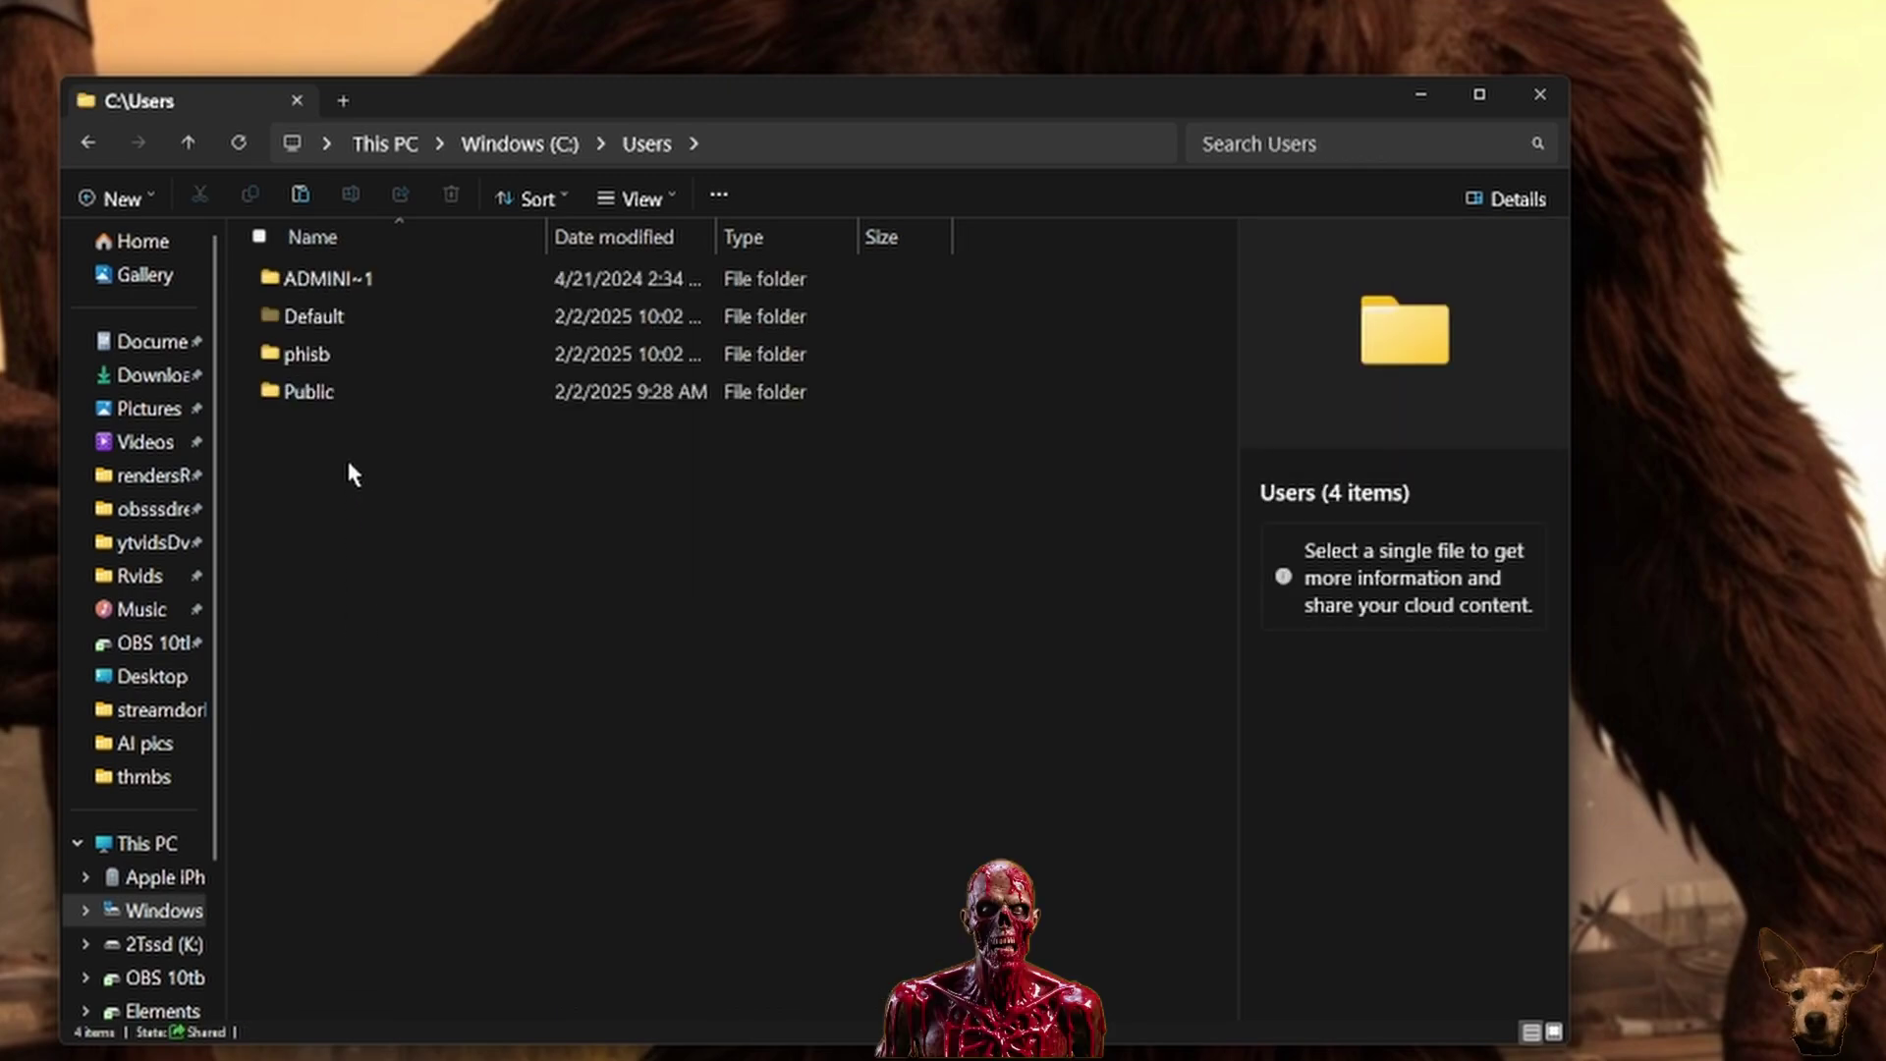
pyautogui.doubleClick(307, 354)
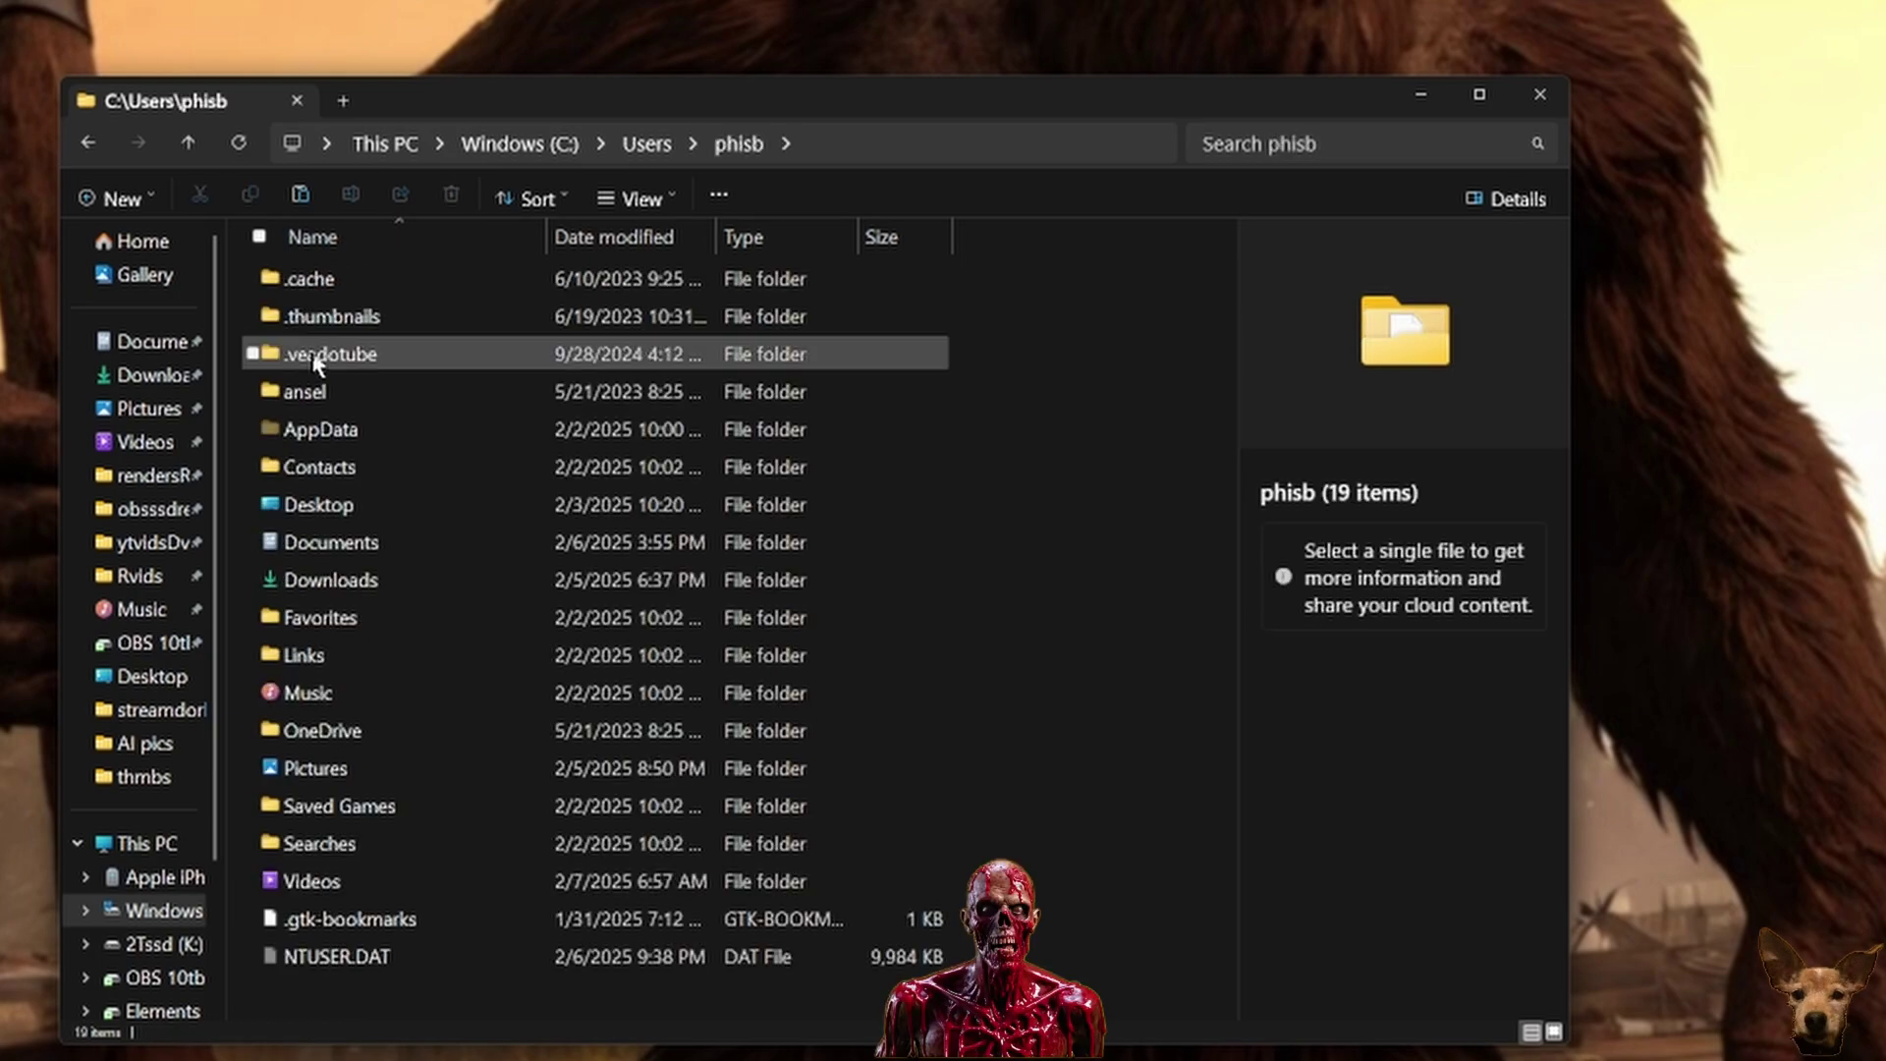
pyautogui.doubleClick(335, 433)
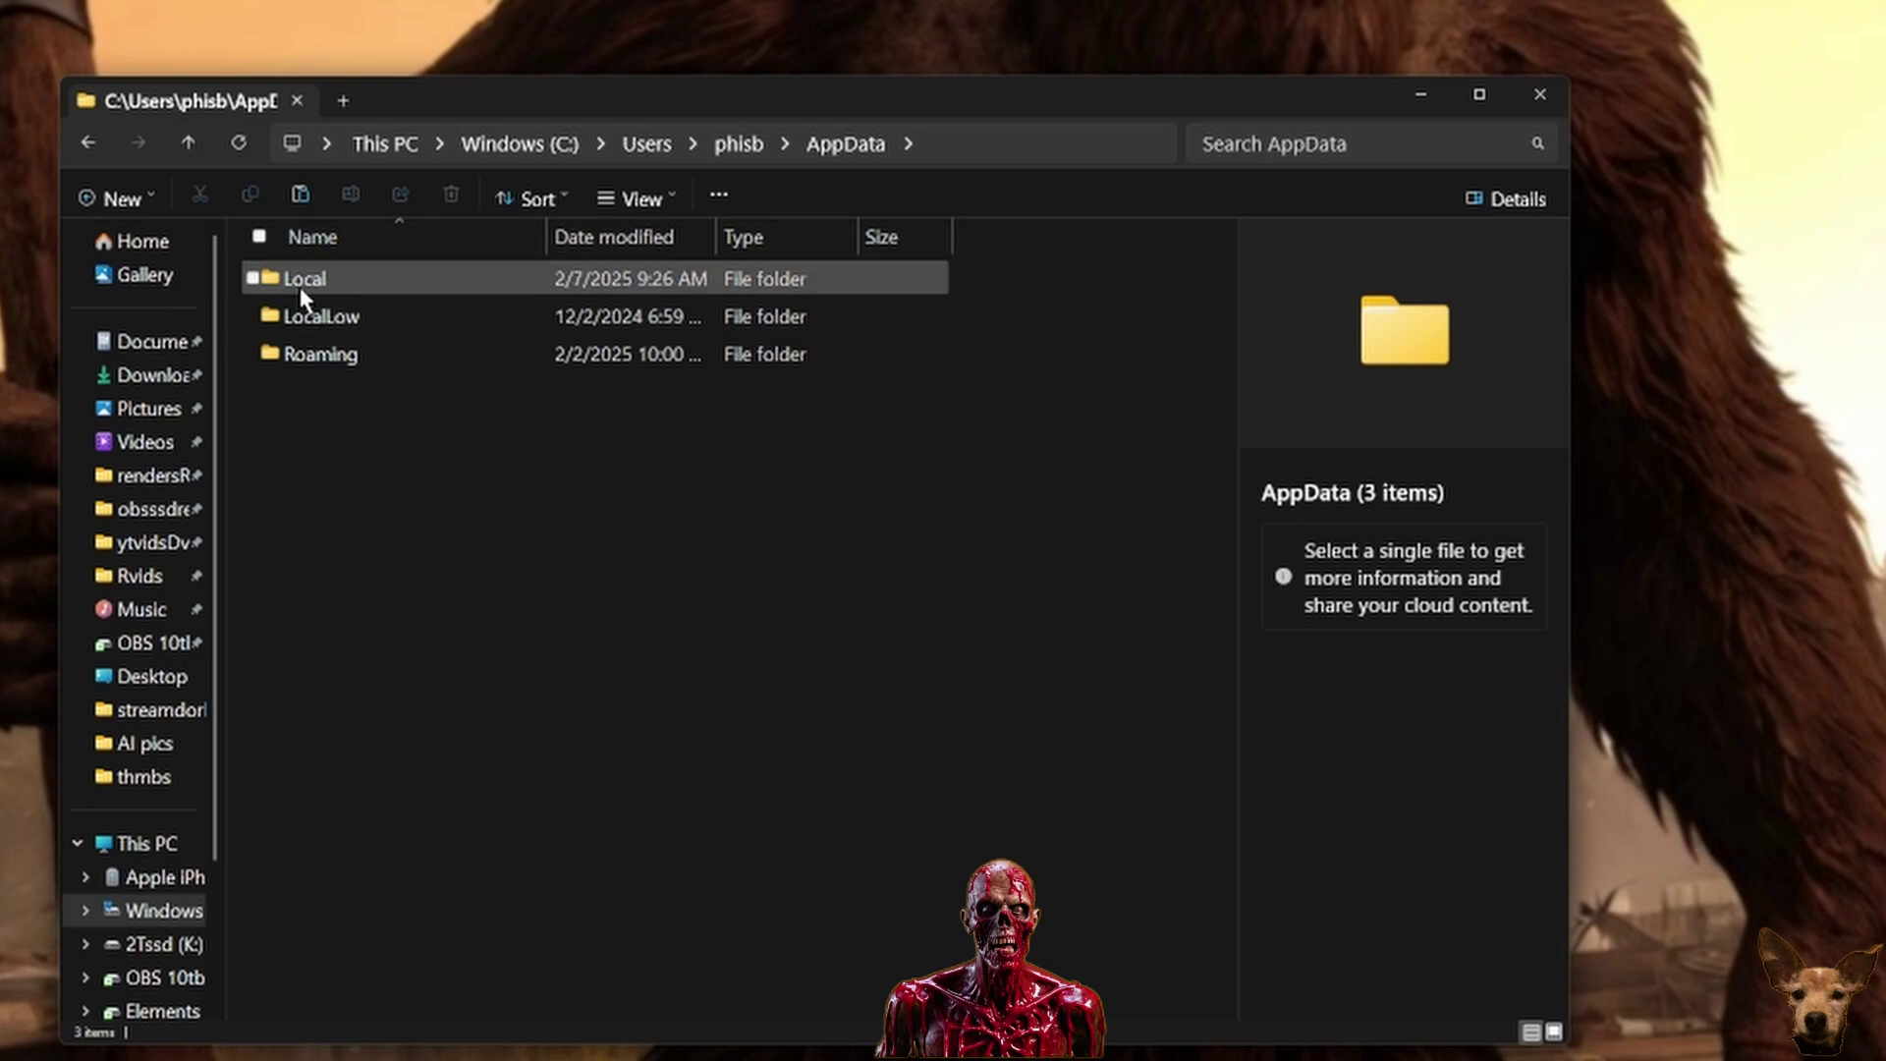
pyautogui.doubleClick(299, 287)
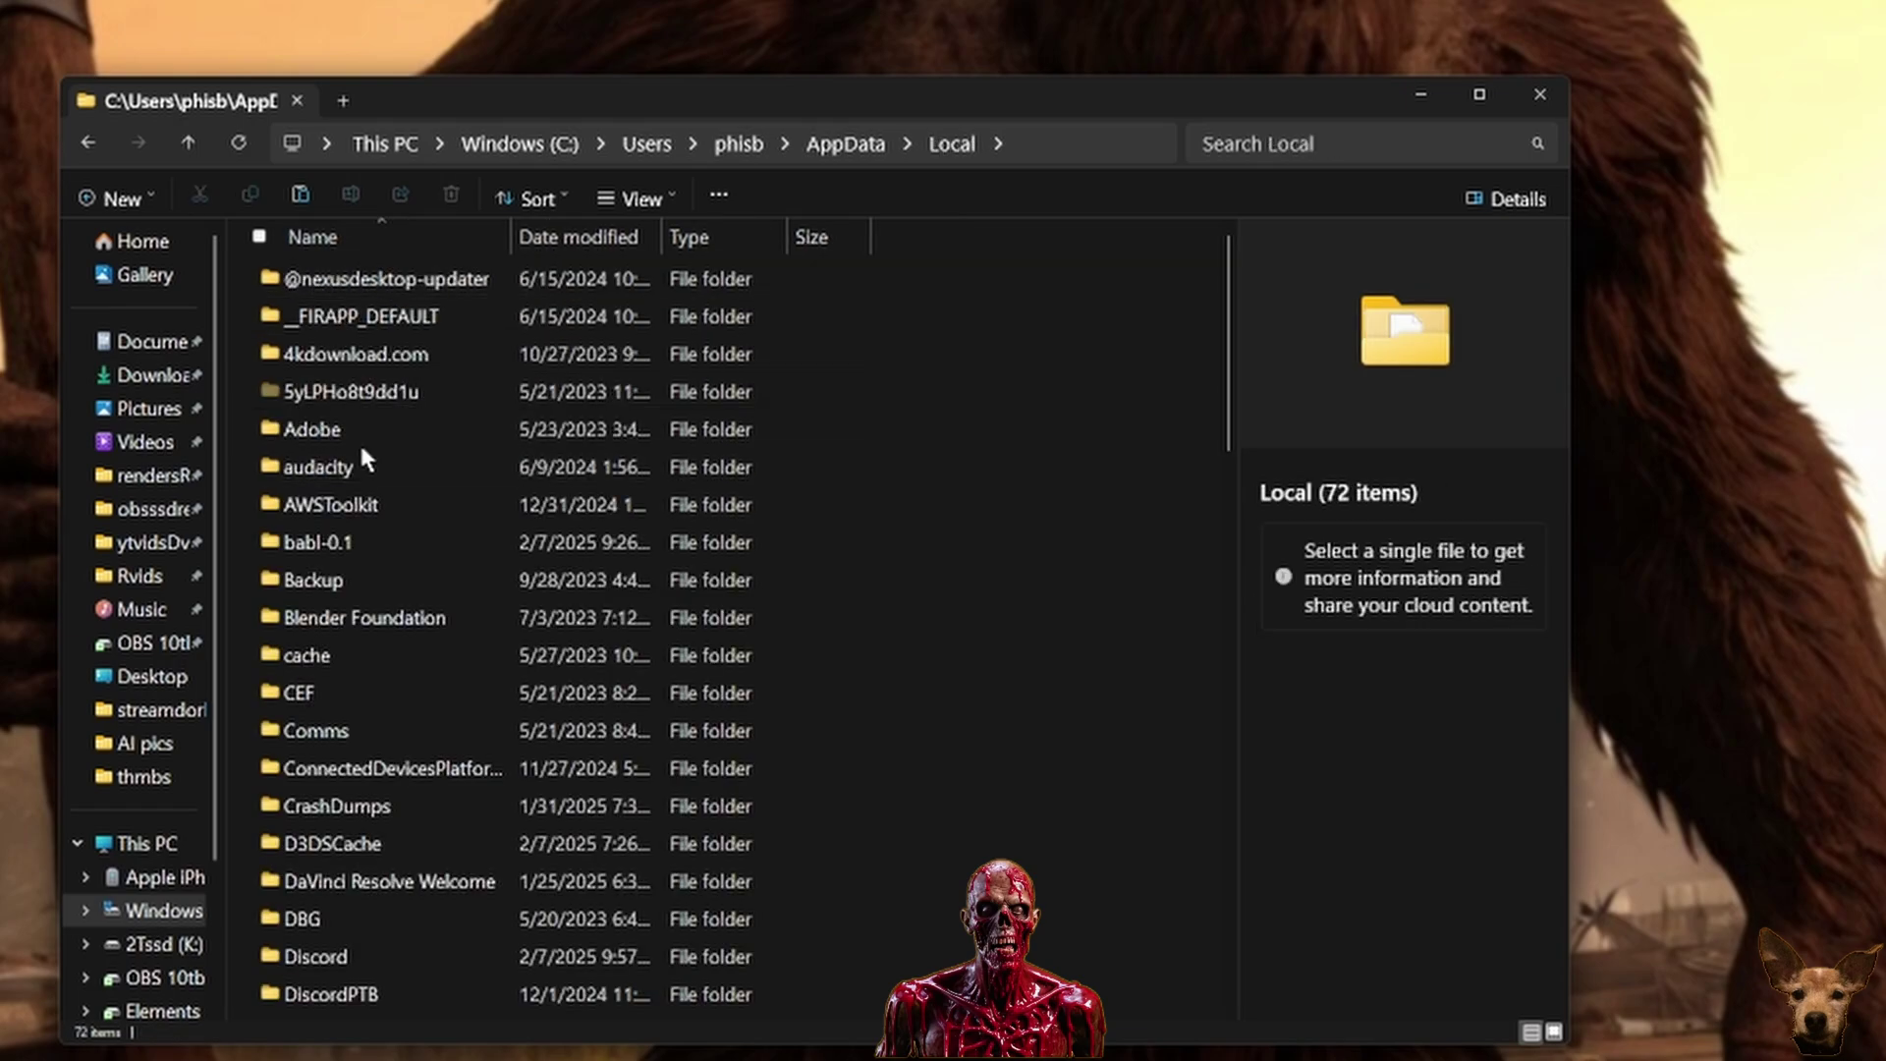
pyautogui.scroll(-15, 373, 633)
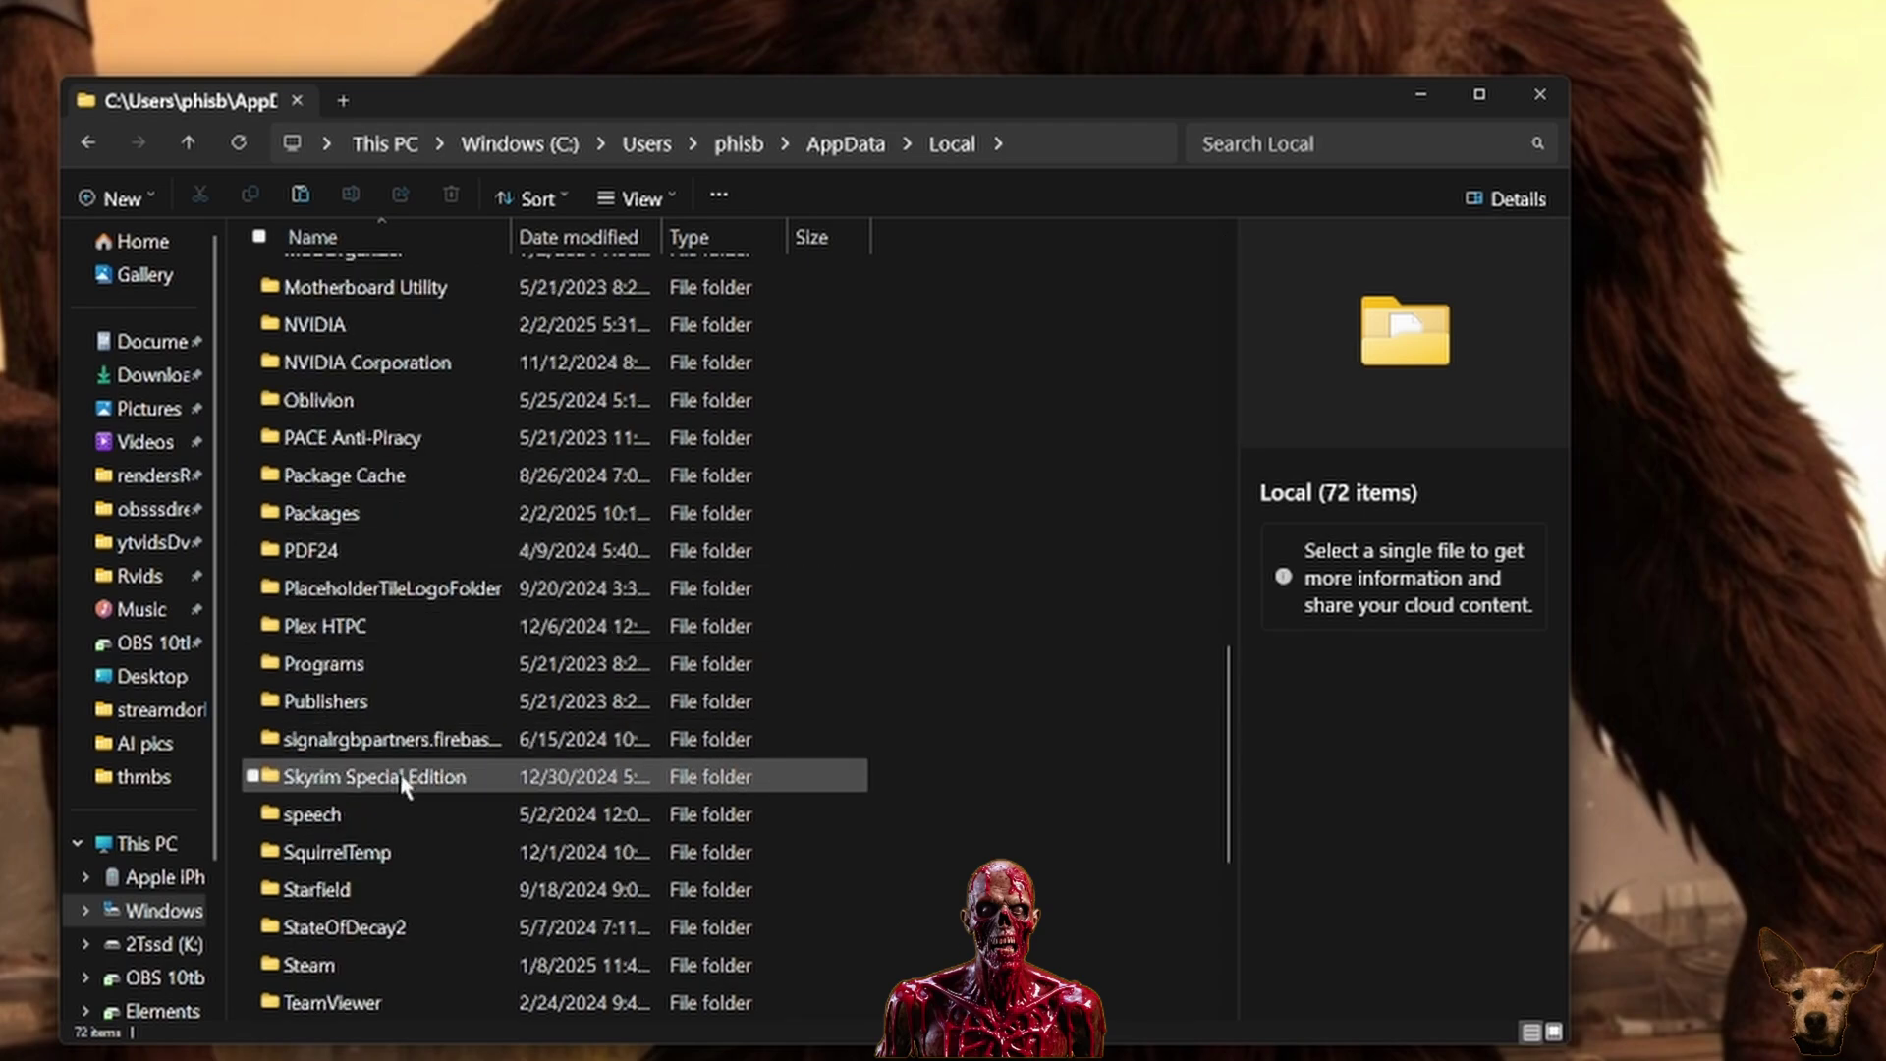
pyautogui.doubleClick(339, 927)
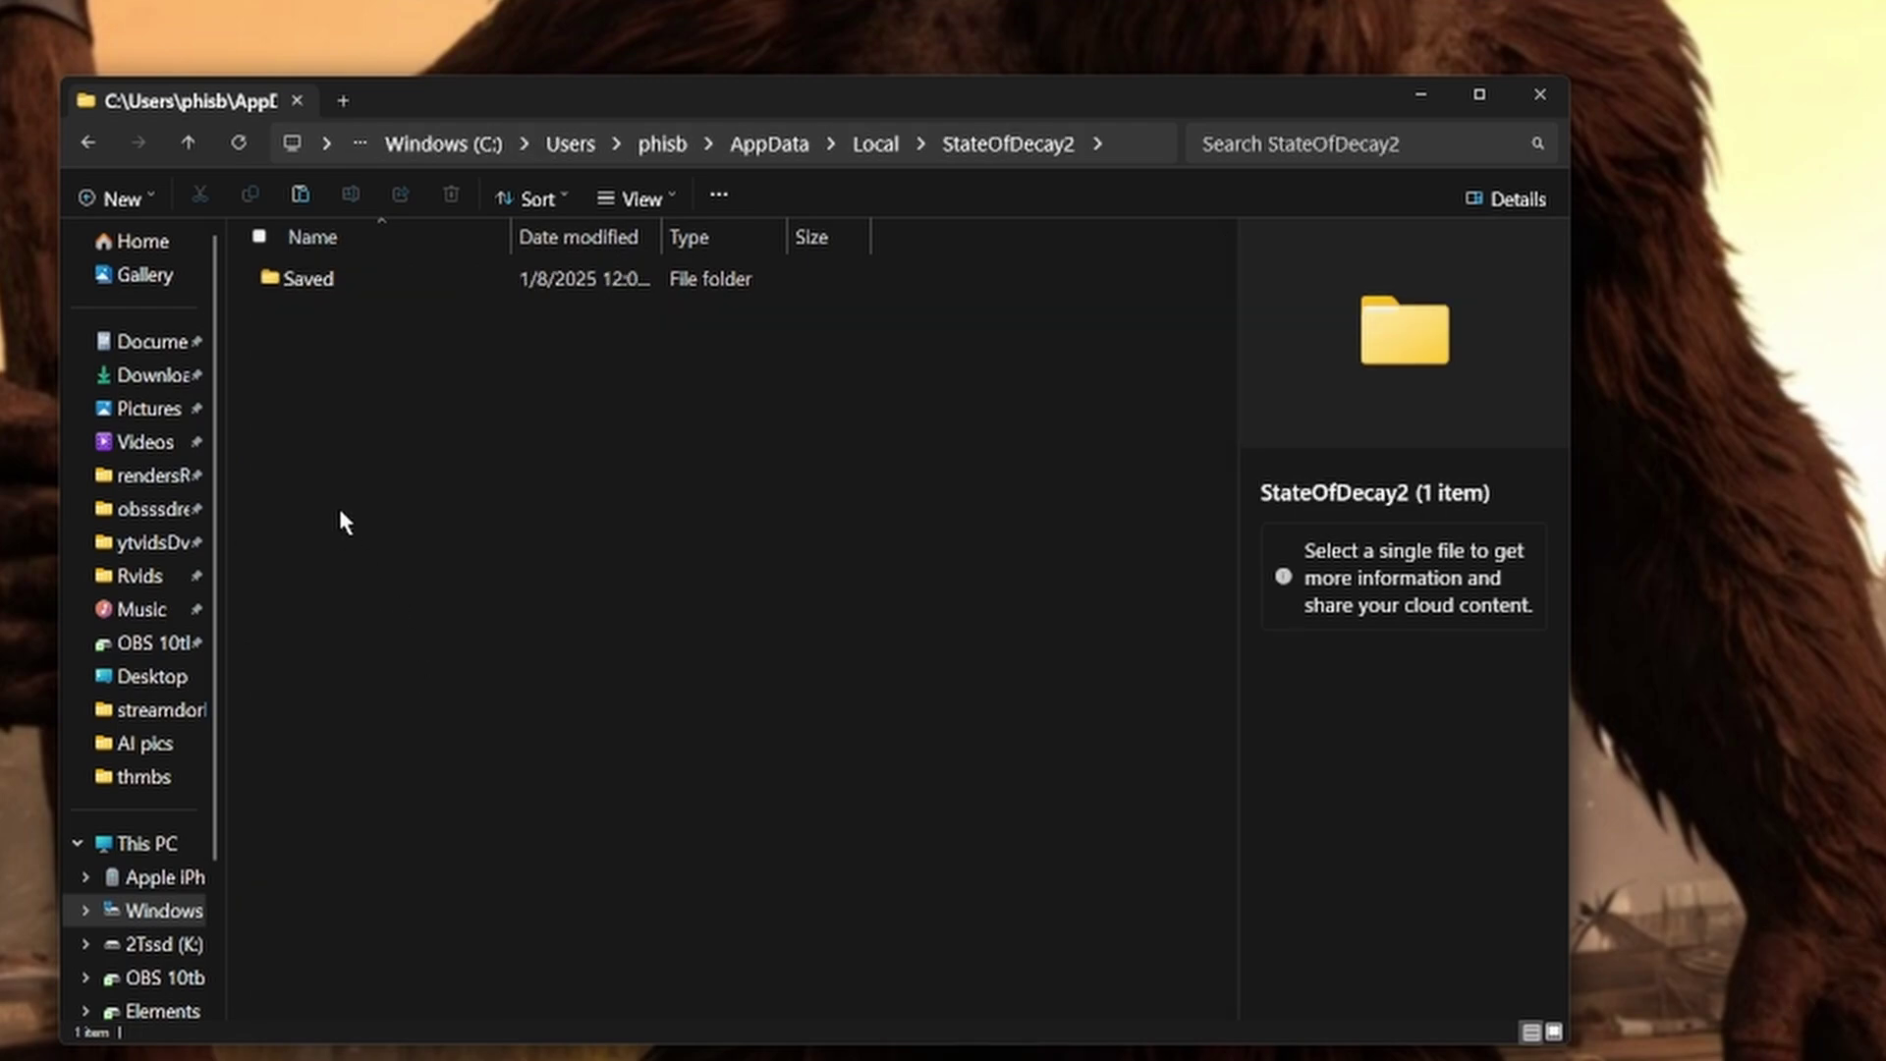
pyautogui.doubleClick(313, 281)
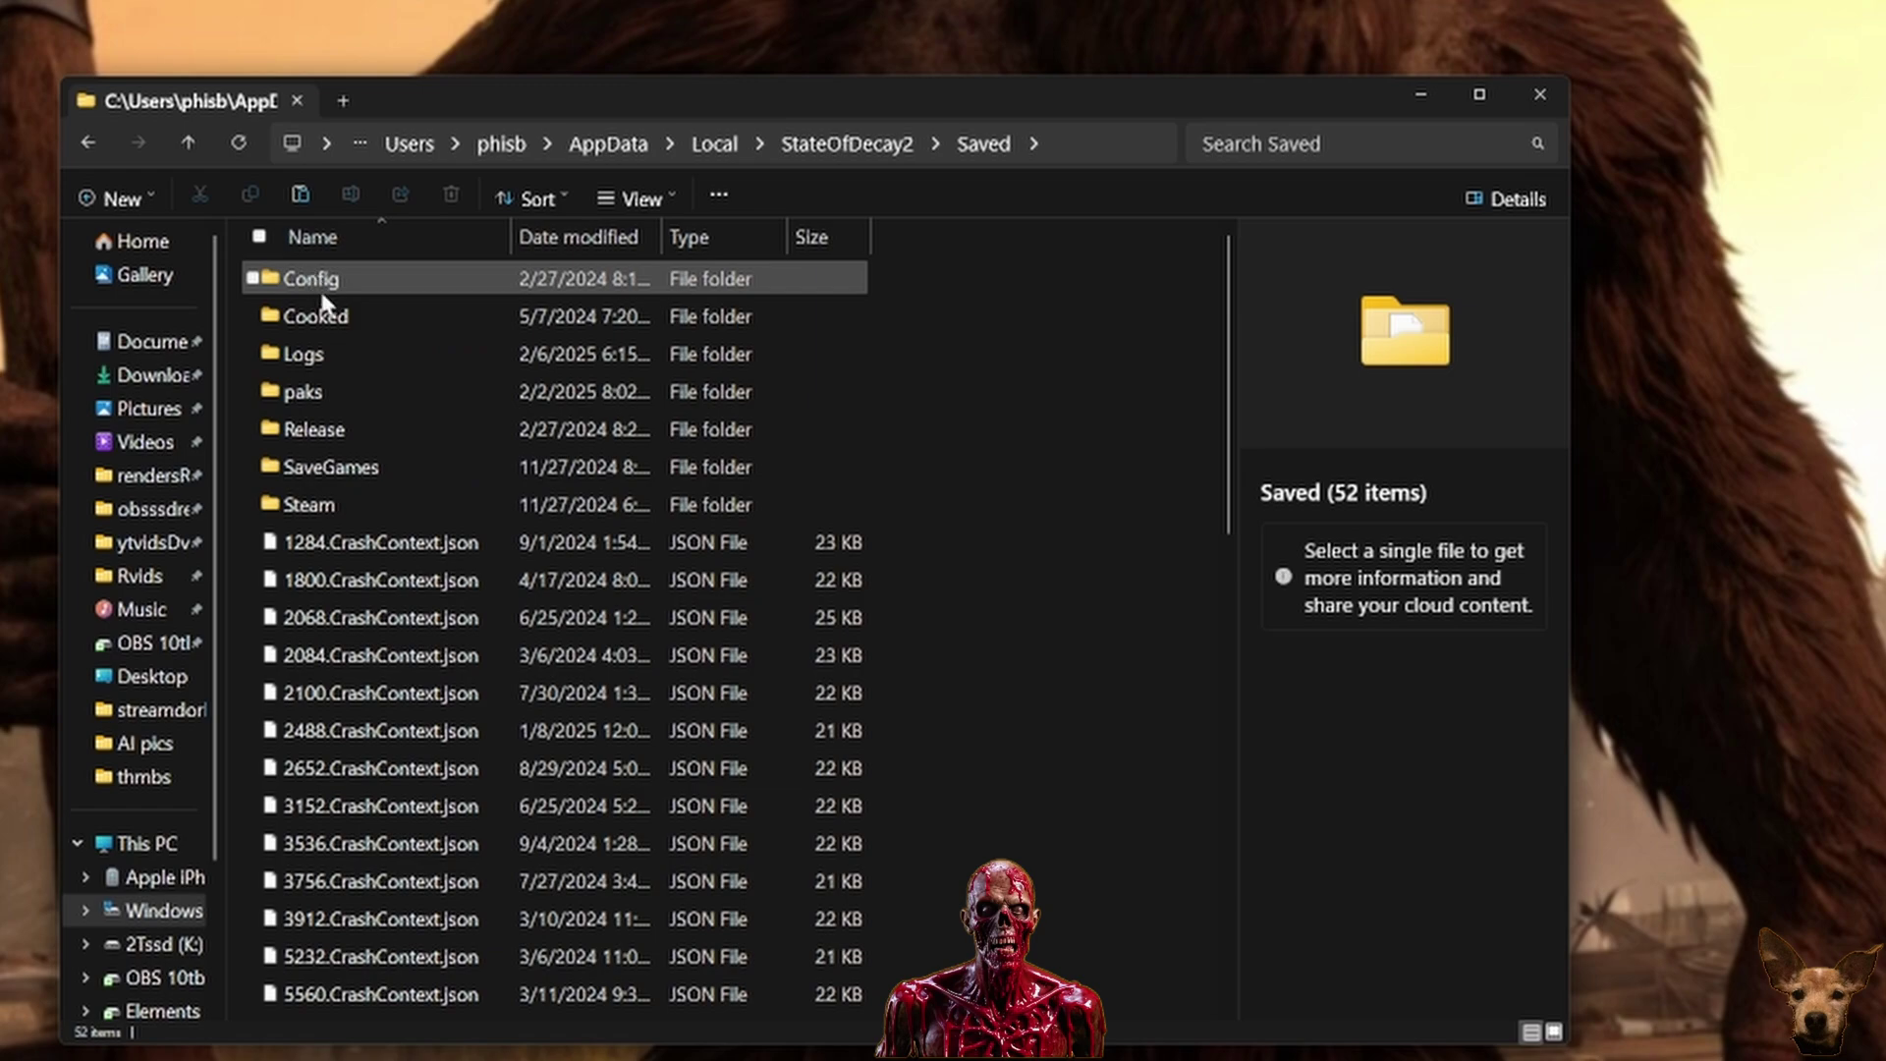
pyautogui.moveTo(313, 393)
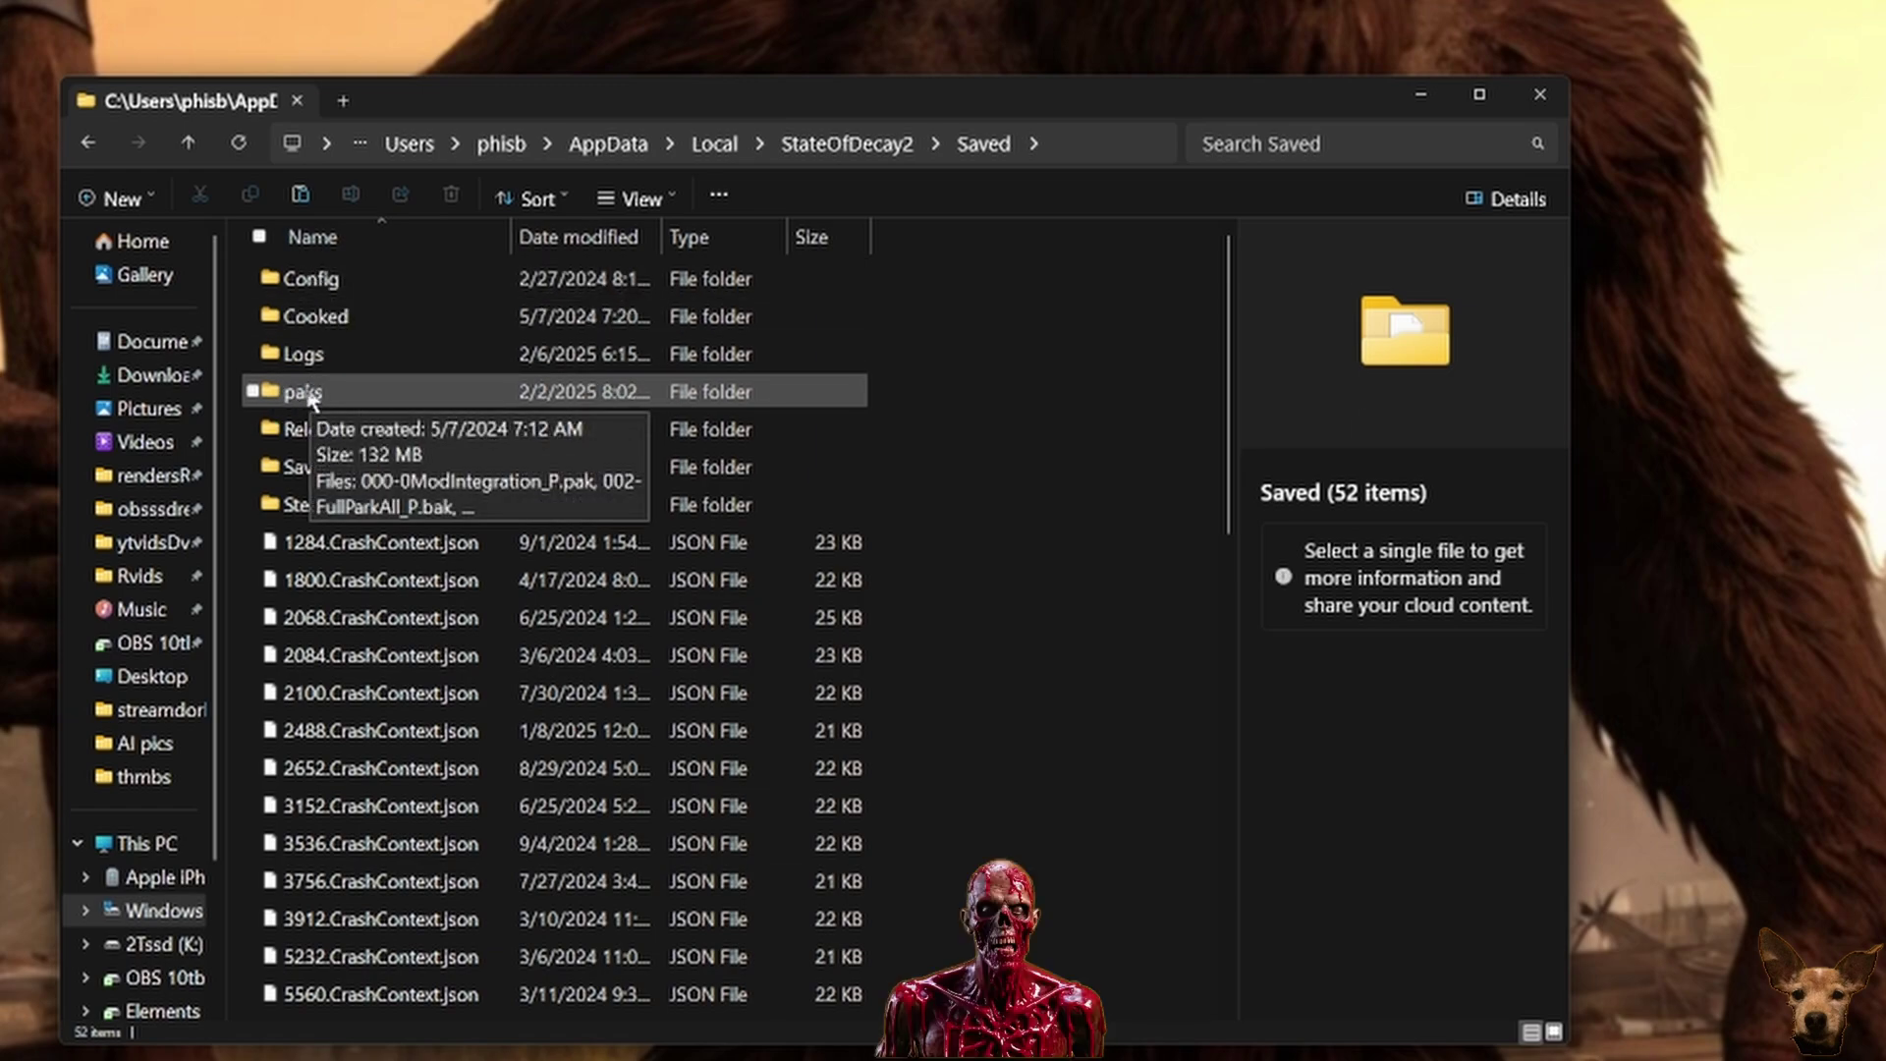
# Create a new folder named Paks inside the Saved folder
pyautogui.rightClick(1070, 466)
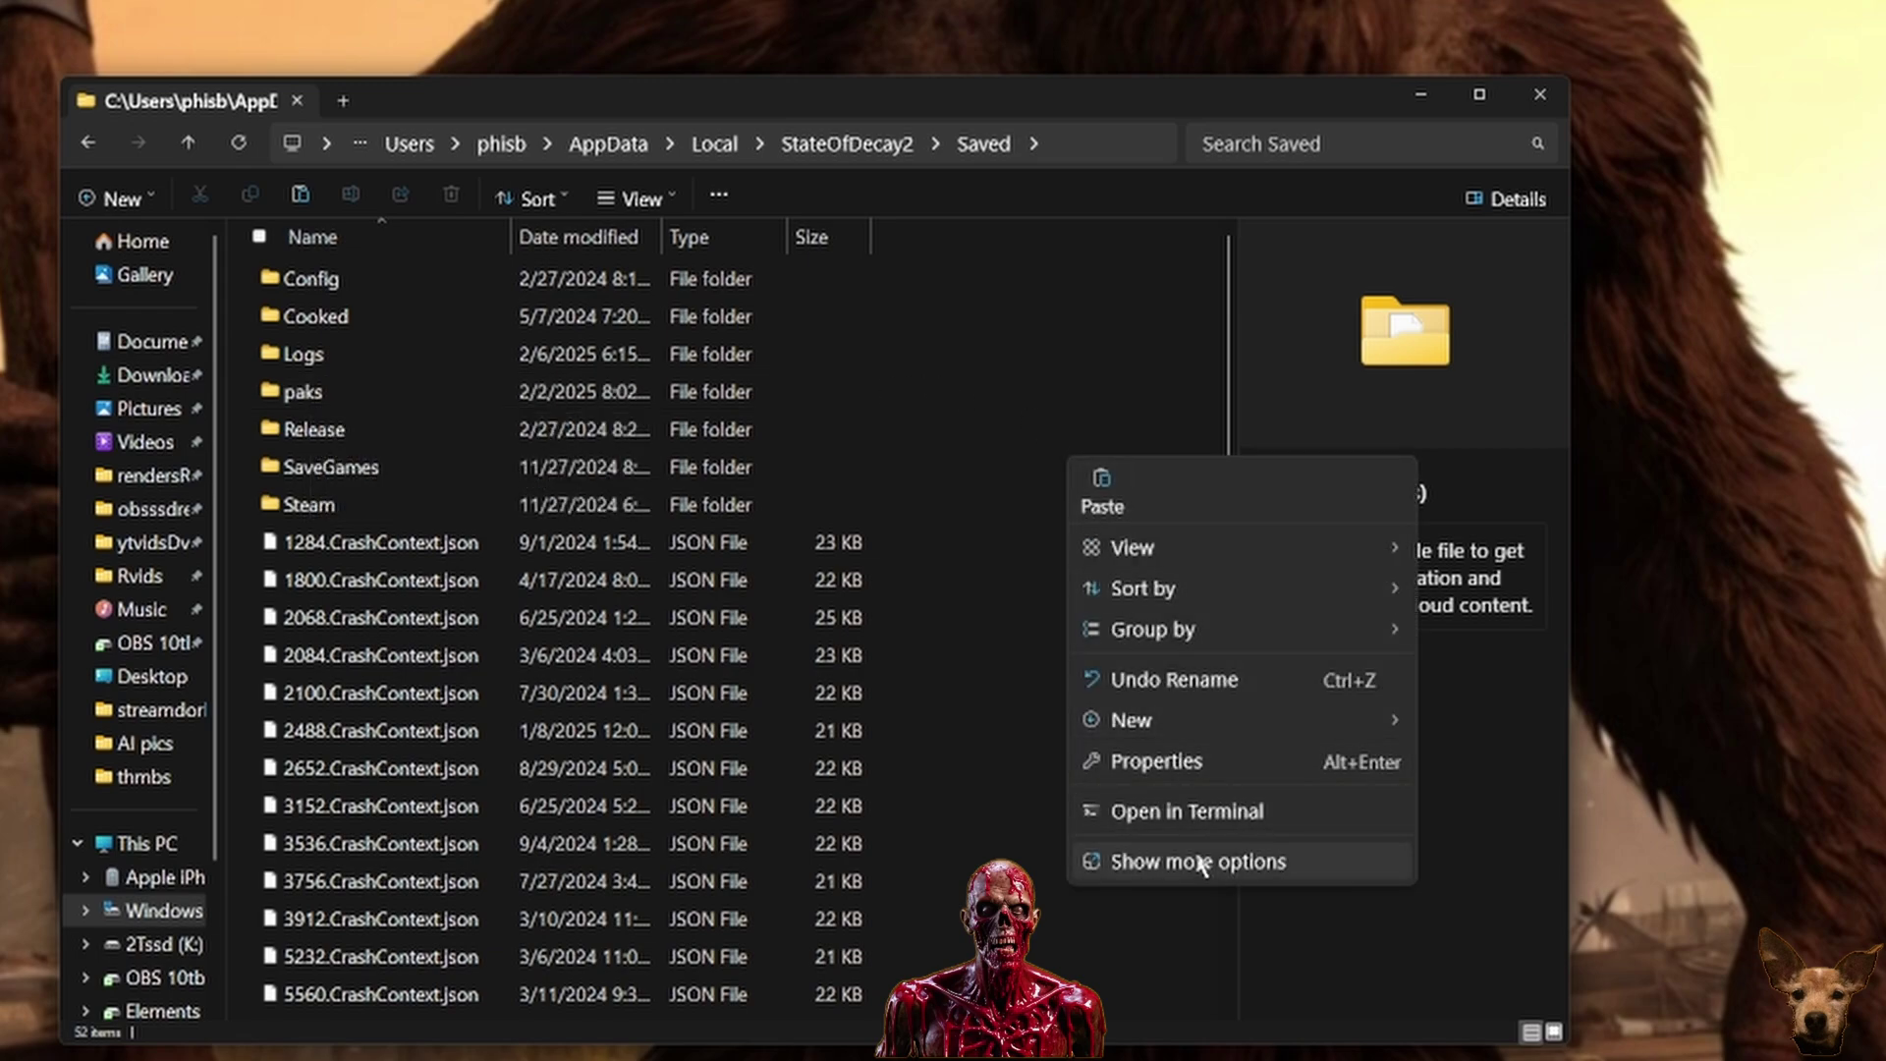
pyautogui.moveTo(1275, 713)
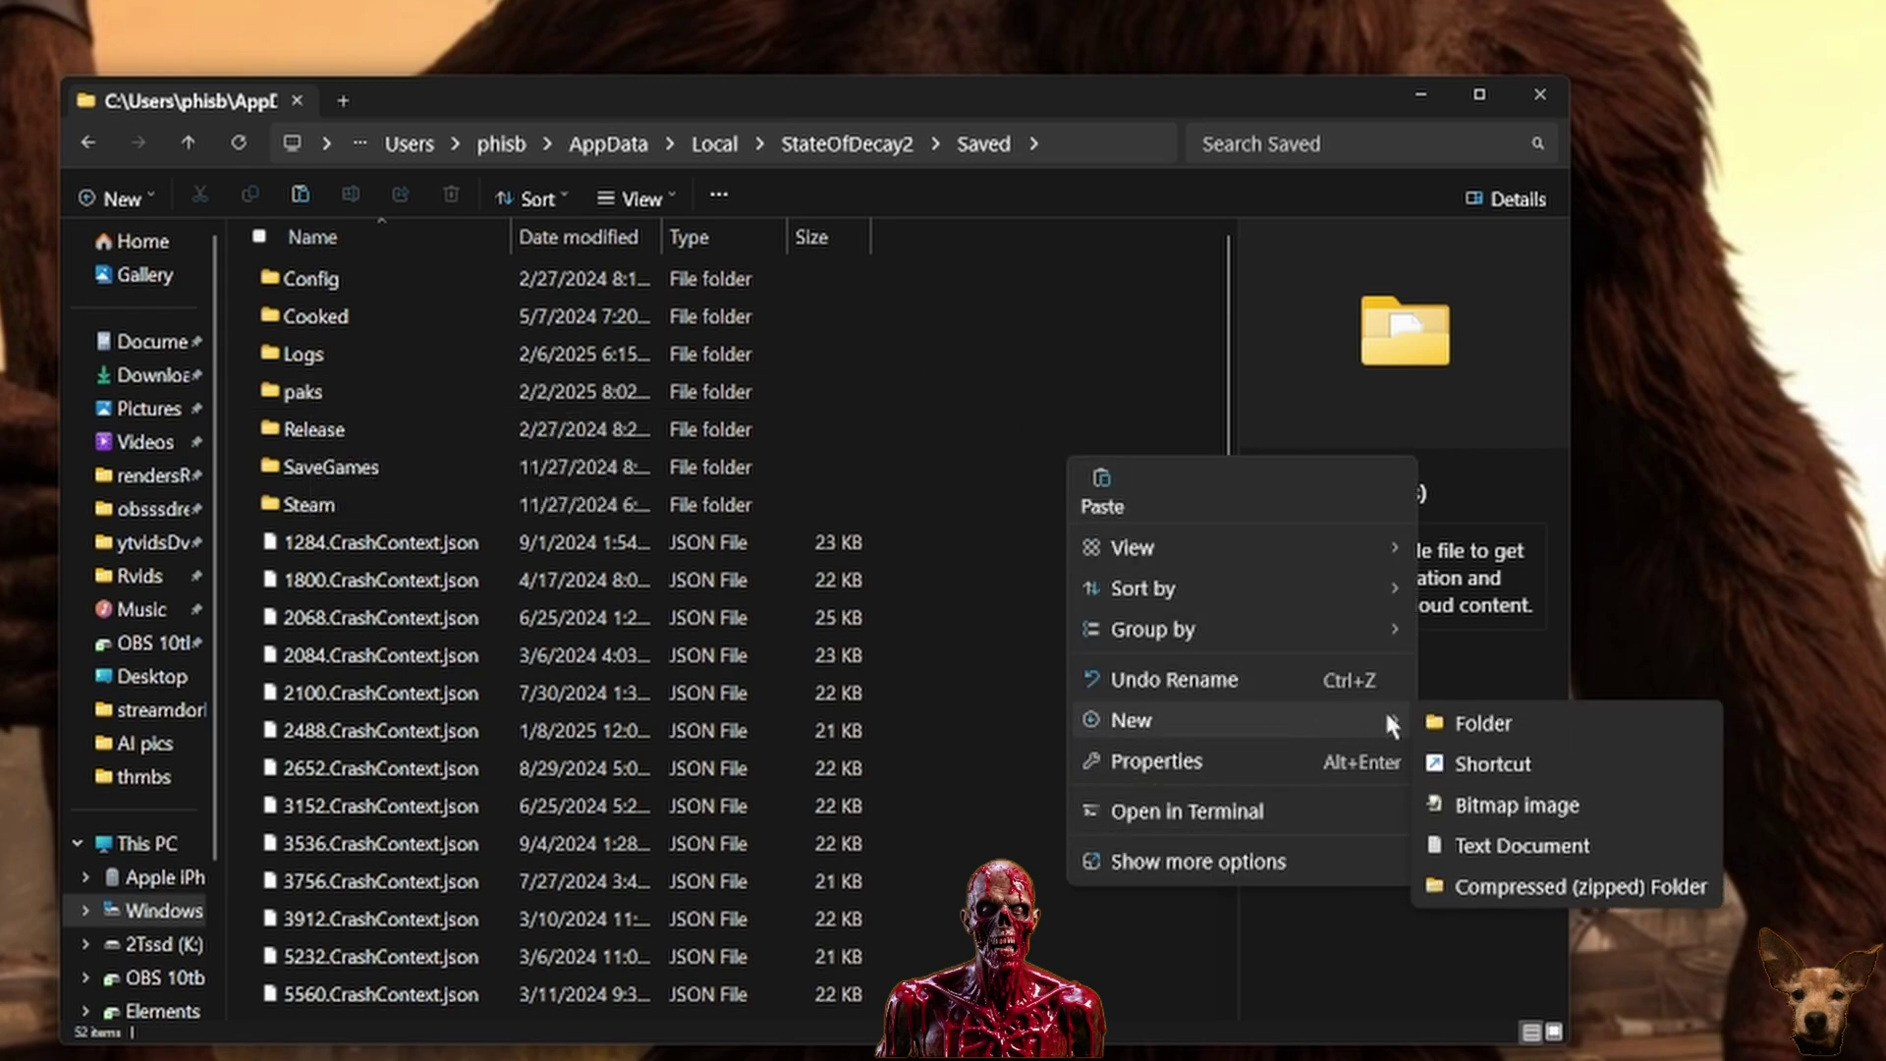
pyautogui.click(1476, 725)
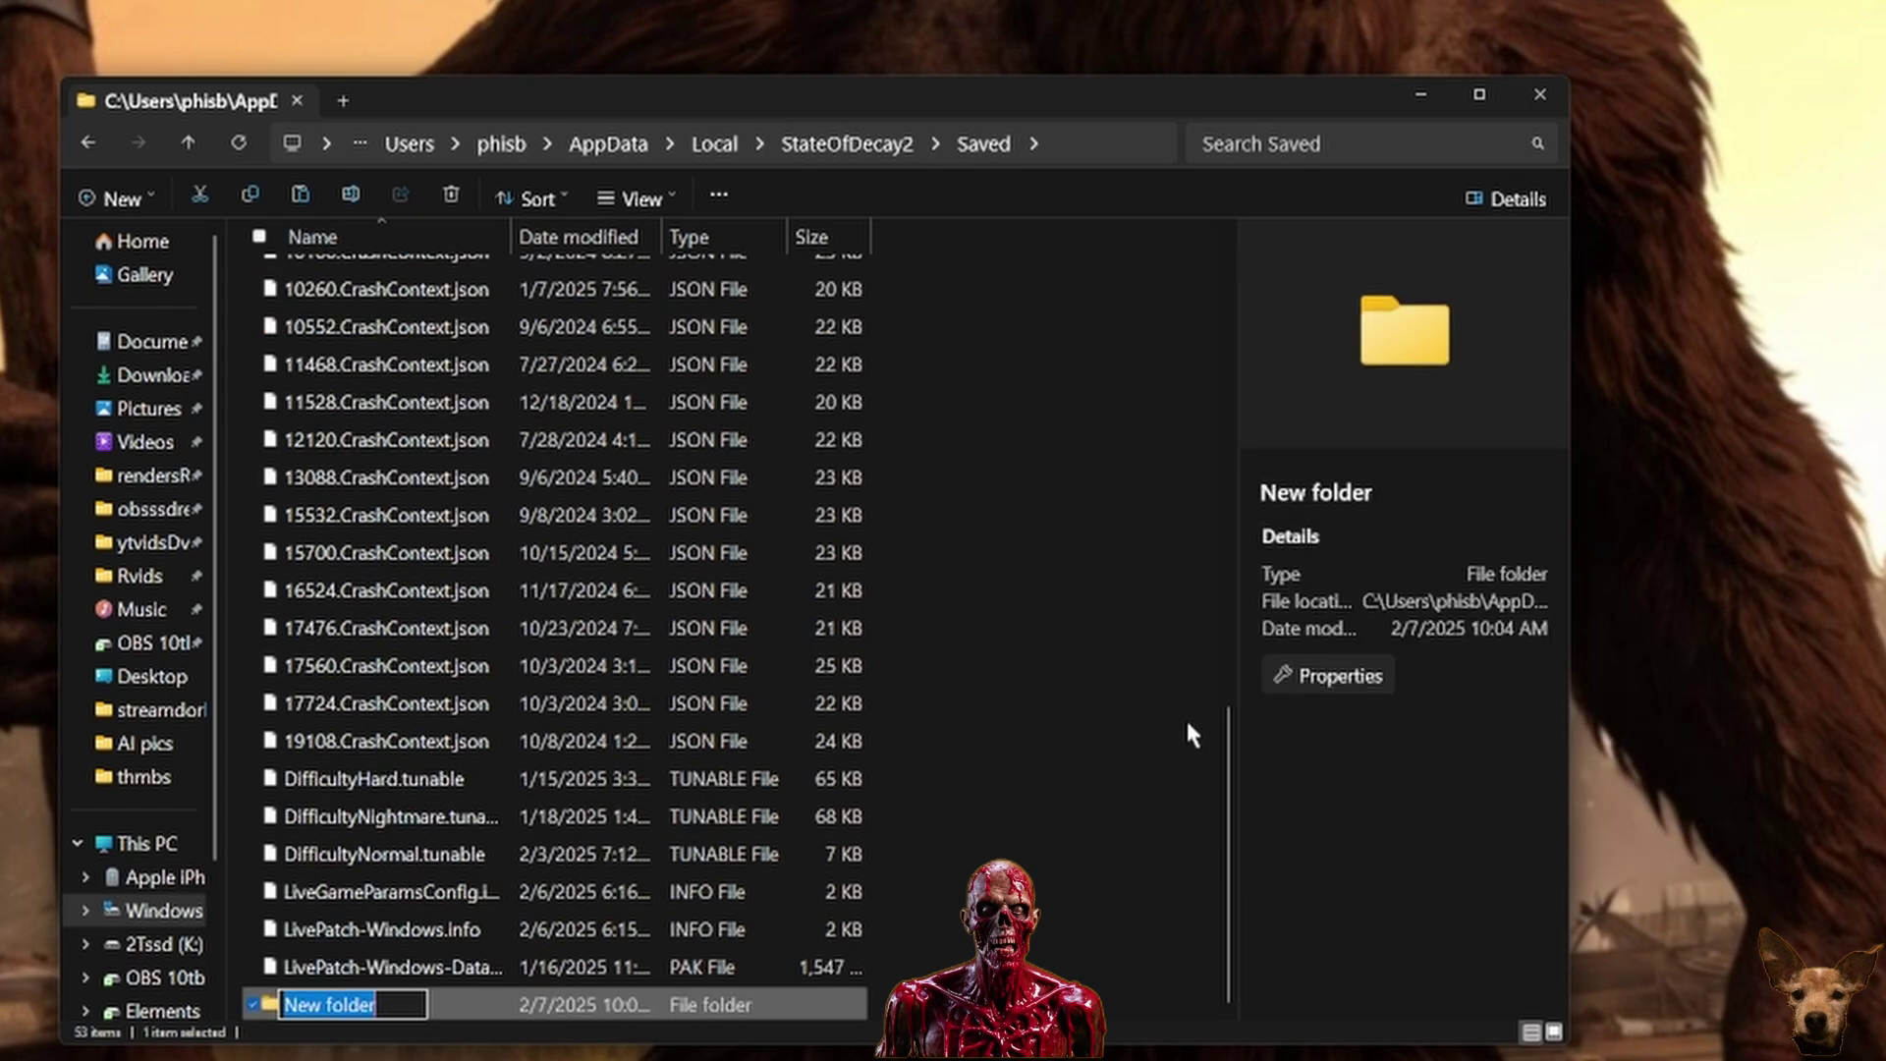
pyautogui.write('Paks')
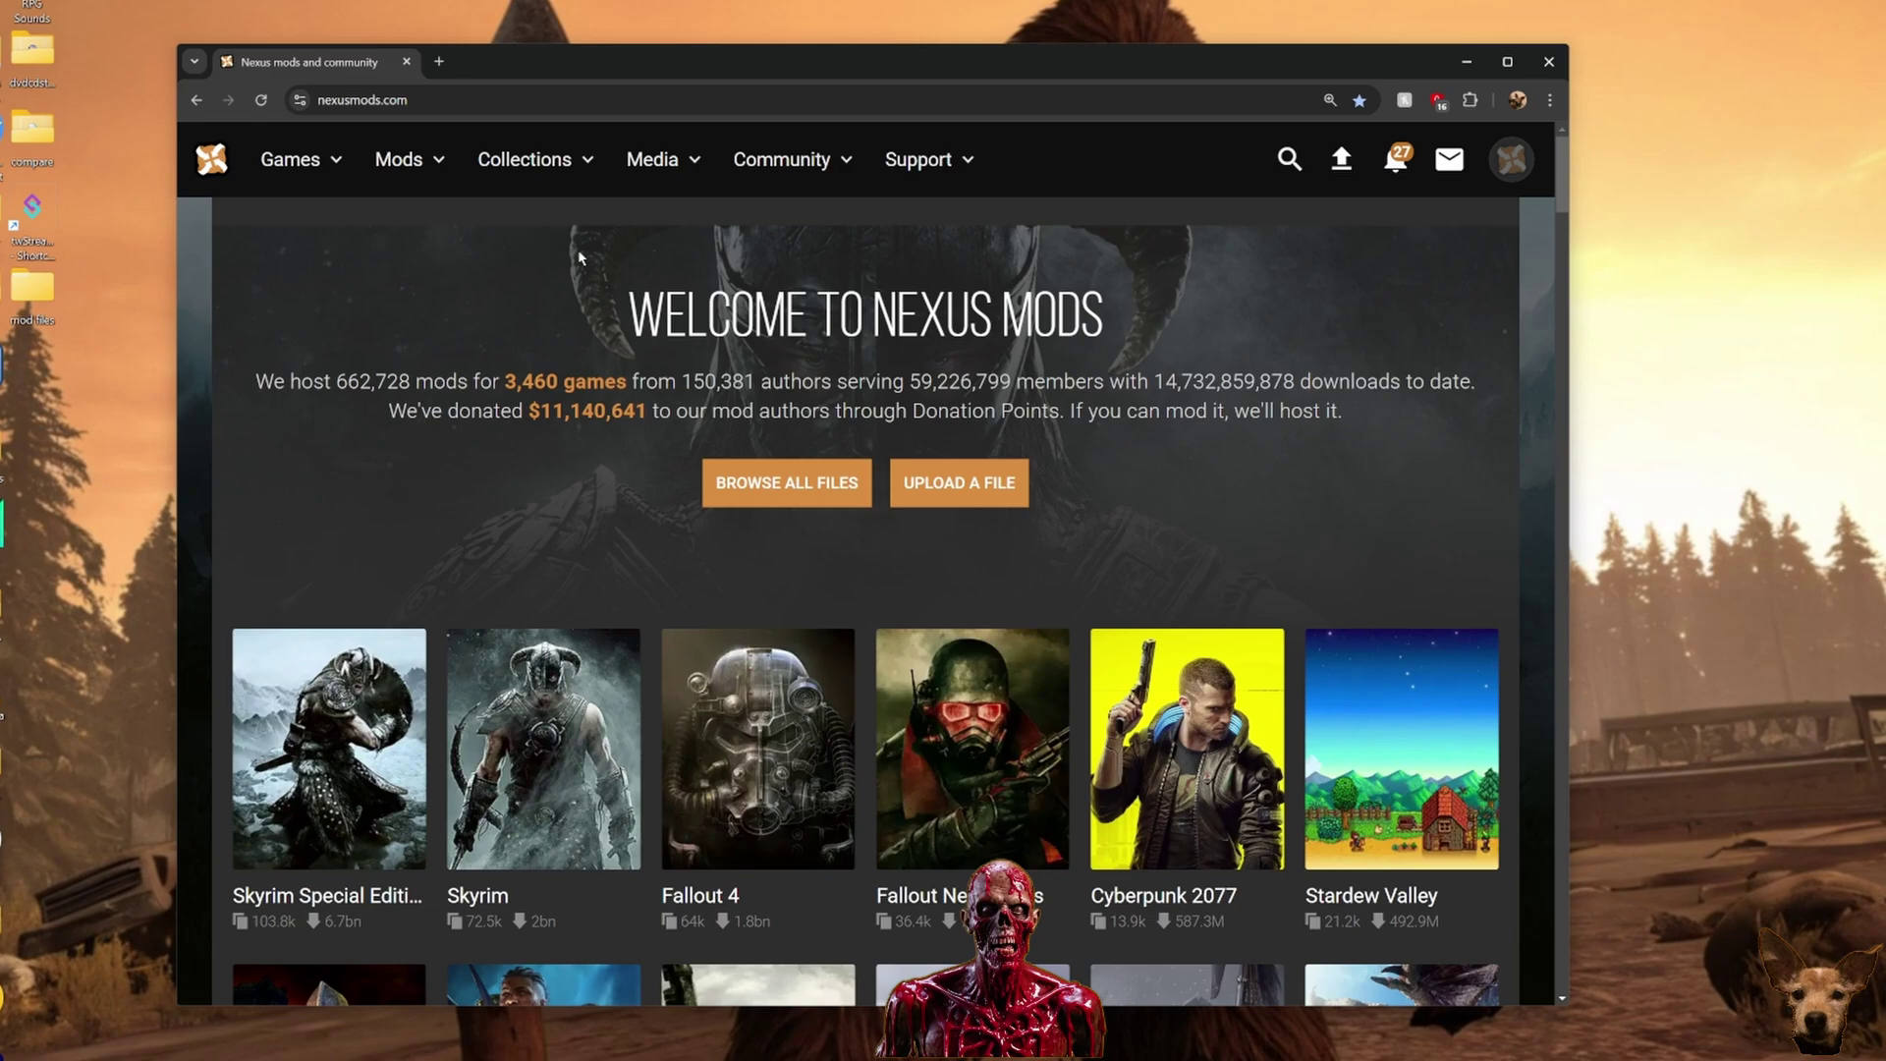
# Copy the Nexus Mods web address, then search the site for 'state of'
pyautogui.moveTo(411, 100); pyautogui.dragTo(315, 98)
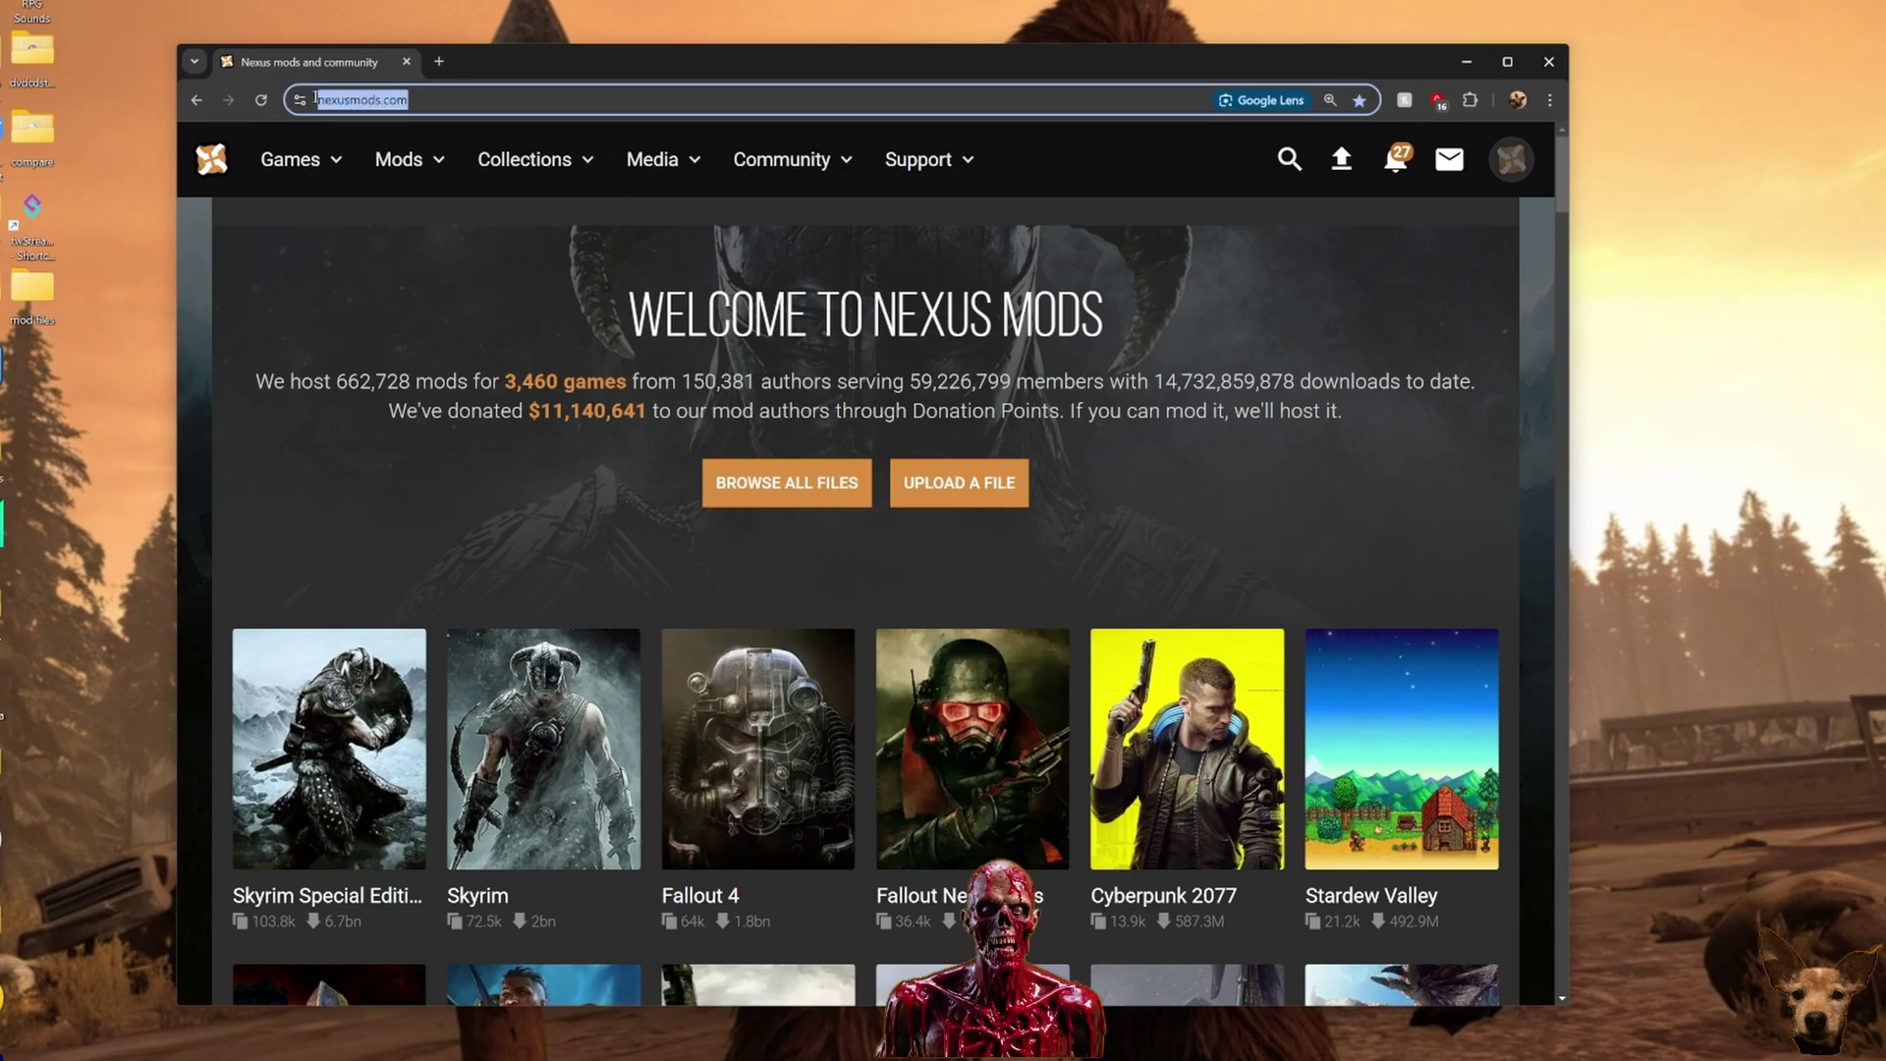
pyautogui.doubleClick(409, 100)
pyautogui.tripleClick(484, 99)
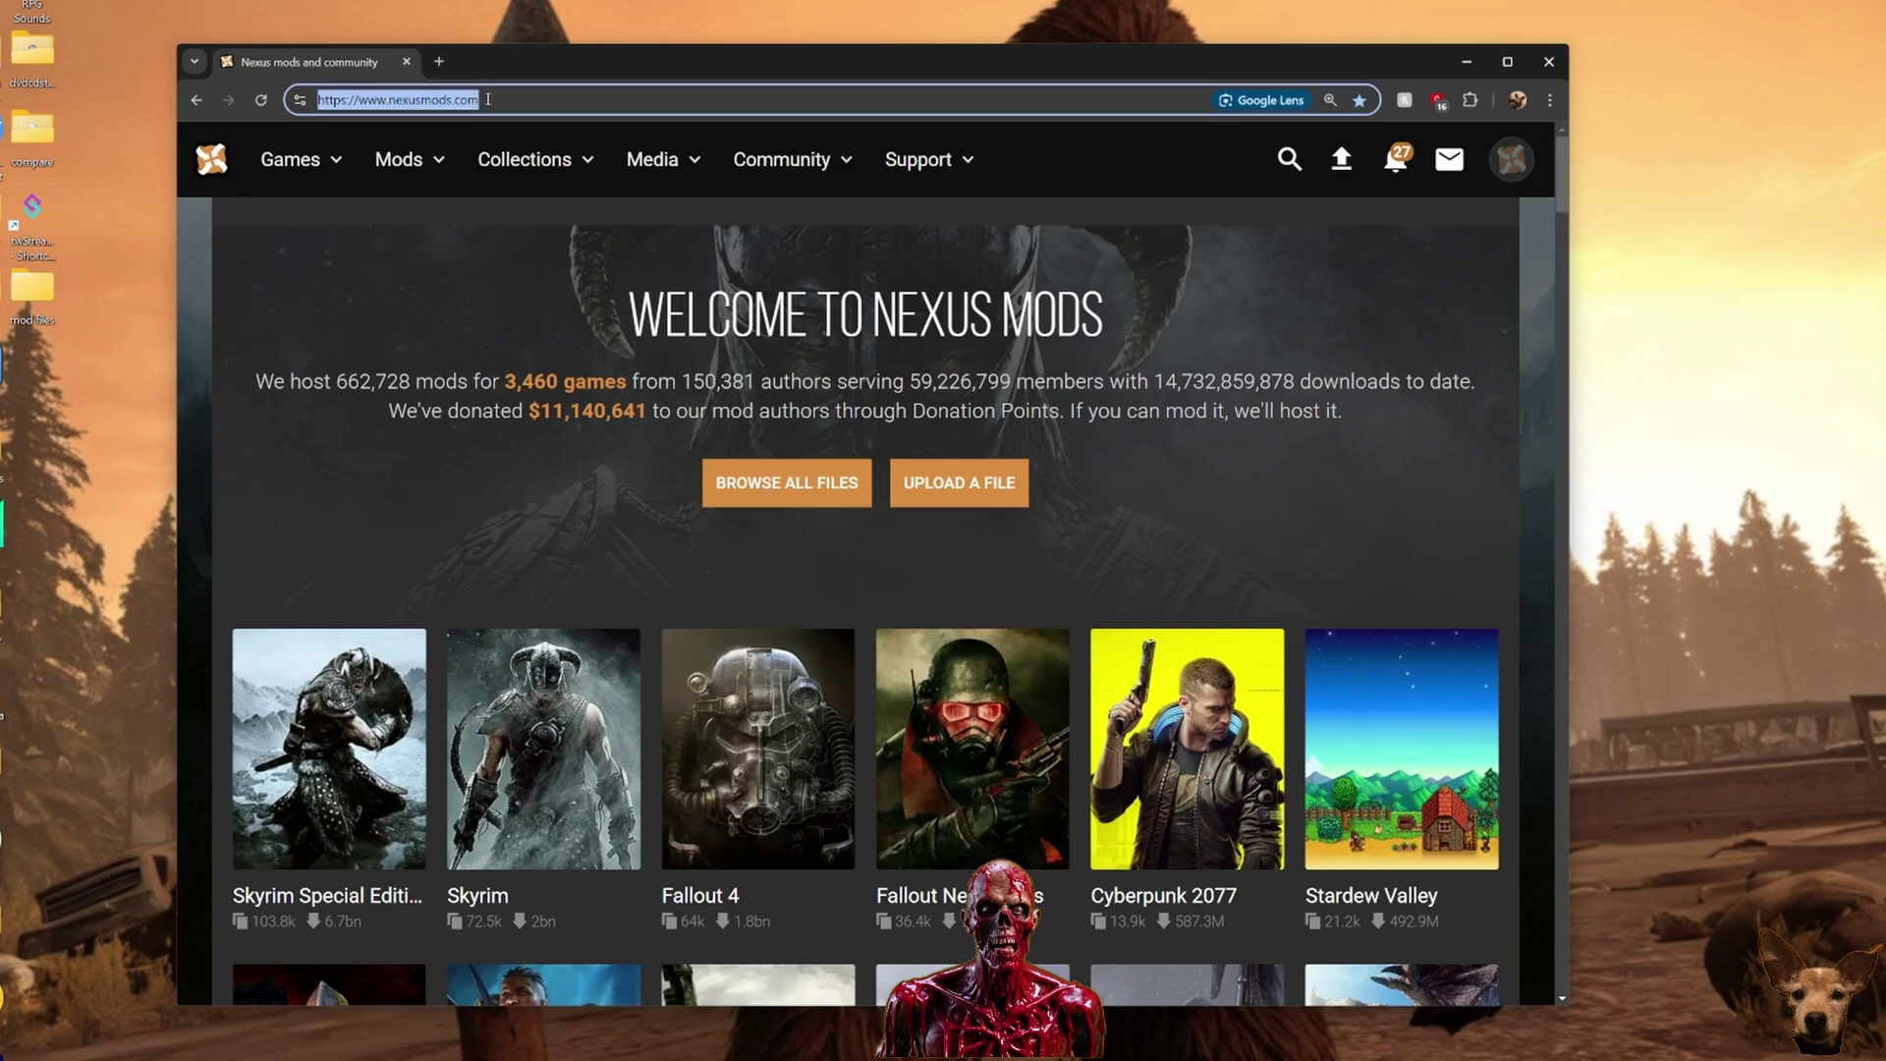
pyautogui.rightClick(401, 106)
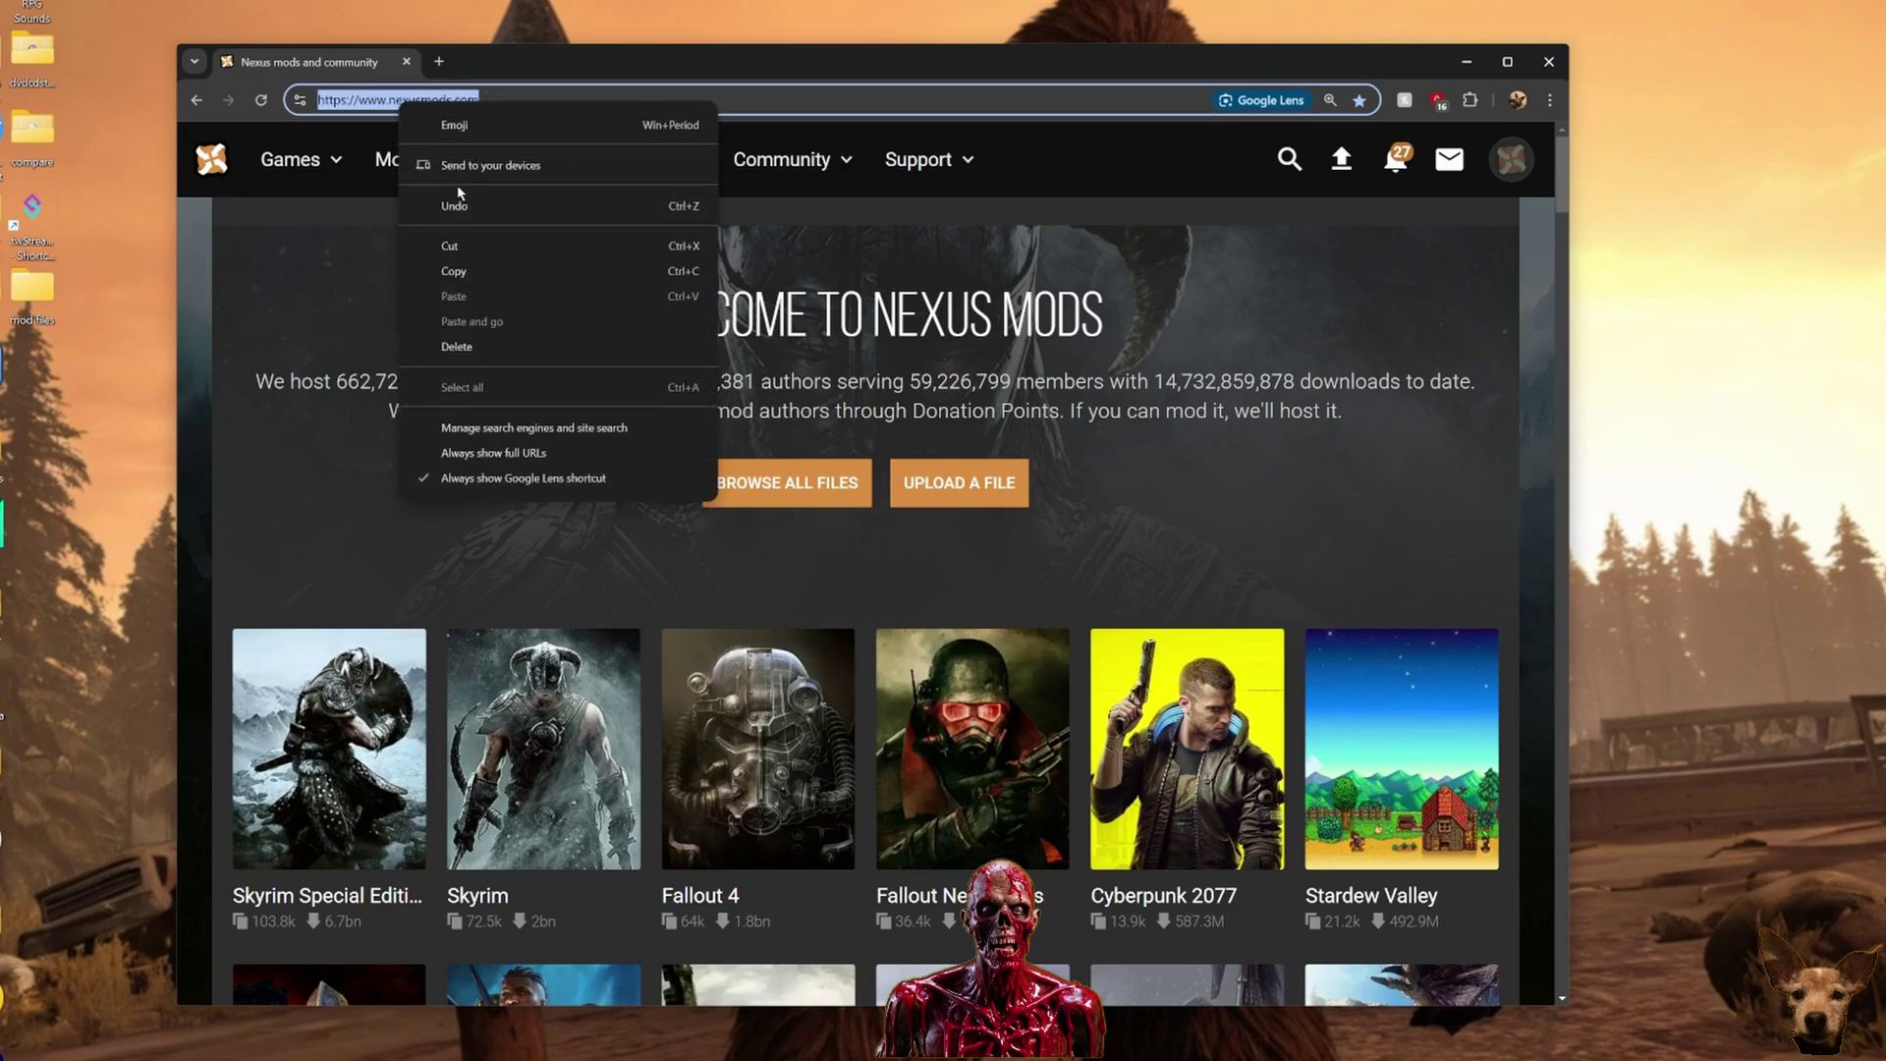
pyautogui.click(457, 273)
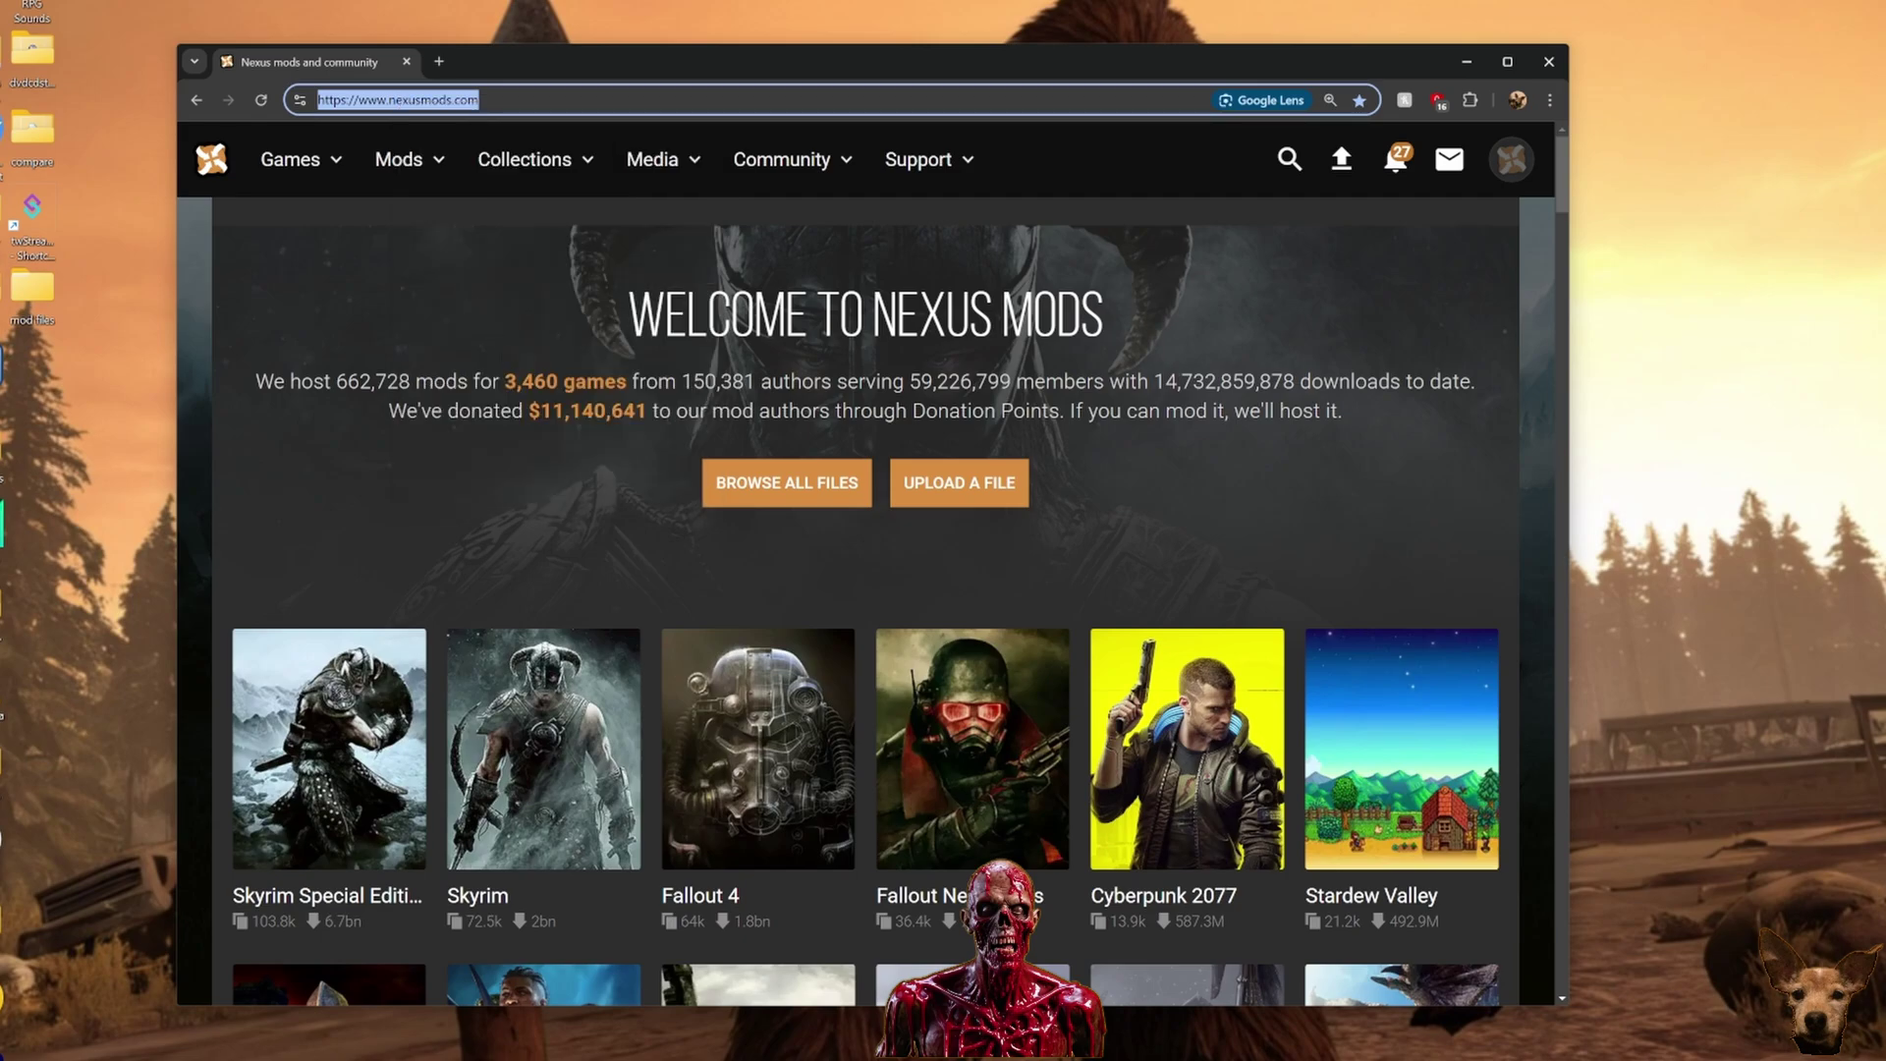
pyautogui.click(1288, 158)
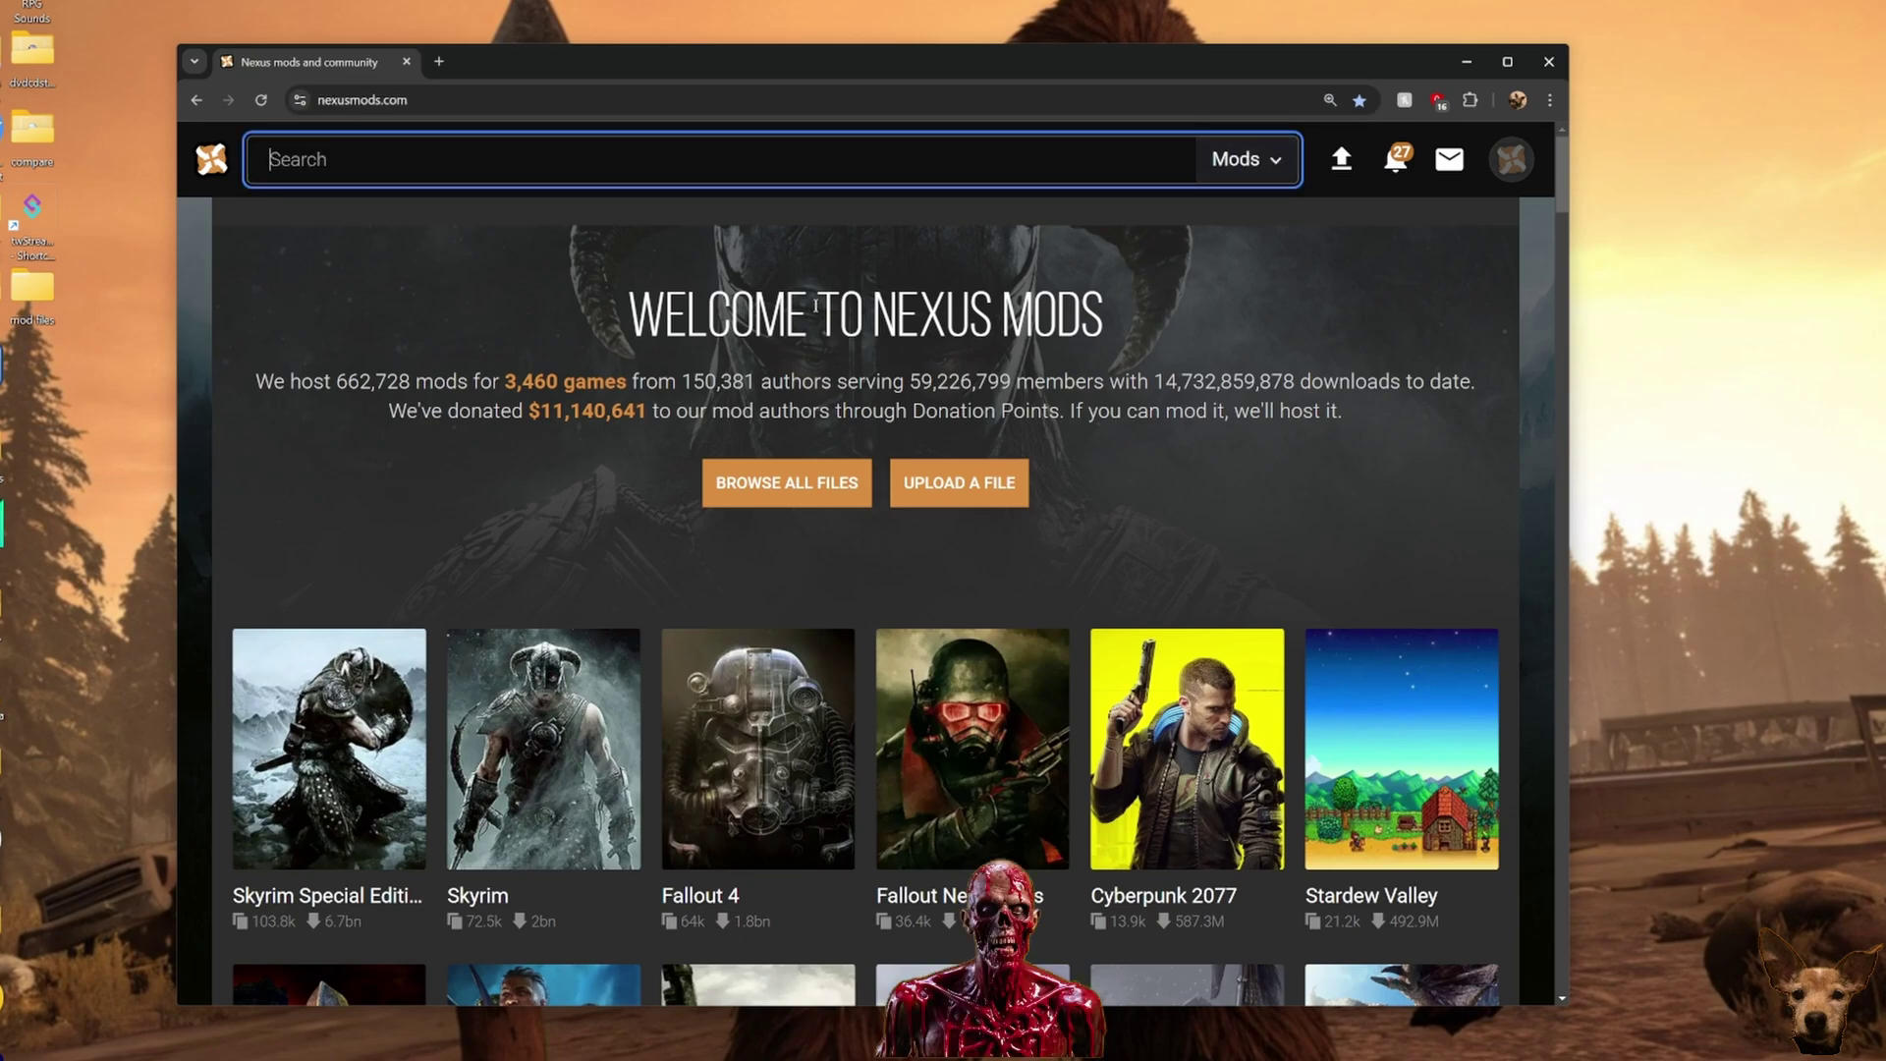
pyautogui.write('state of')
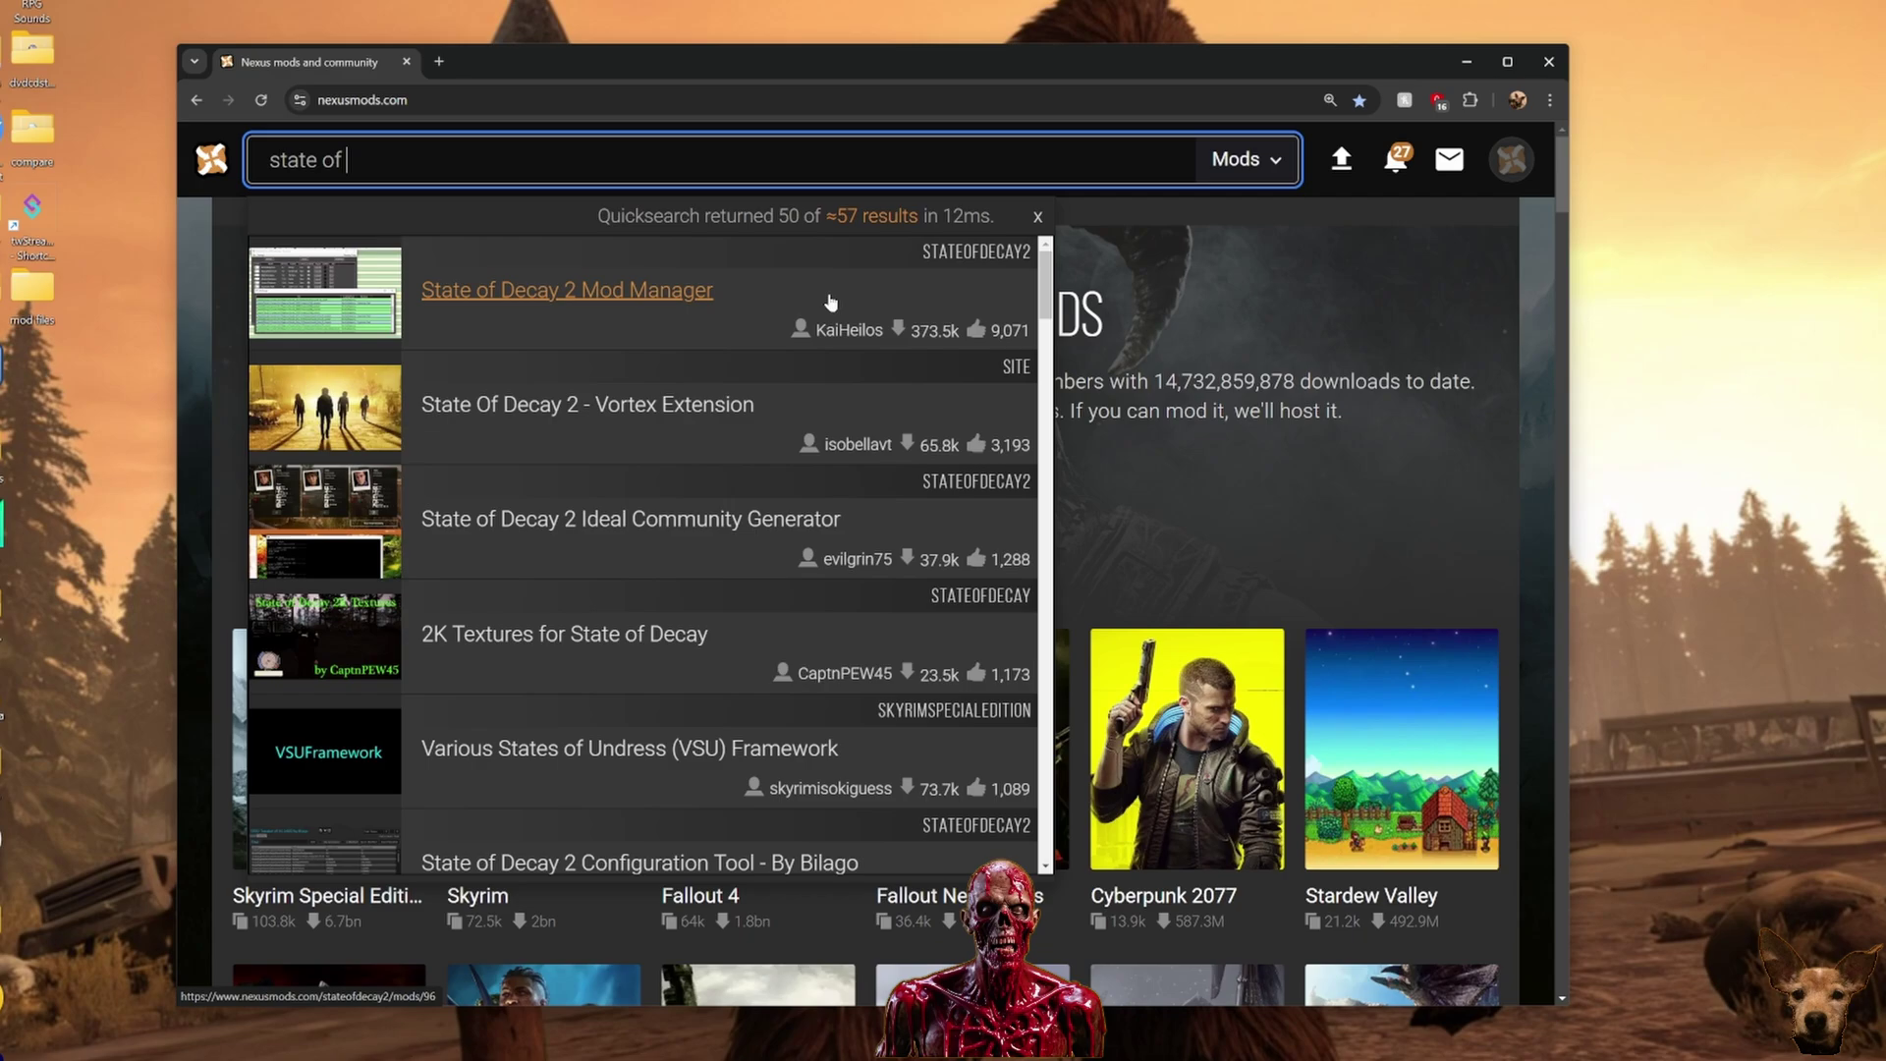
# Download the State of Decay 2 Mod Manager 2.2.22 zip as a manual slow download
pyautogui.click(481, 301)
pyautogui.scroll(-15, 1183, 611)
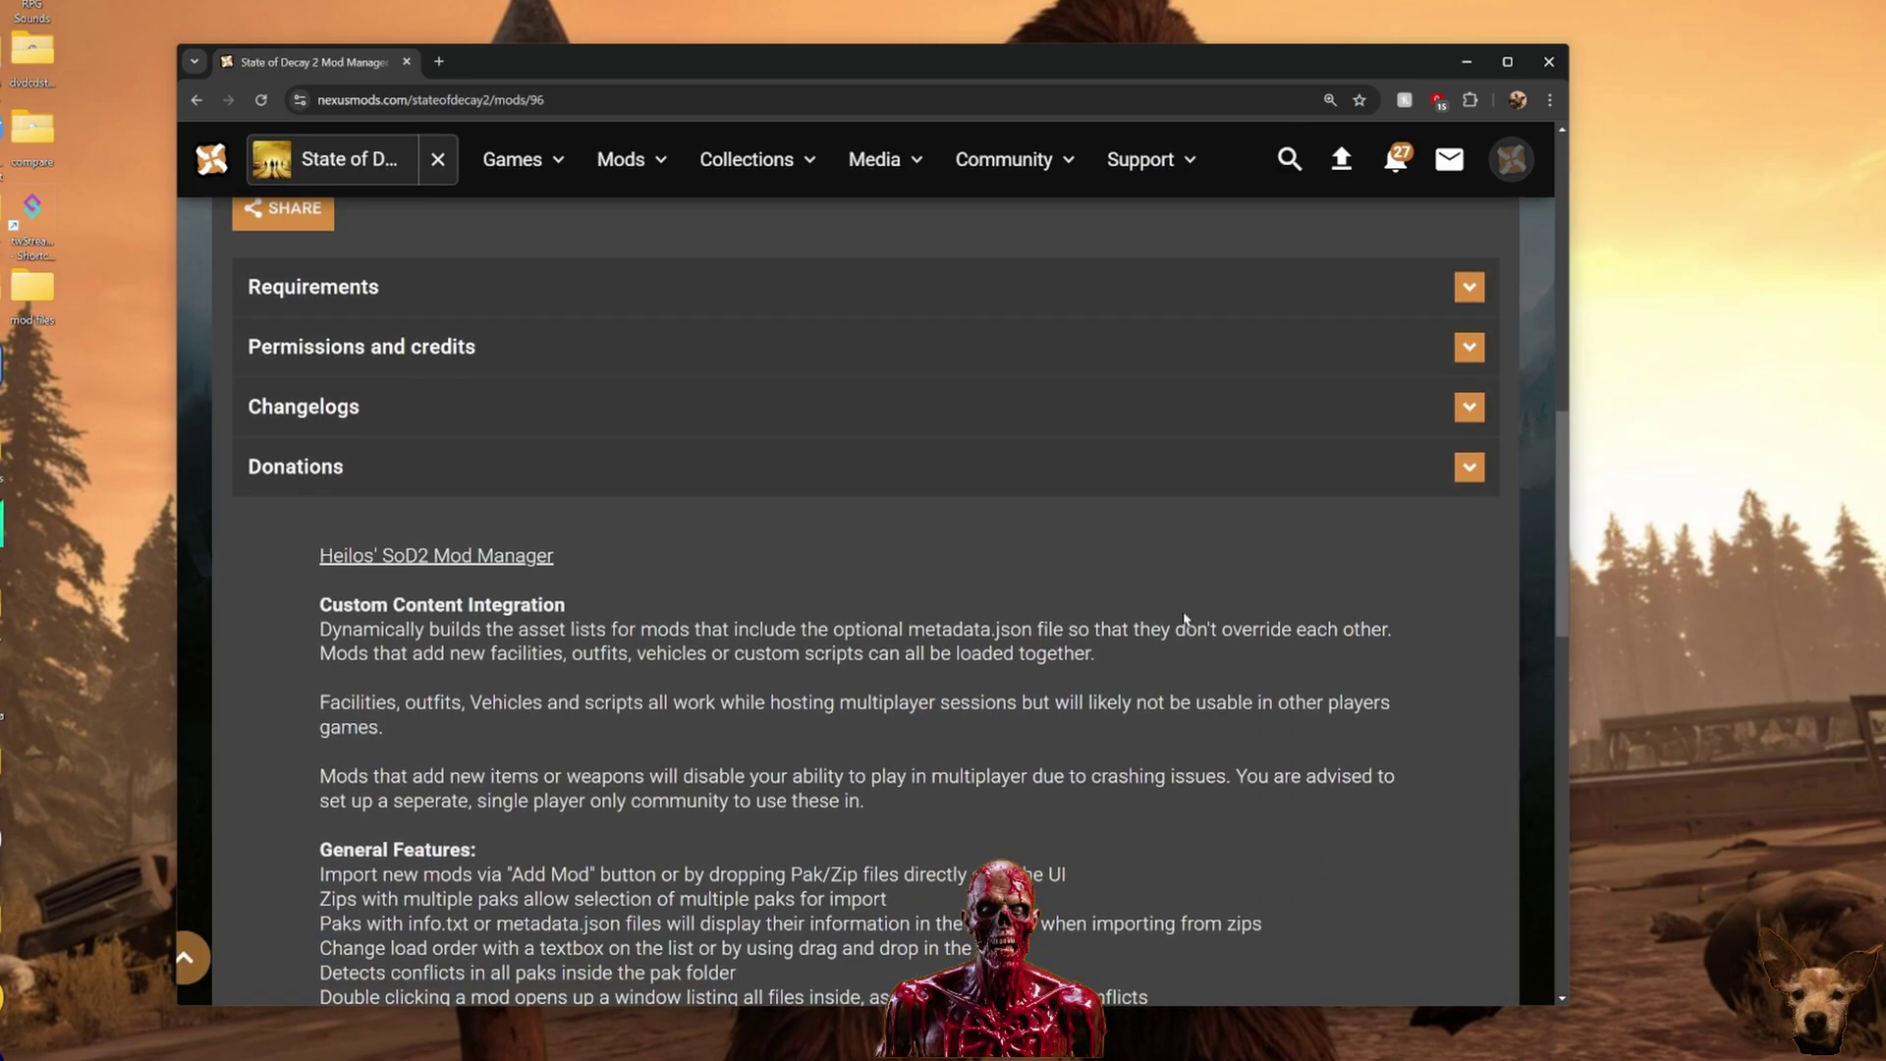
pyautogui.scroll(-5, 1183, 619)
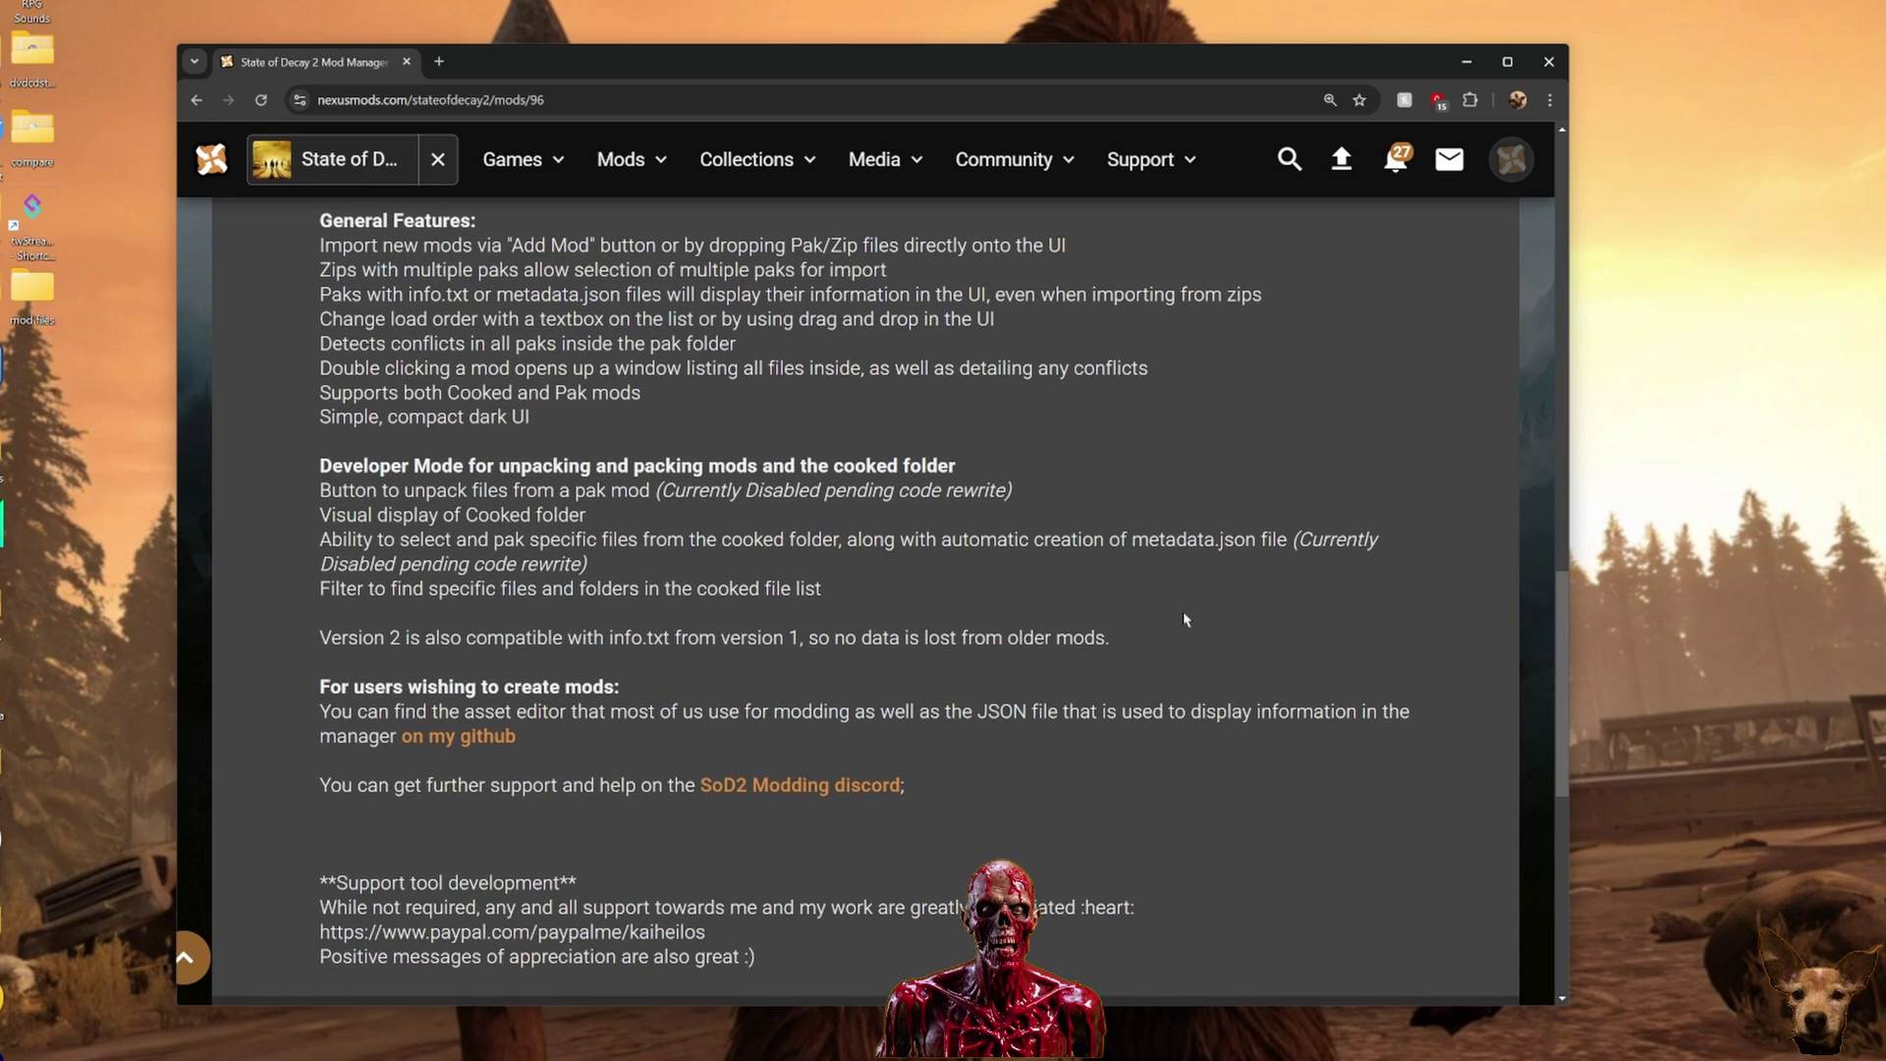
pyautogui.scroll(20, 480, 887)
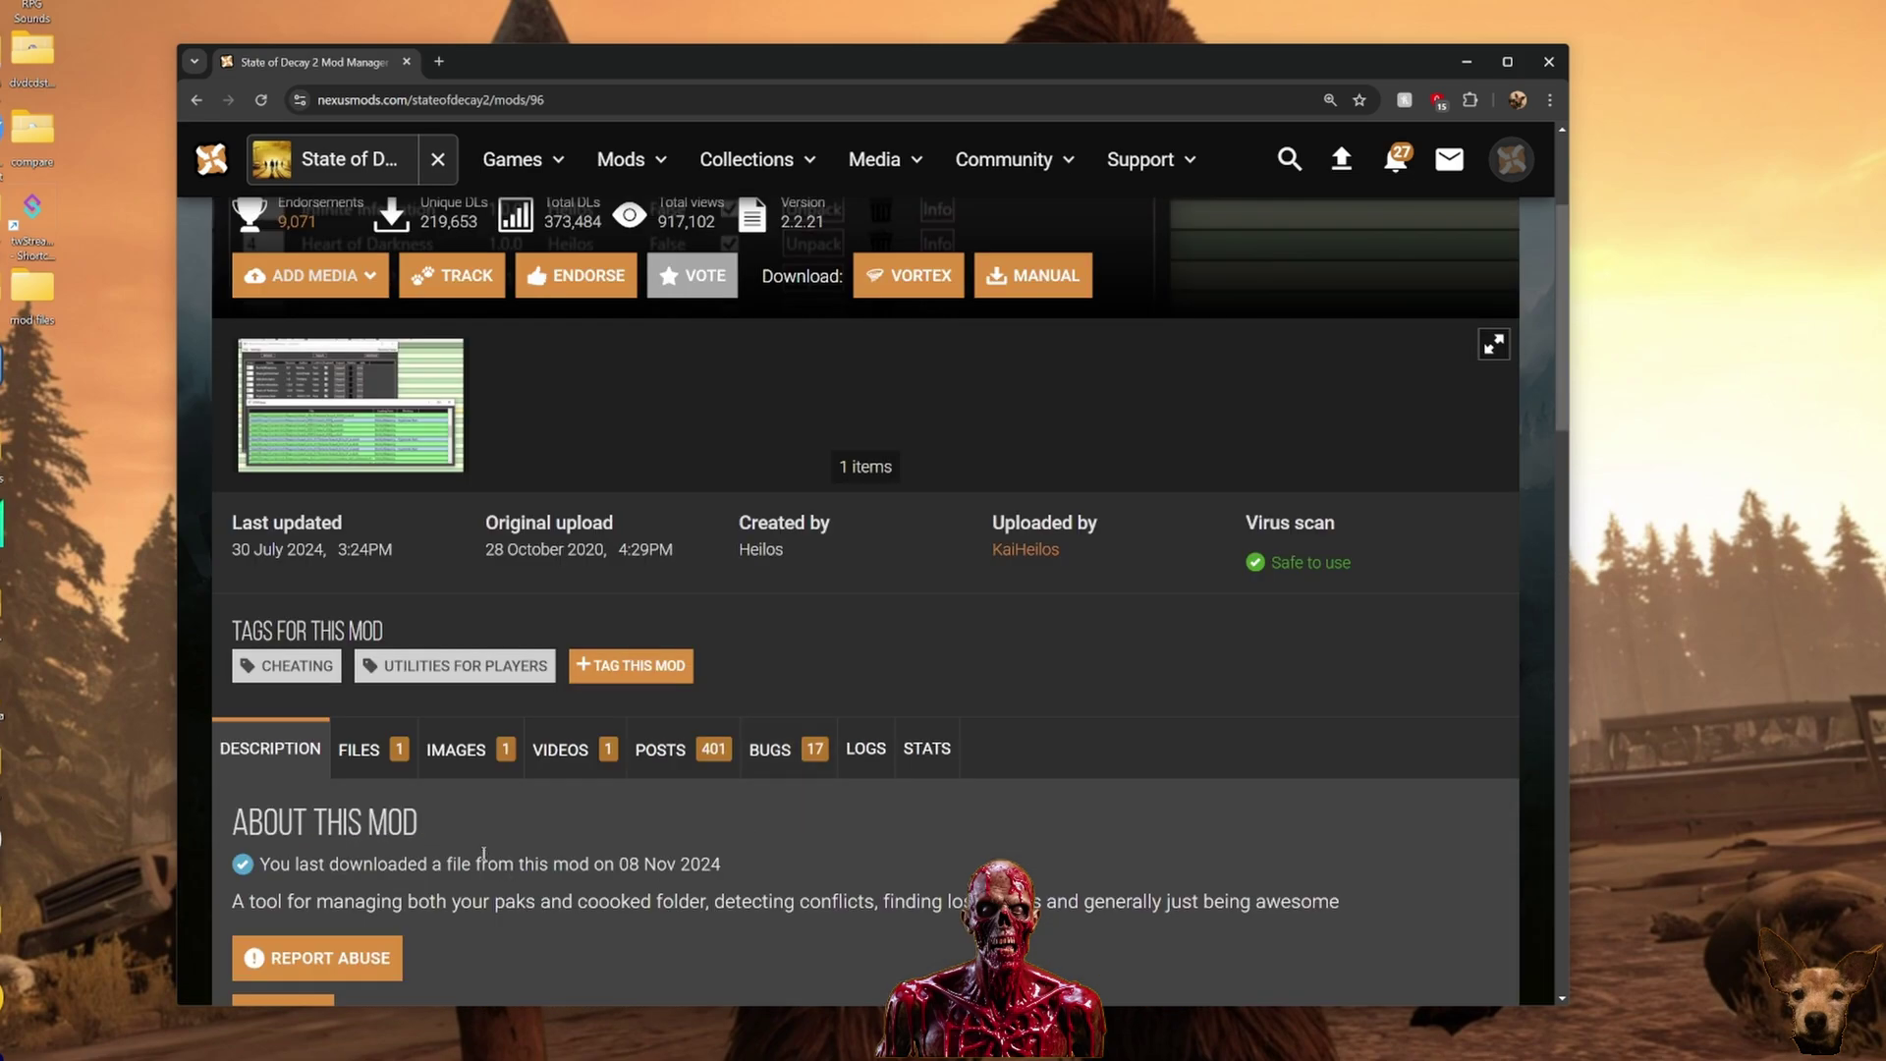
pyautogui.click(366, 750)
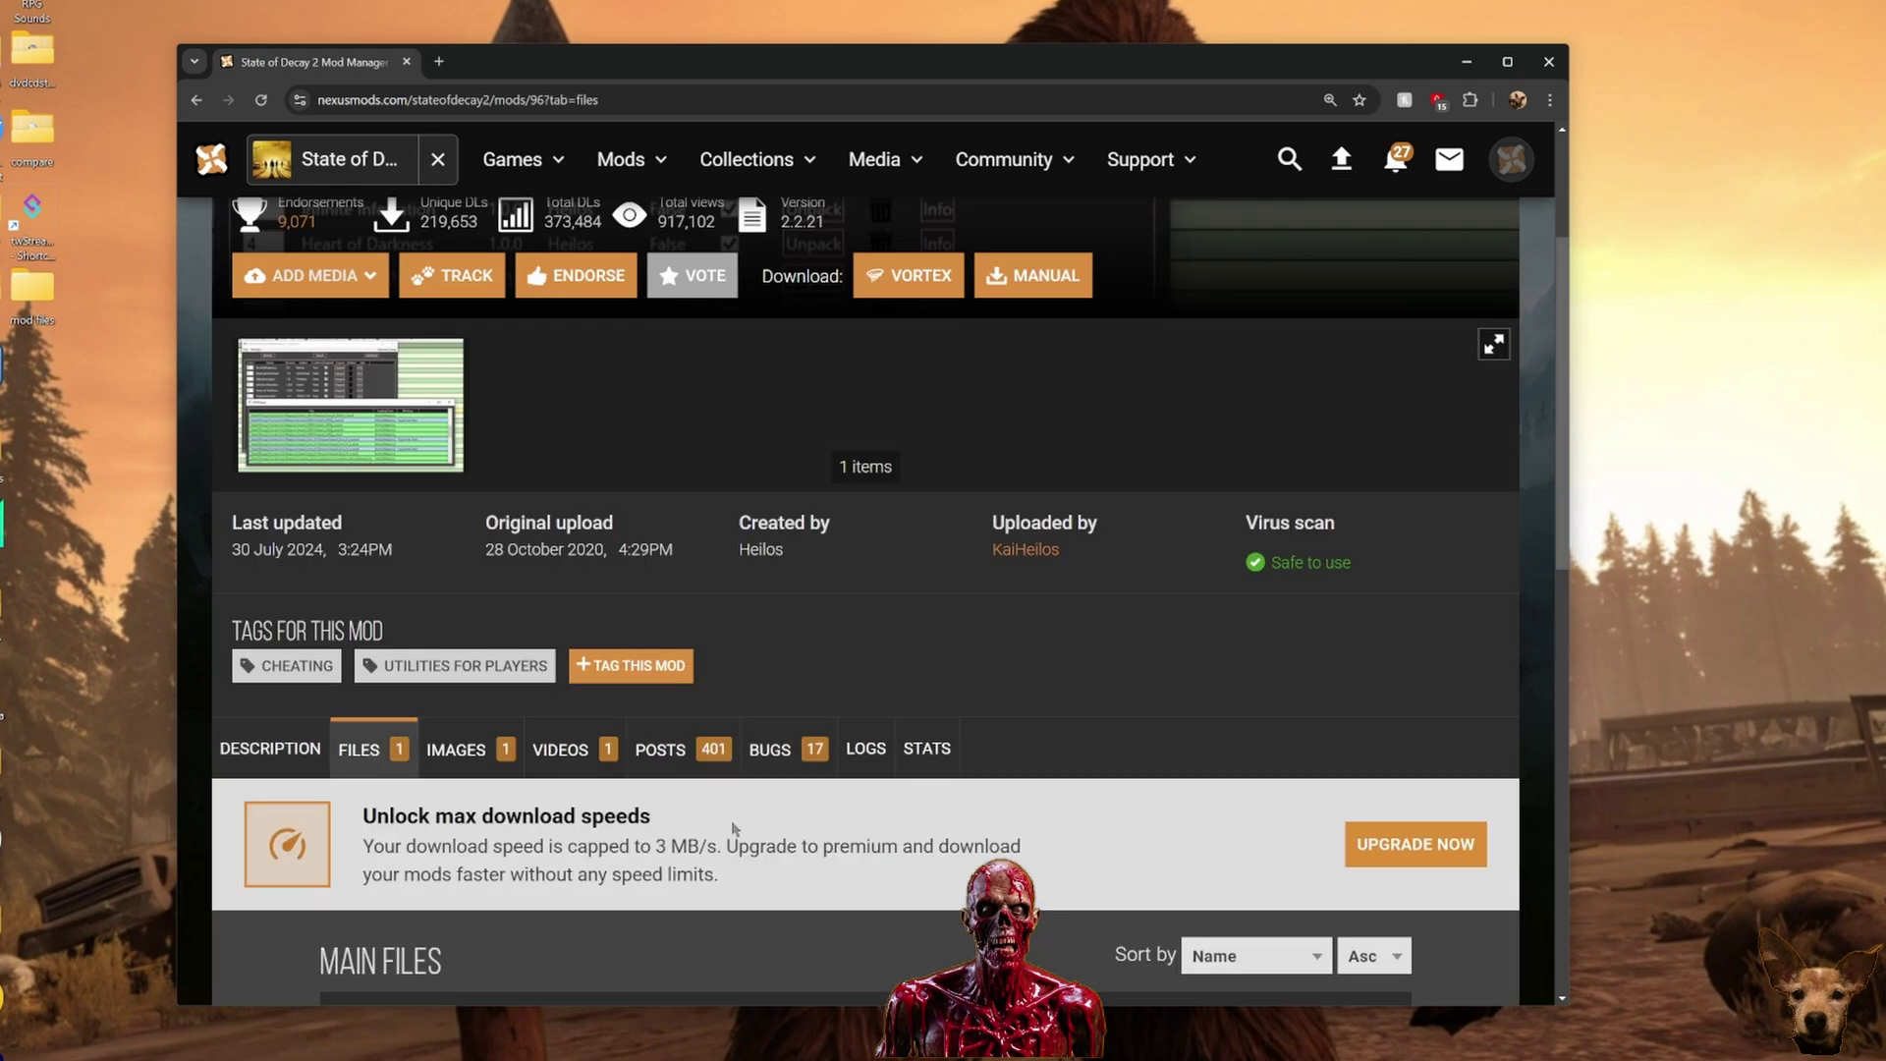
pyautogui.scroll(-5, 664, 785)
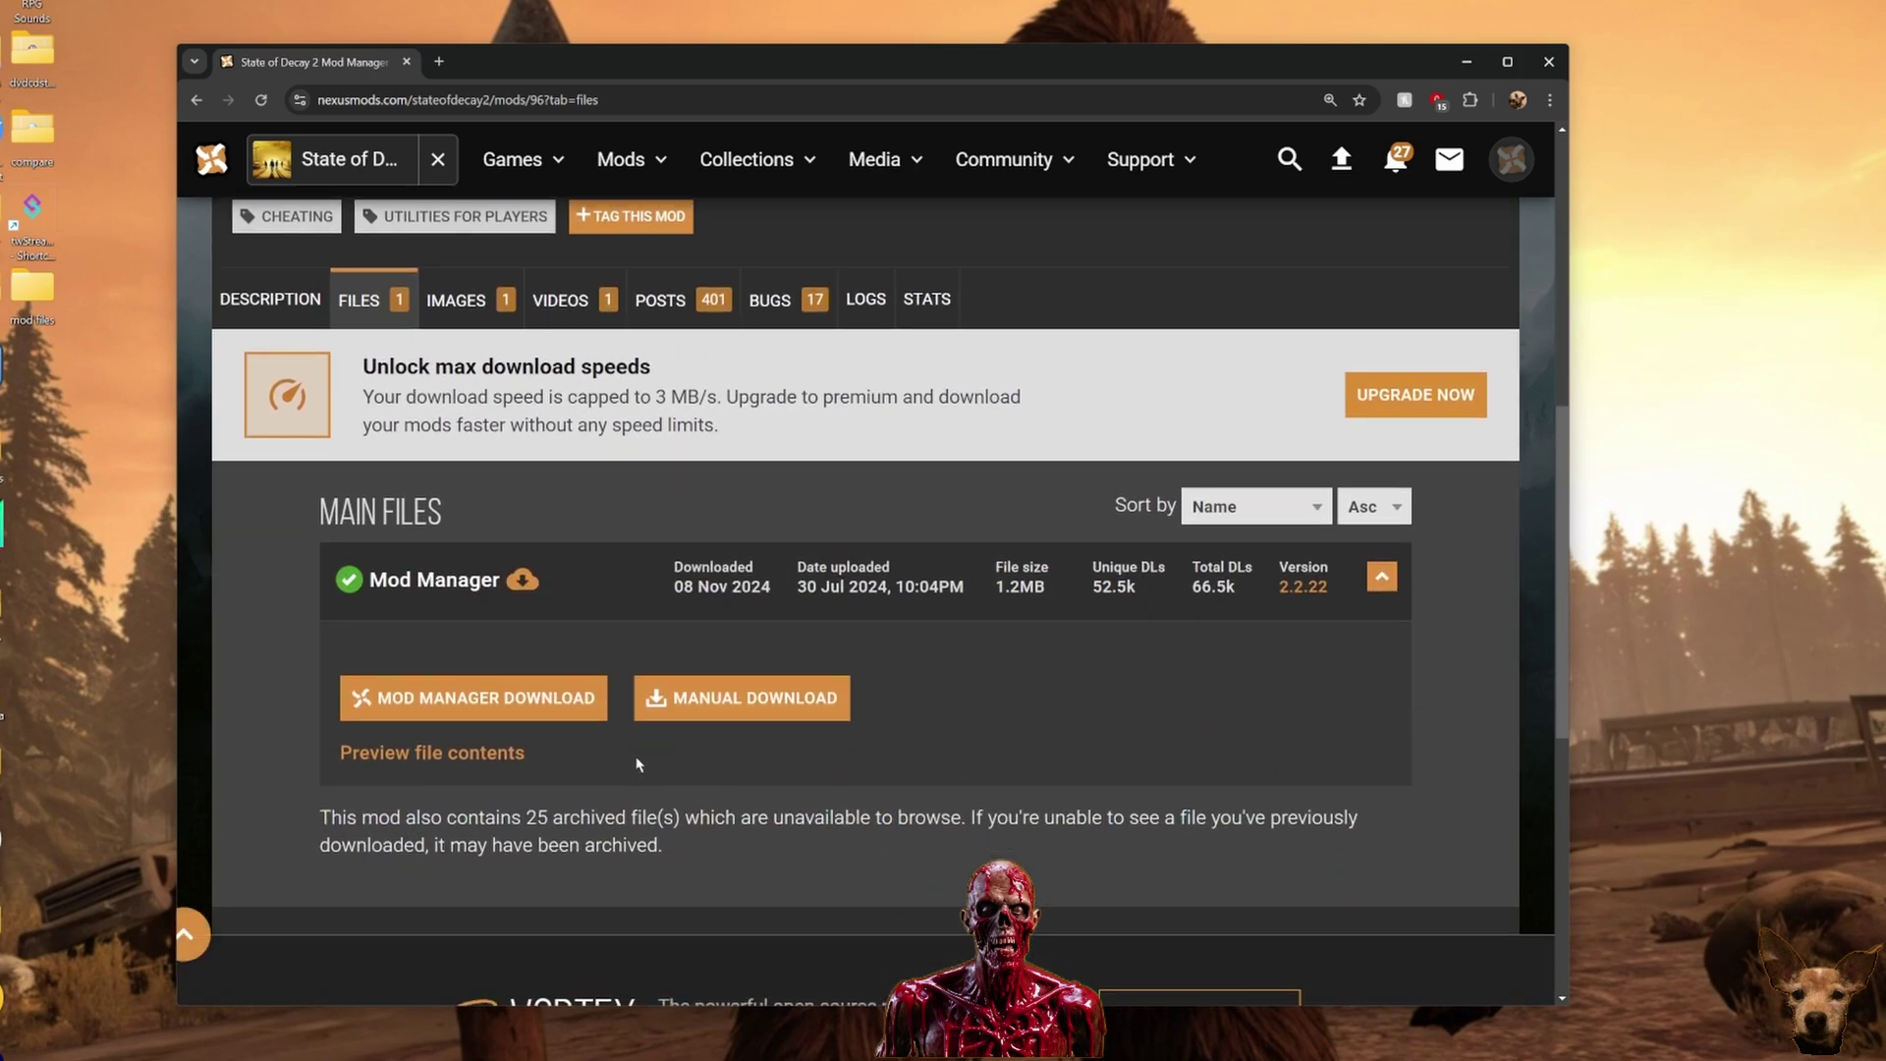
pyautogui.click(754, 703)
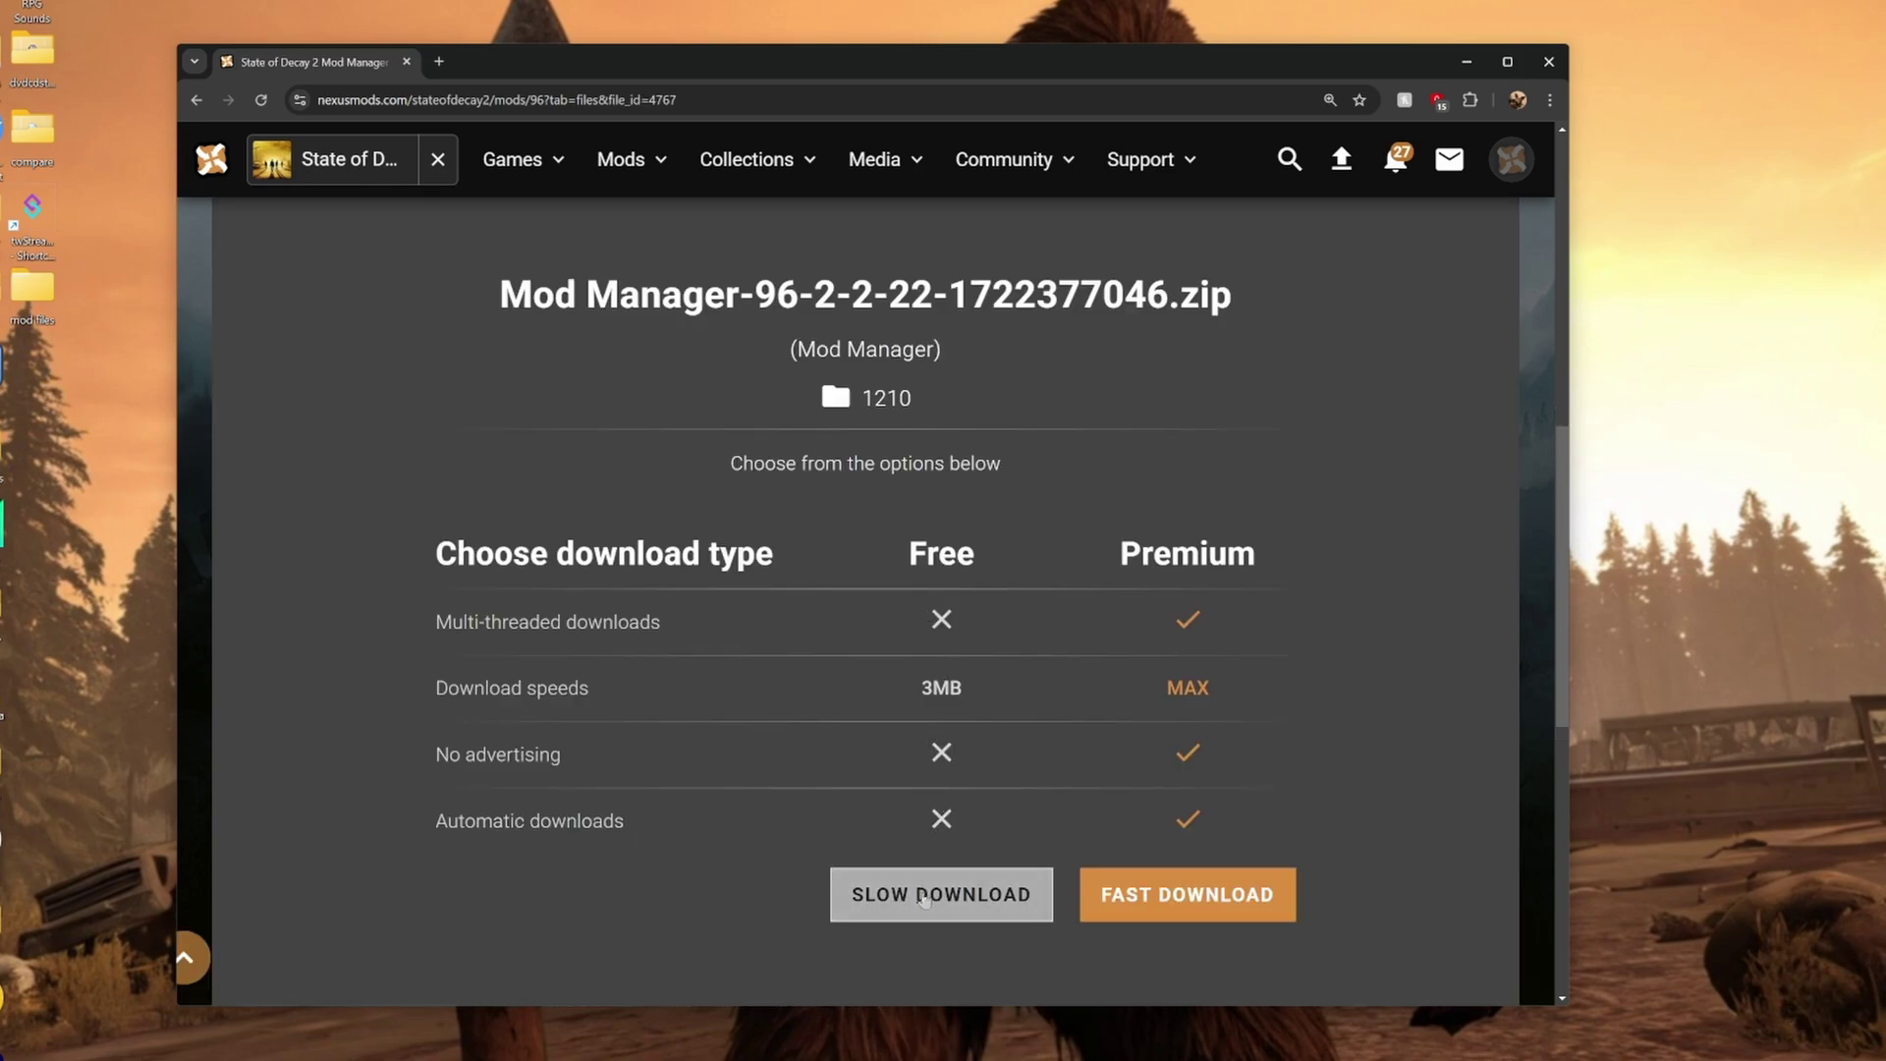
pyautogui.click(924, 896)
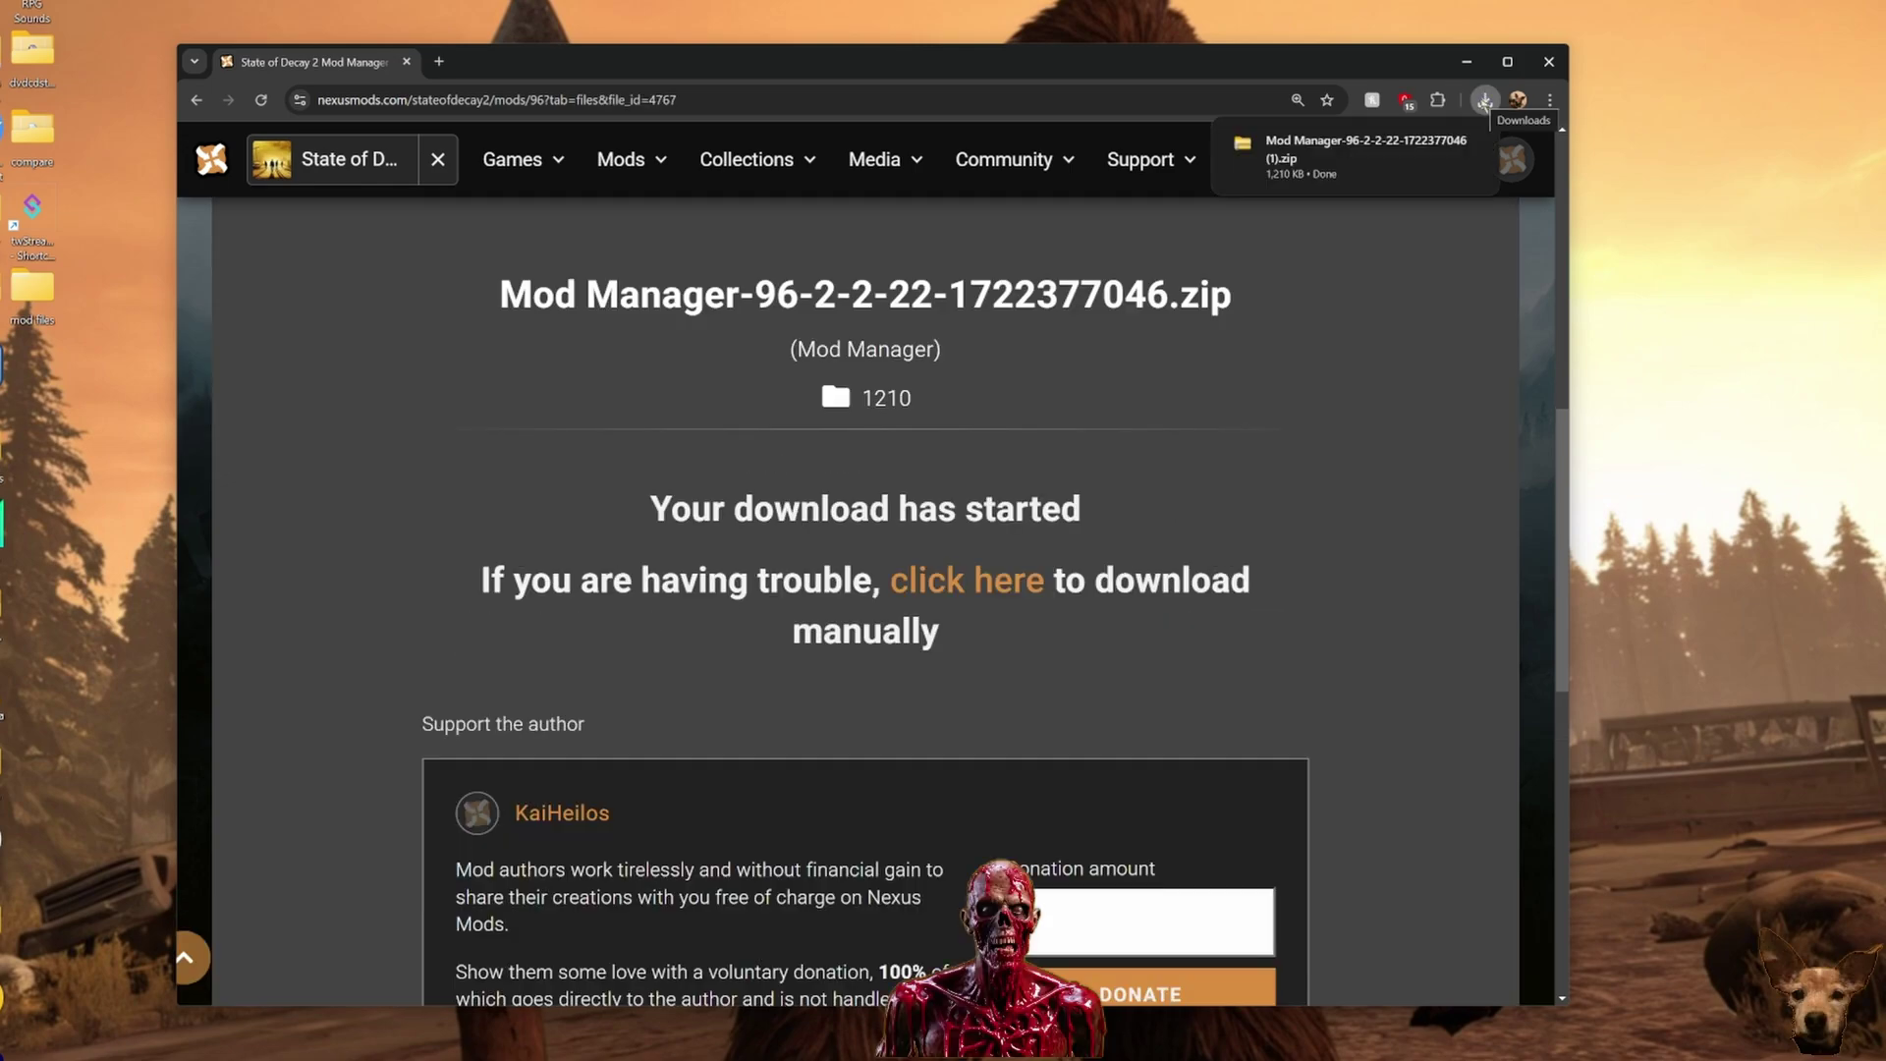
pyautogui.moveTo(1434, 147)
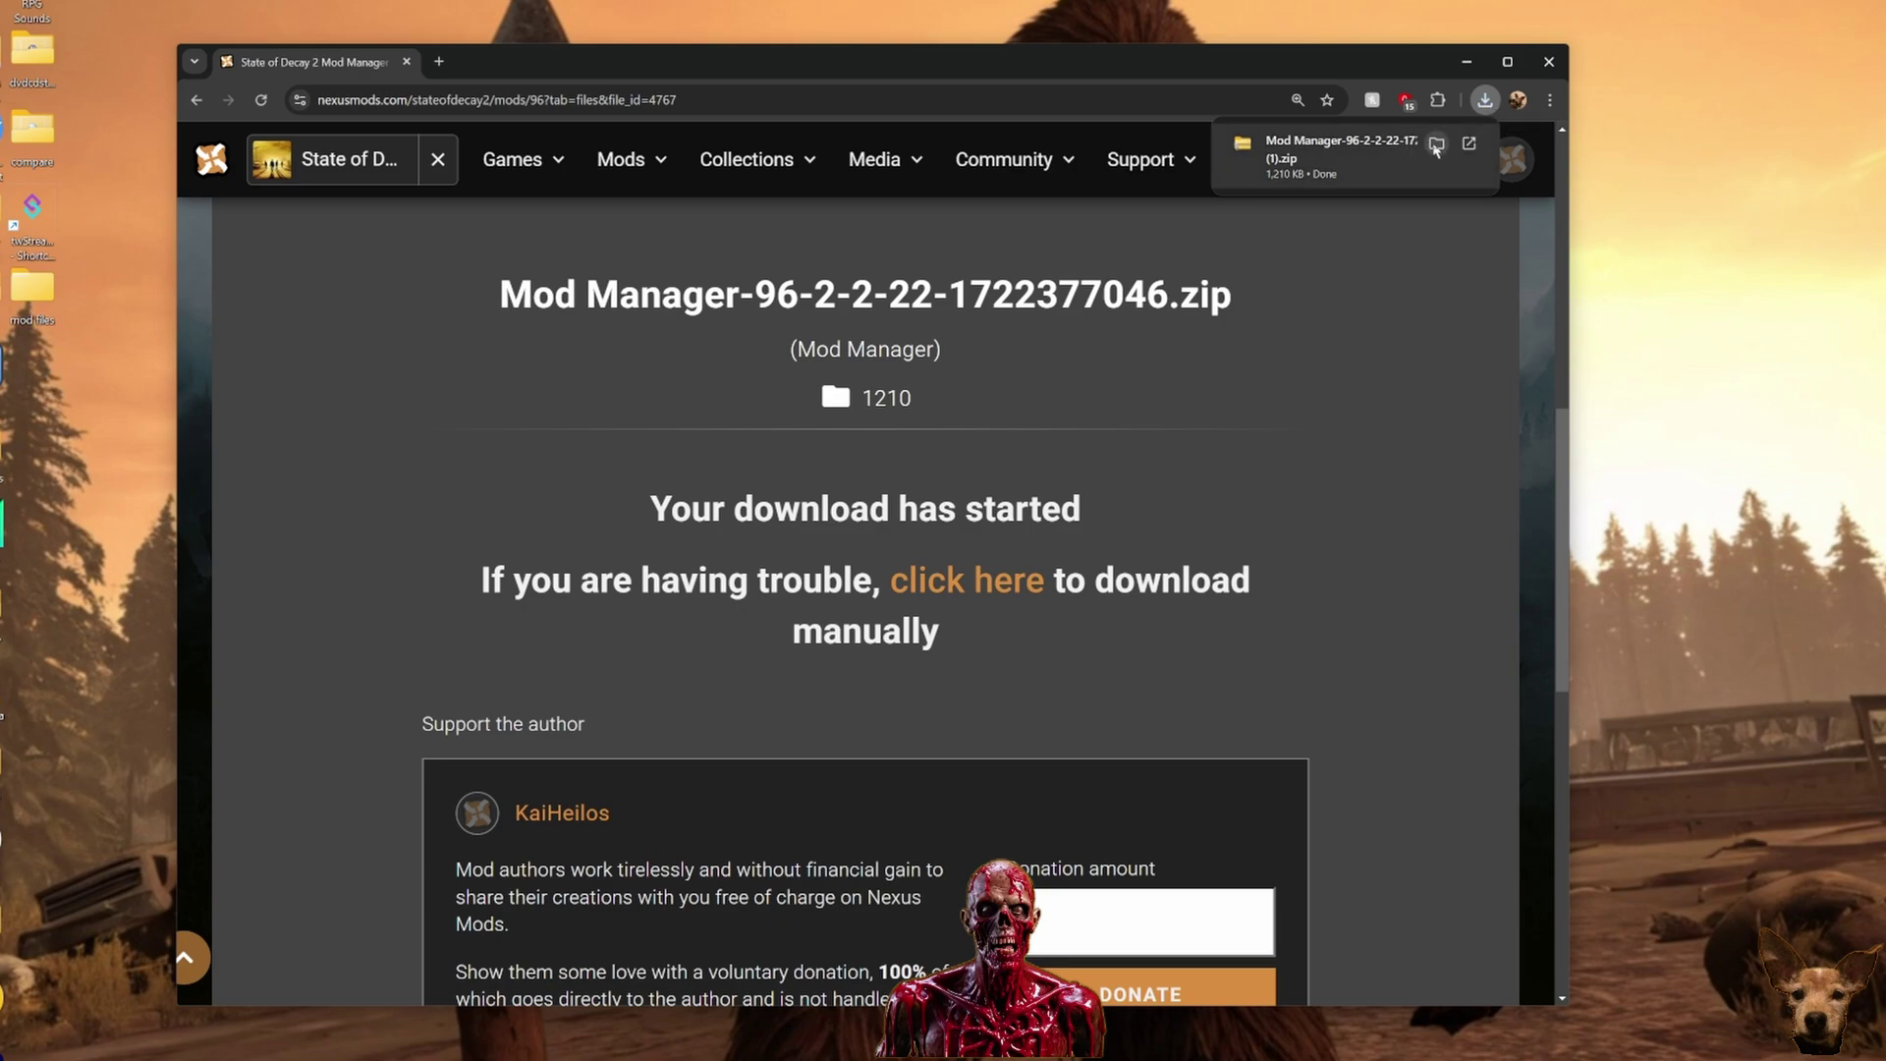
pyautogui.click(1436, 146)
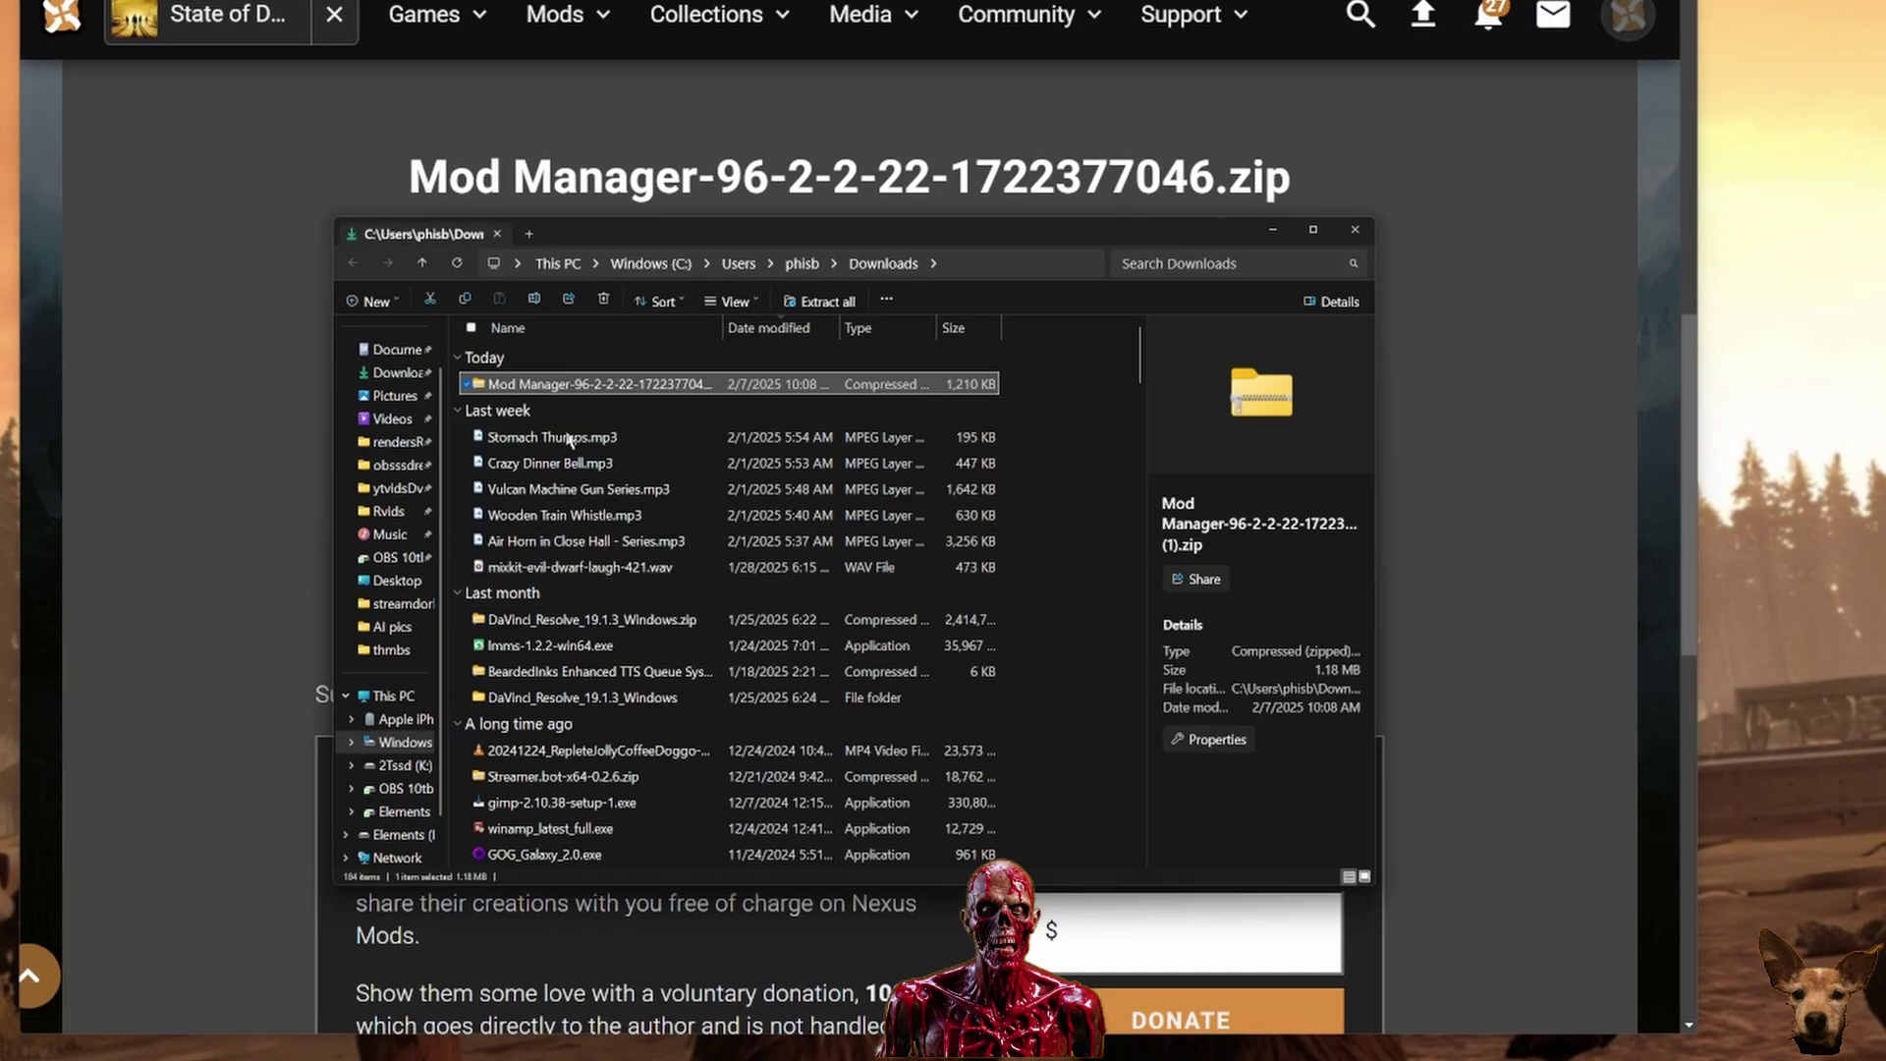
# Extract the Mod Manager zip and select ModIntegrator on the desktop
pyautogui.click(819, 301)
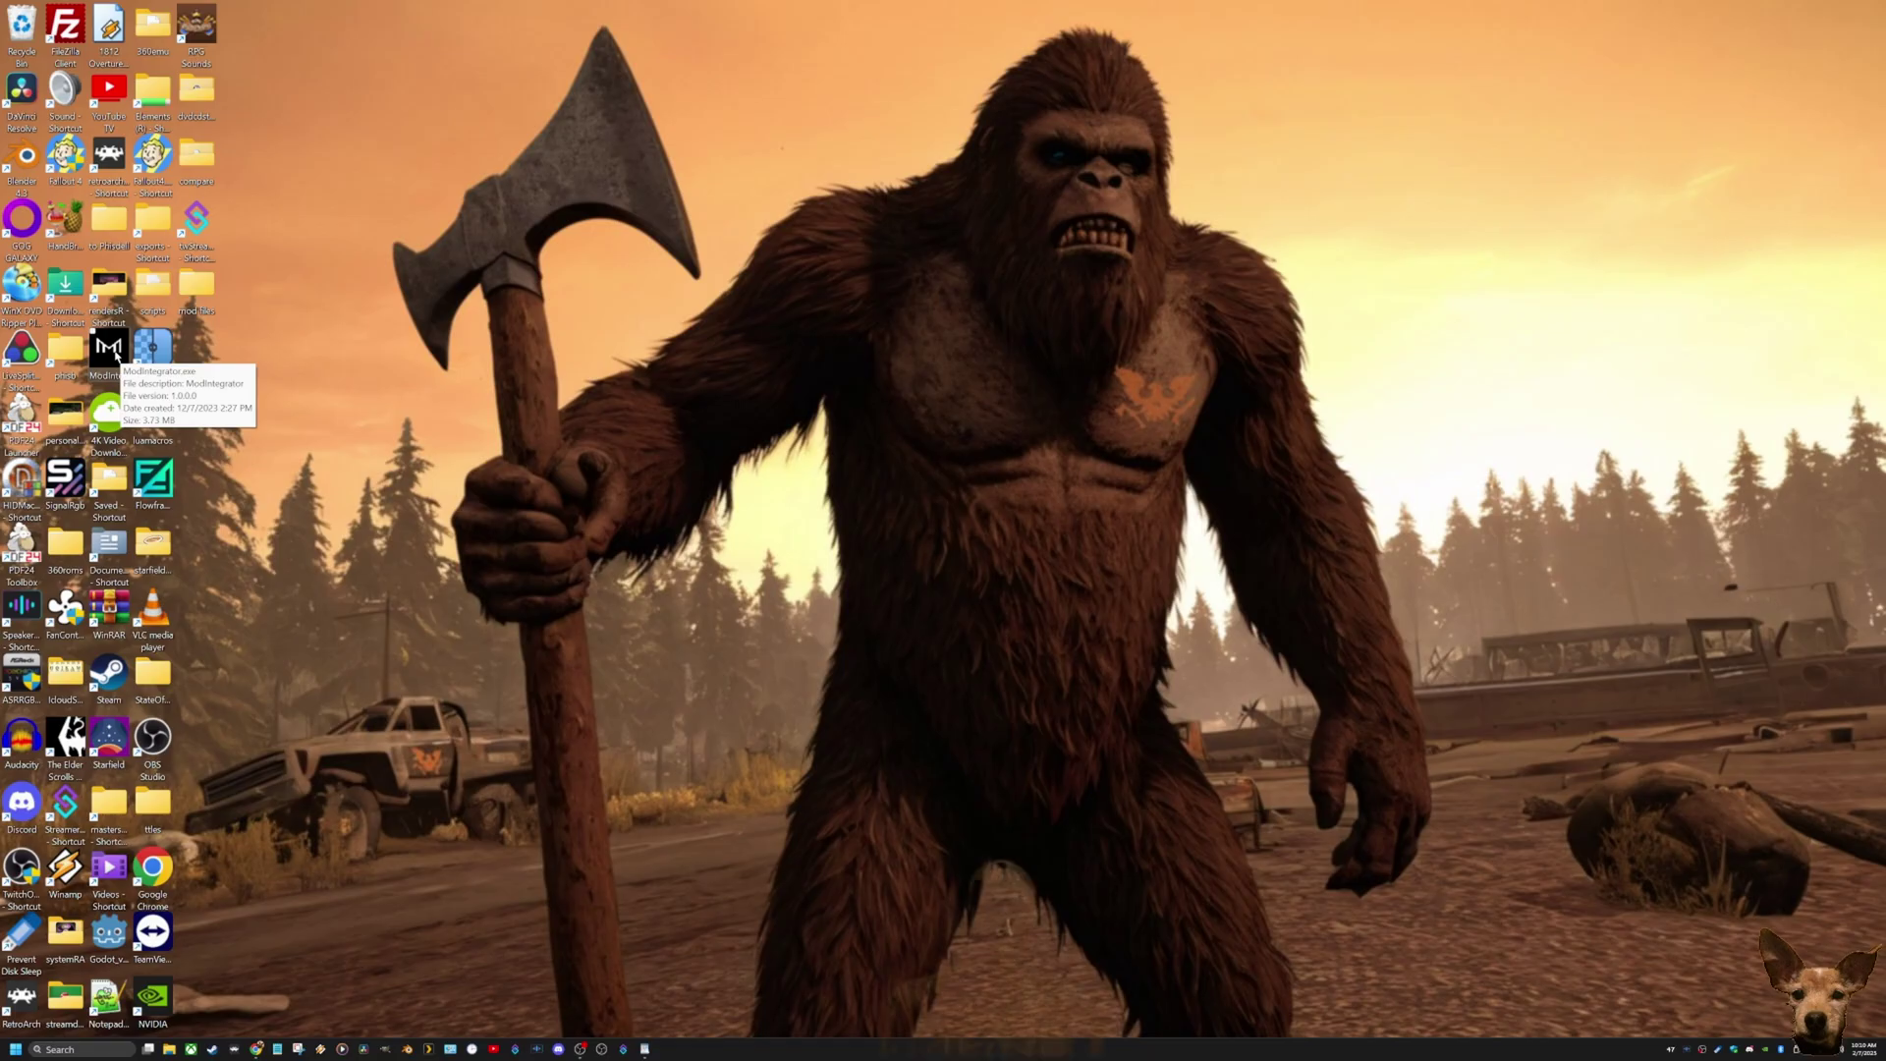
pyautogui.click(458, 768)
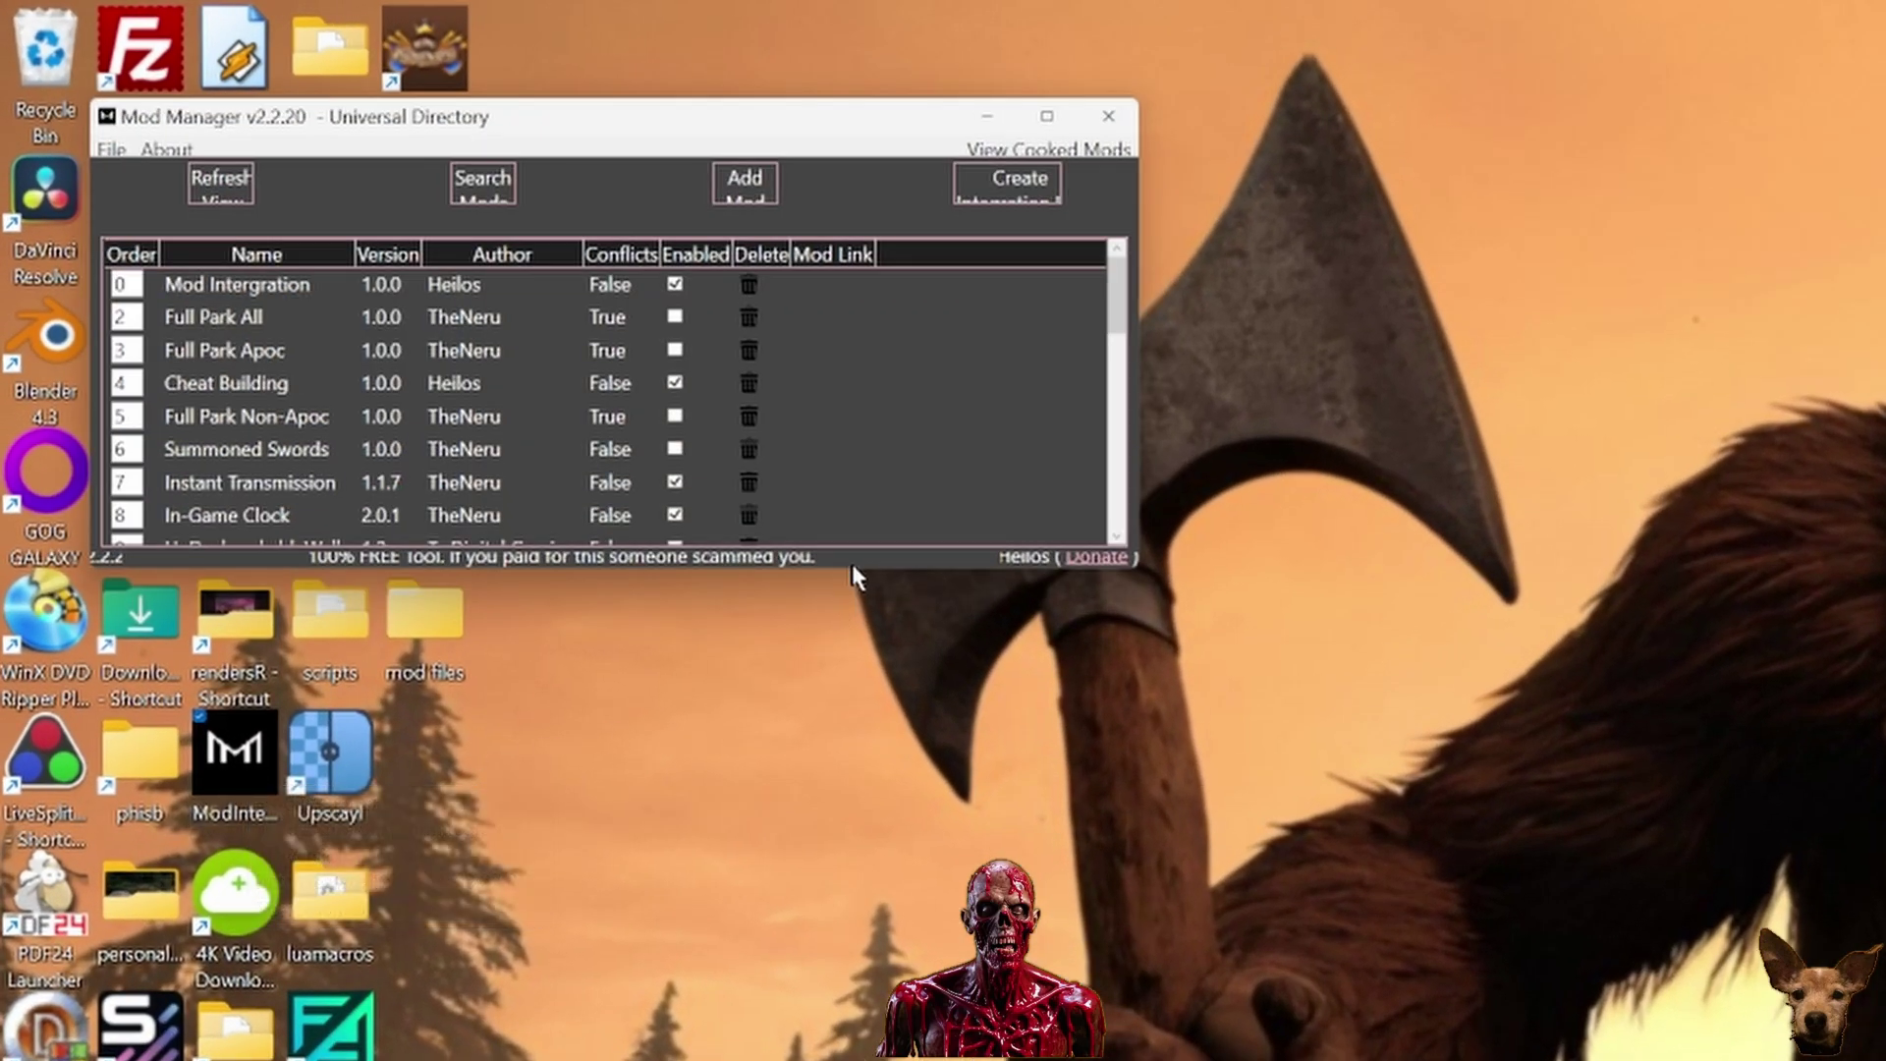
# Stretch the Mod Manager window to the screen bottom to list more mods
pyautogui.moveTo(851, 565); pyautogui.dragTo(852, 1059)
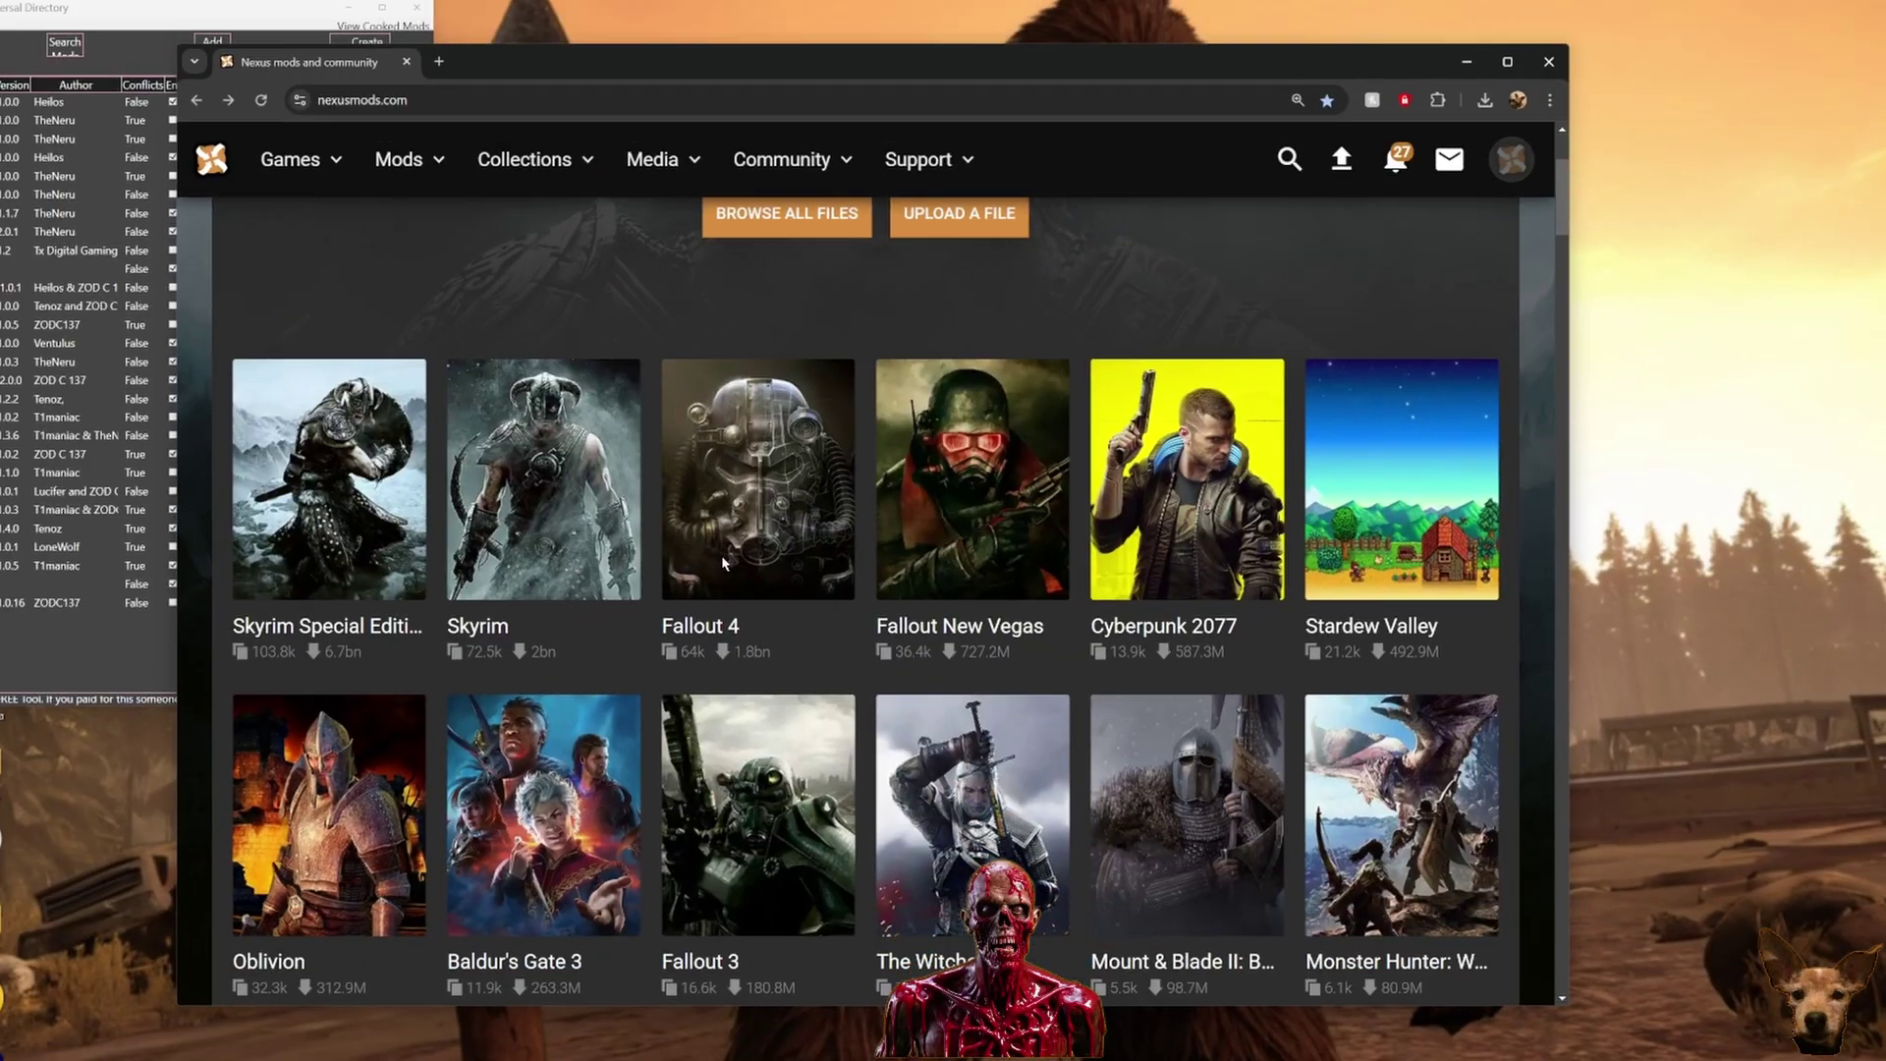
pyautogui.scroll(-5, 724, 563)
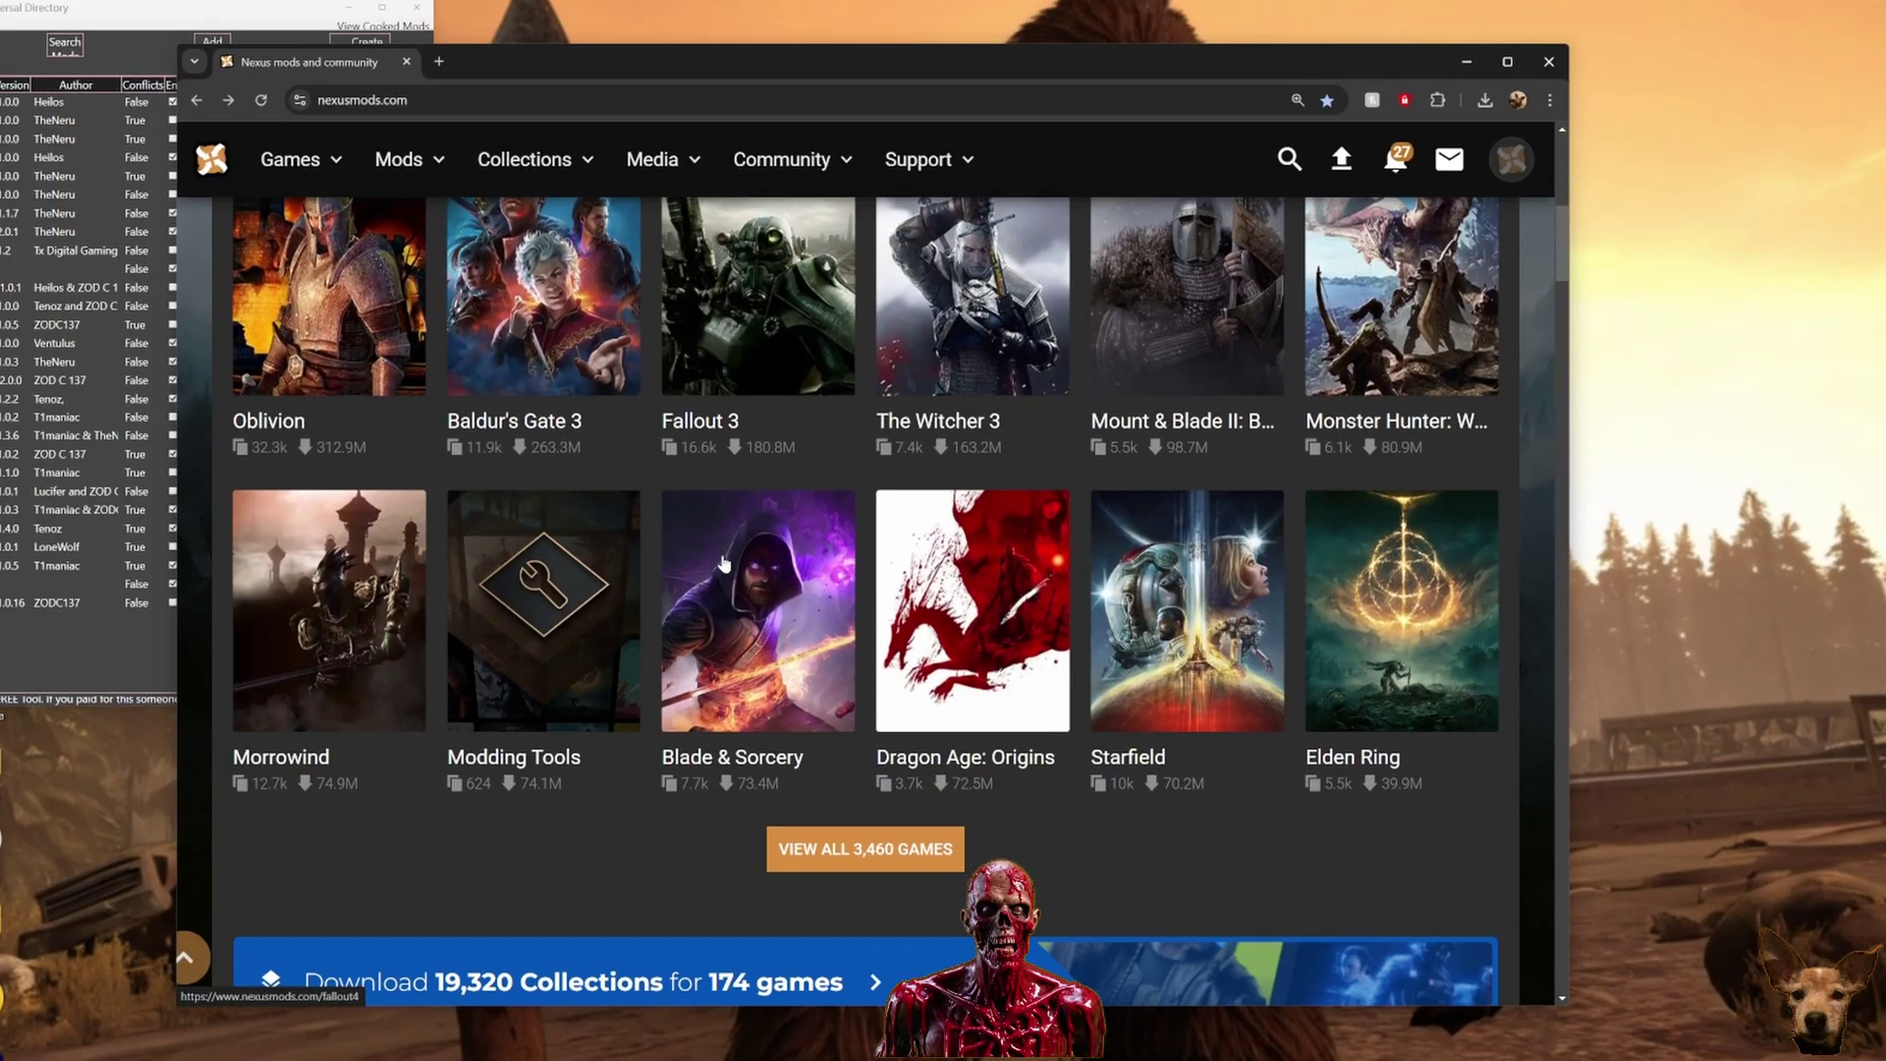
# Filter Nexus Mods' full games list by 'state of' and open State of Decay 2
pyautogui.scroll(-2, 724, 563)
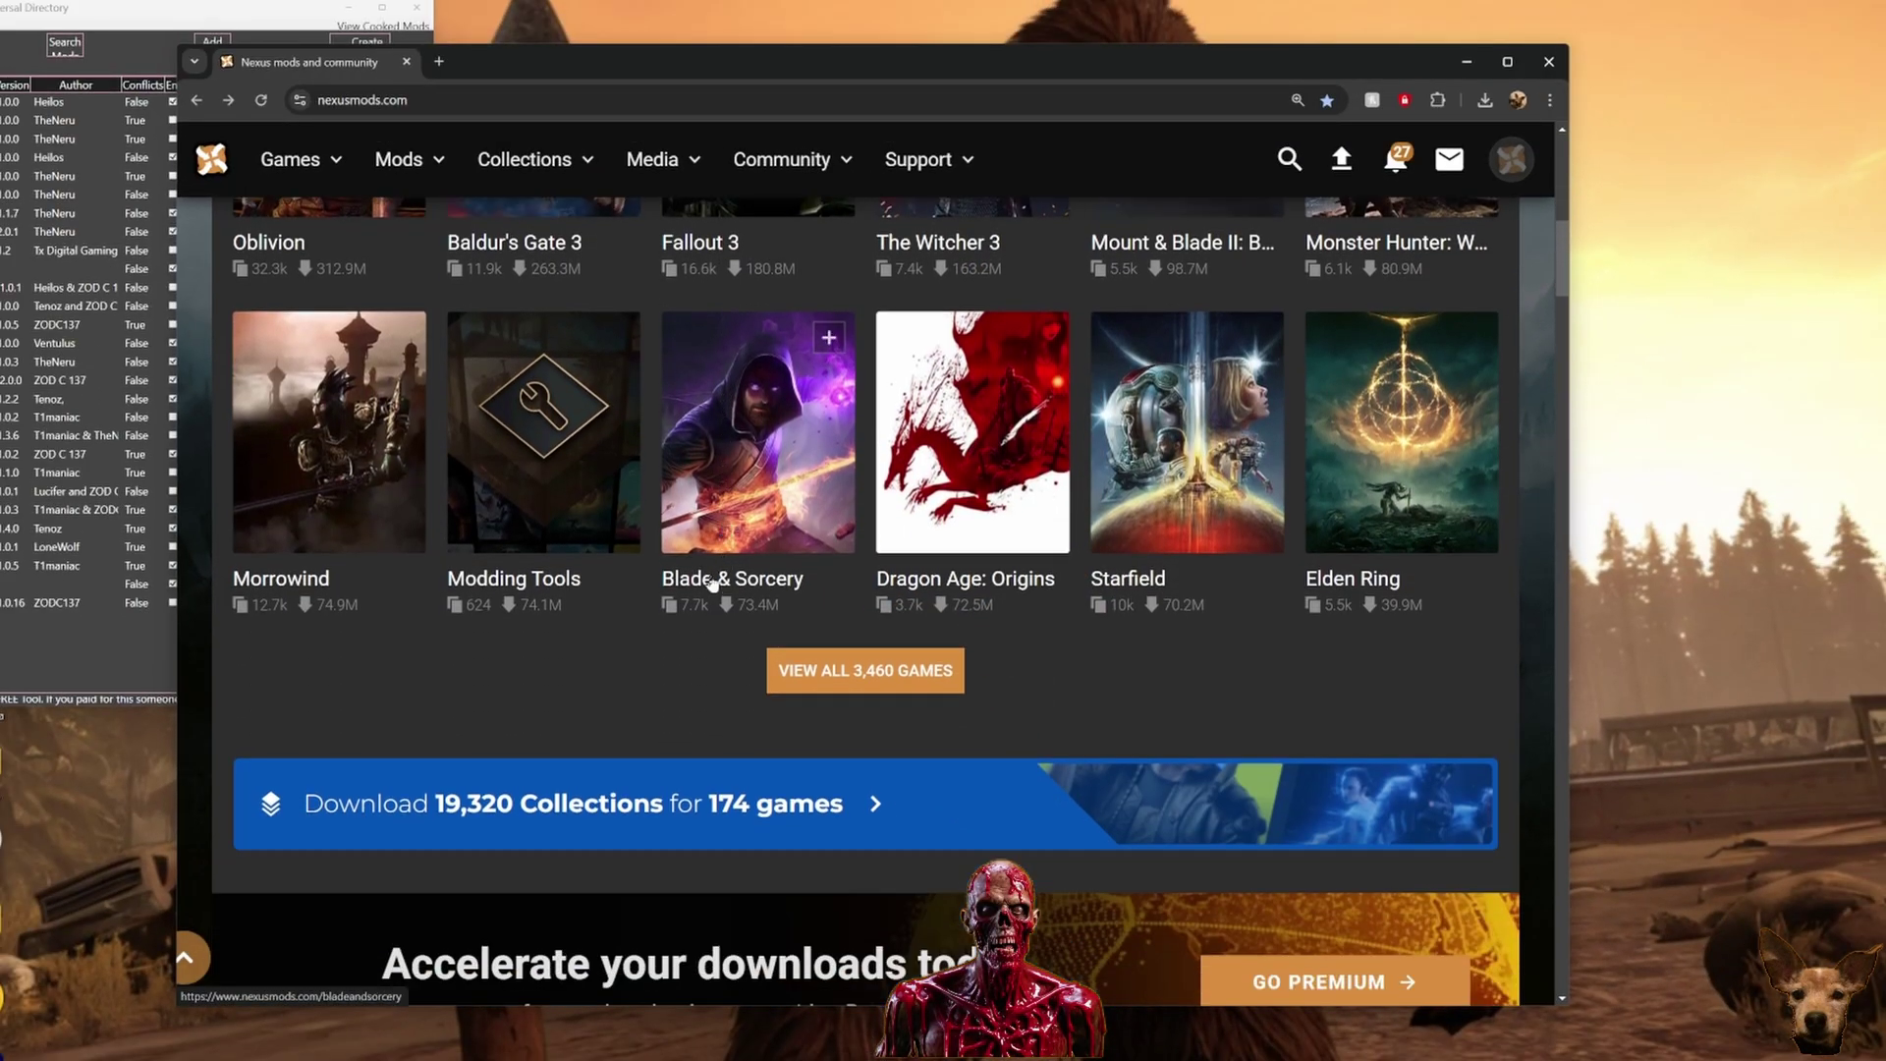
pyautogui.click(893, 676)
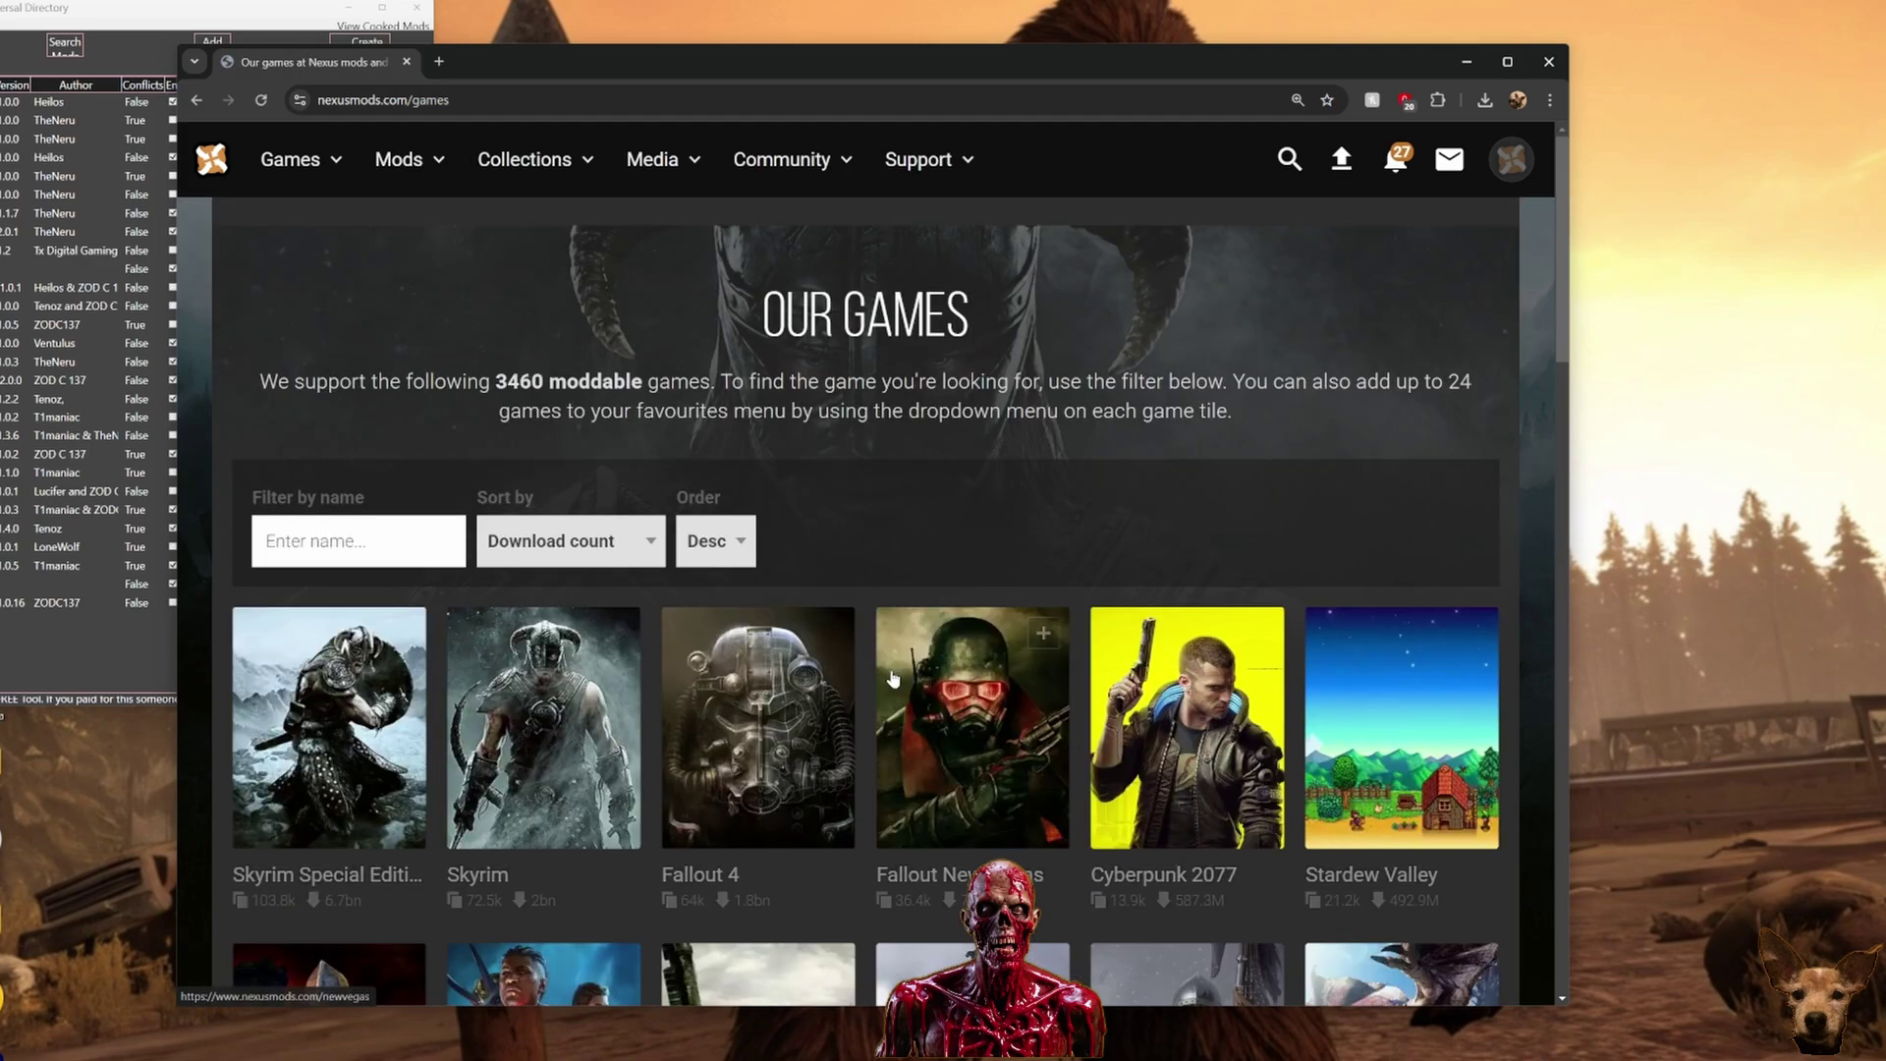
pyautogui.click(409, 549)
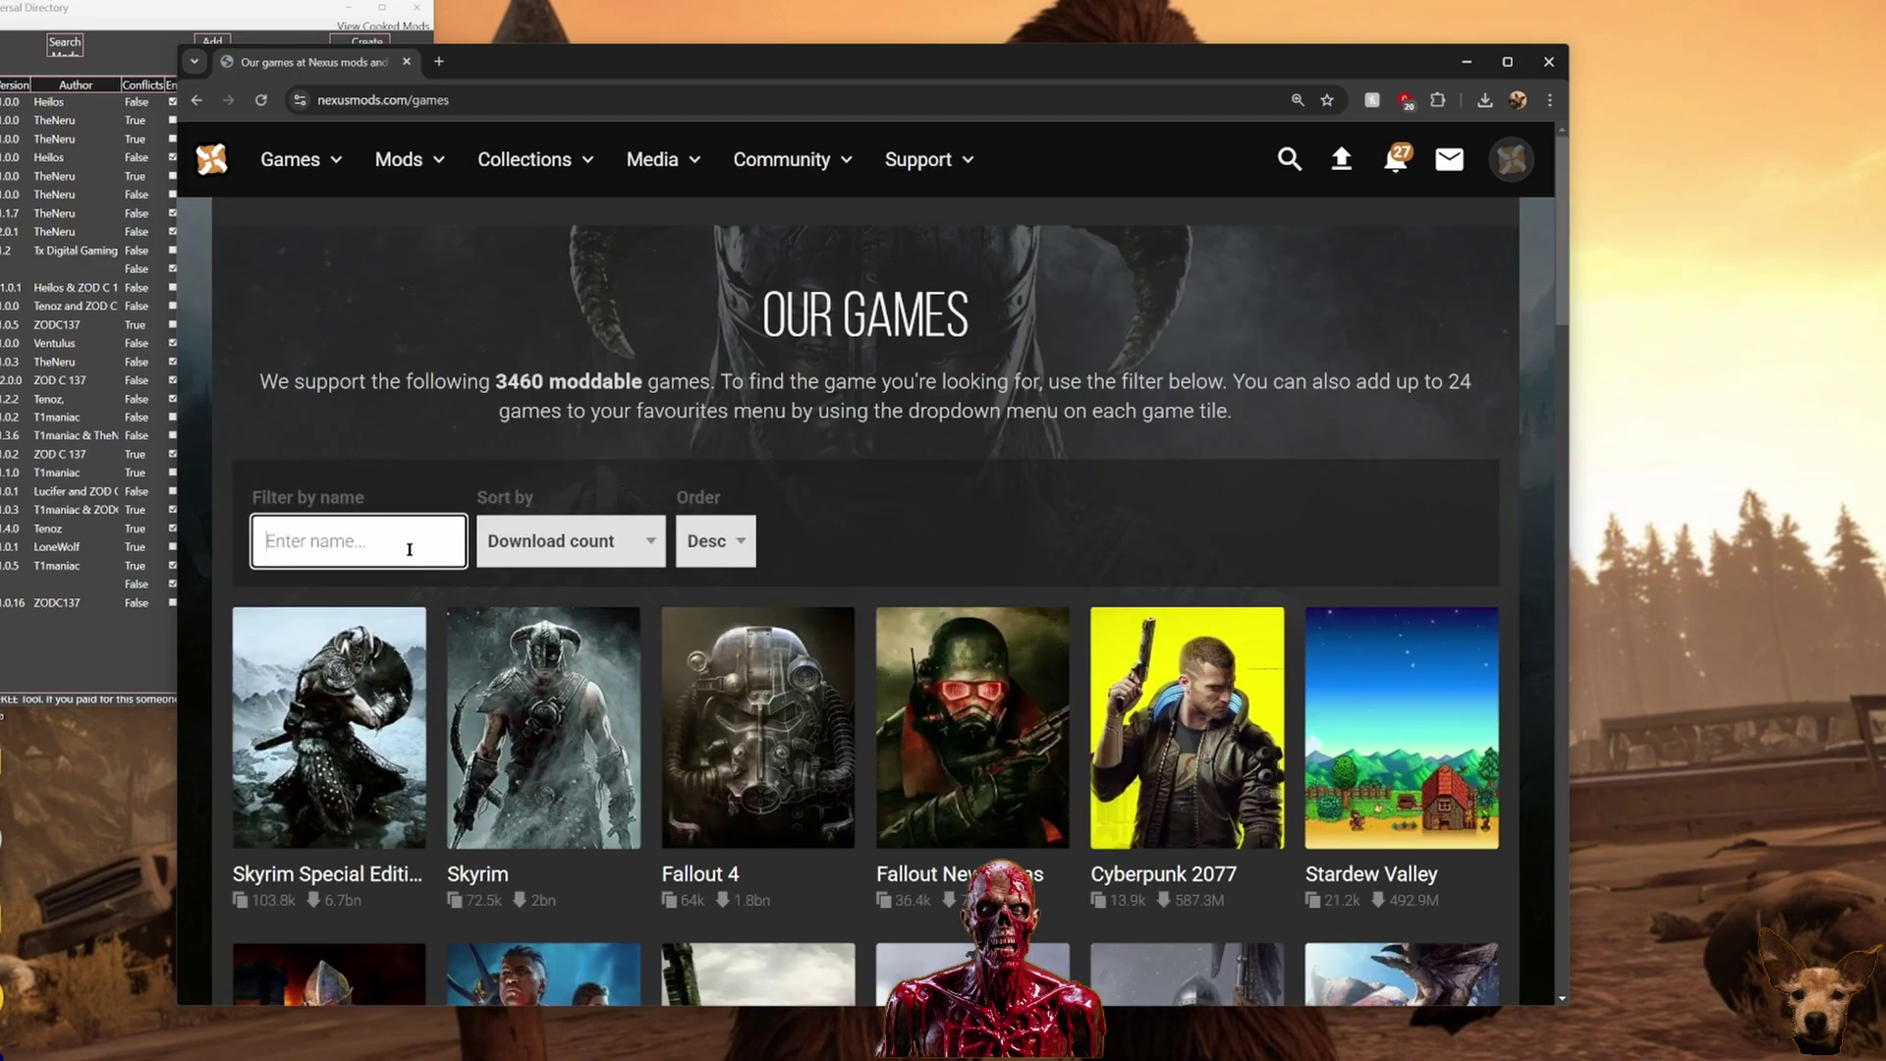
pyautogui.write('state of')
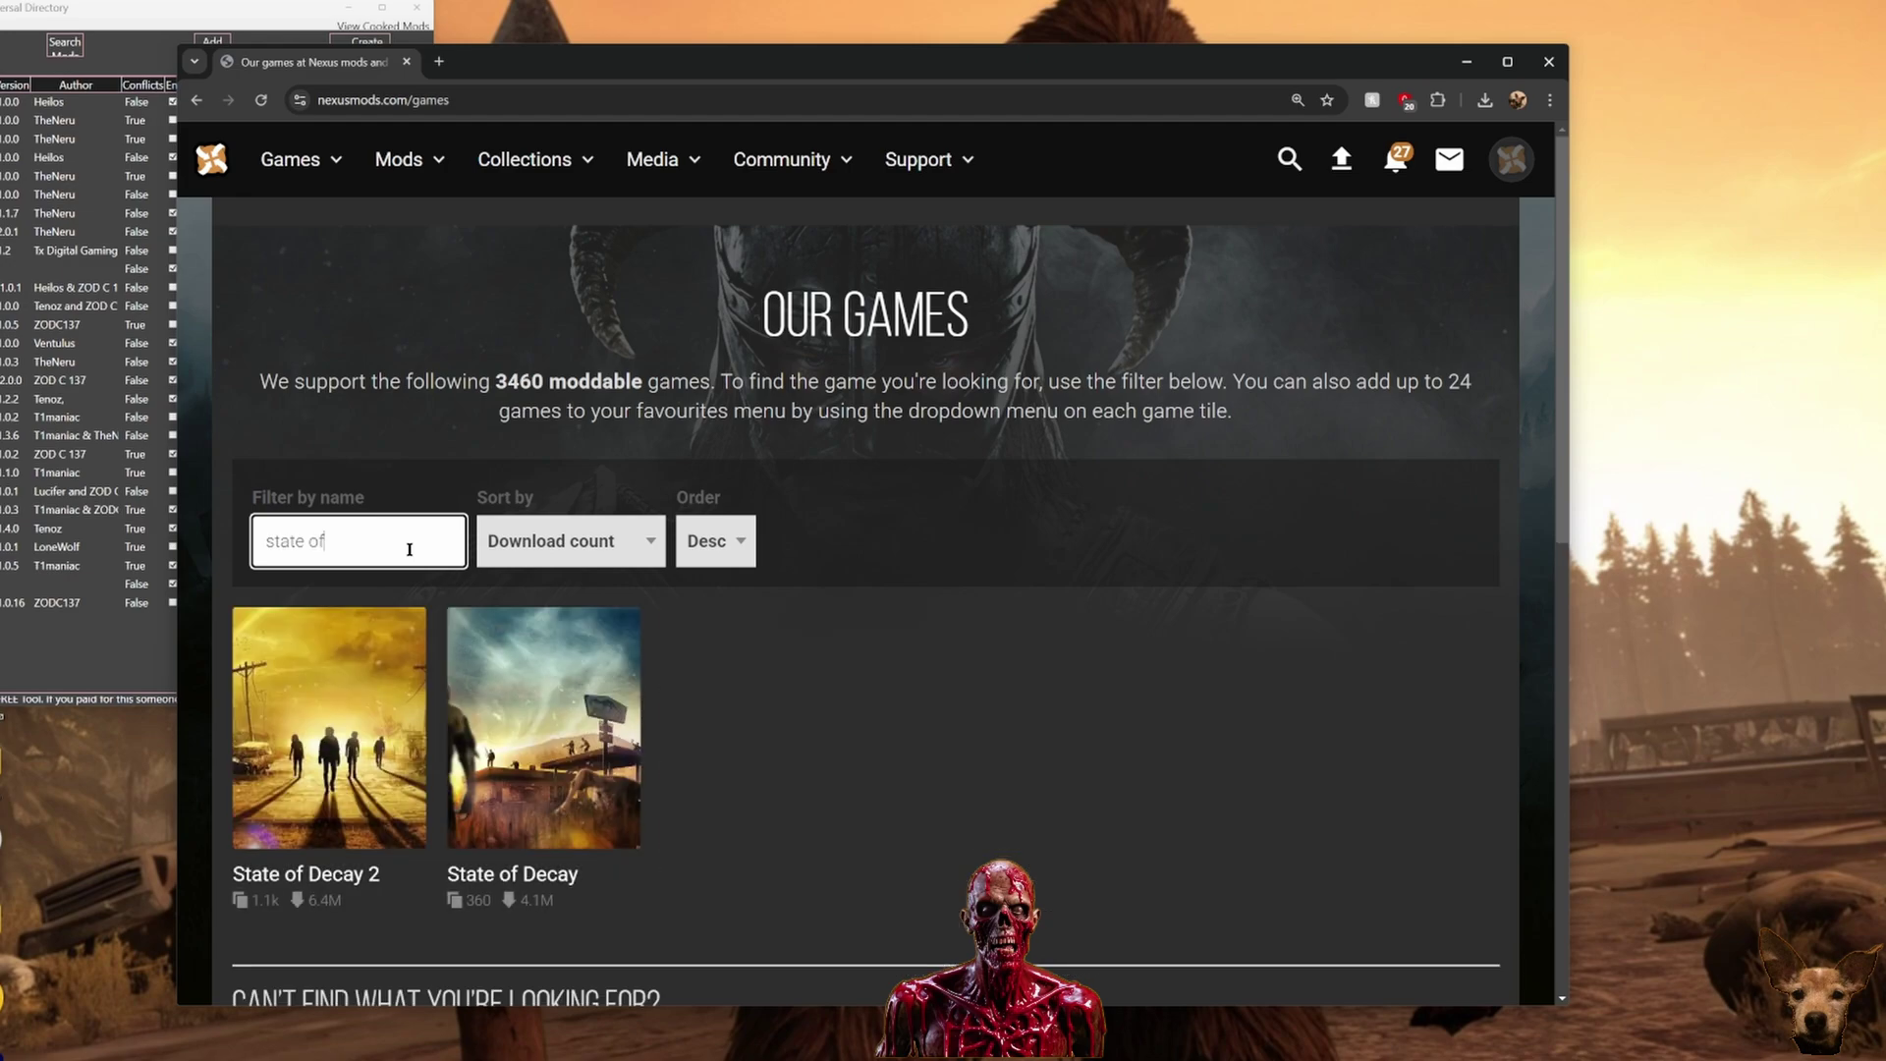
pyautogui.click(305, 775)
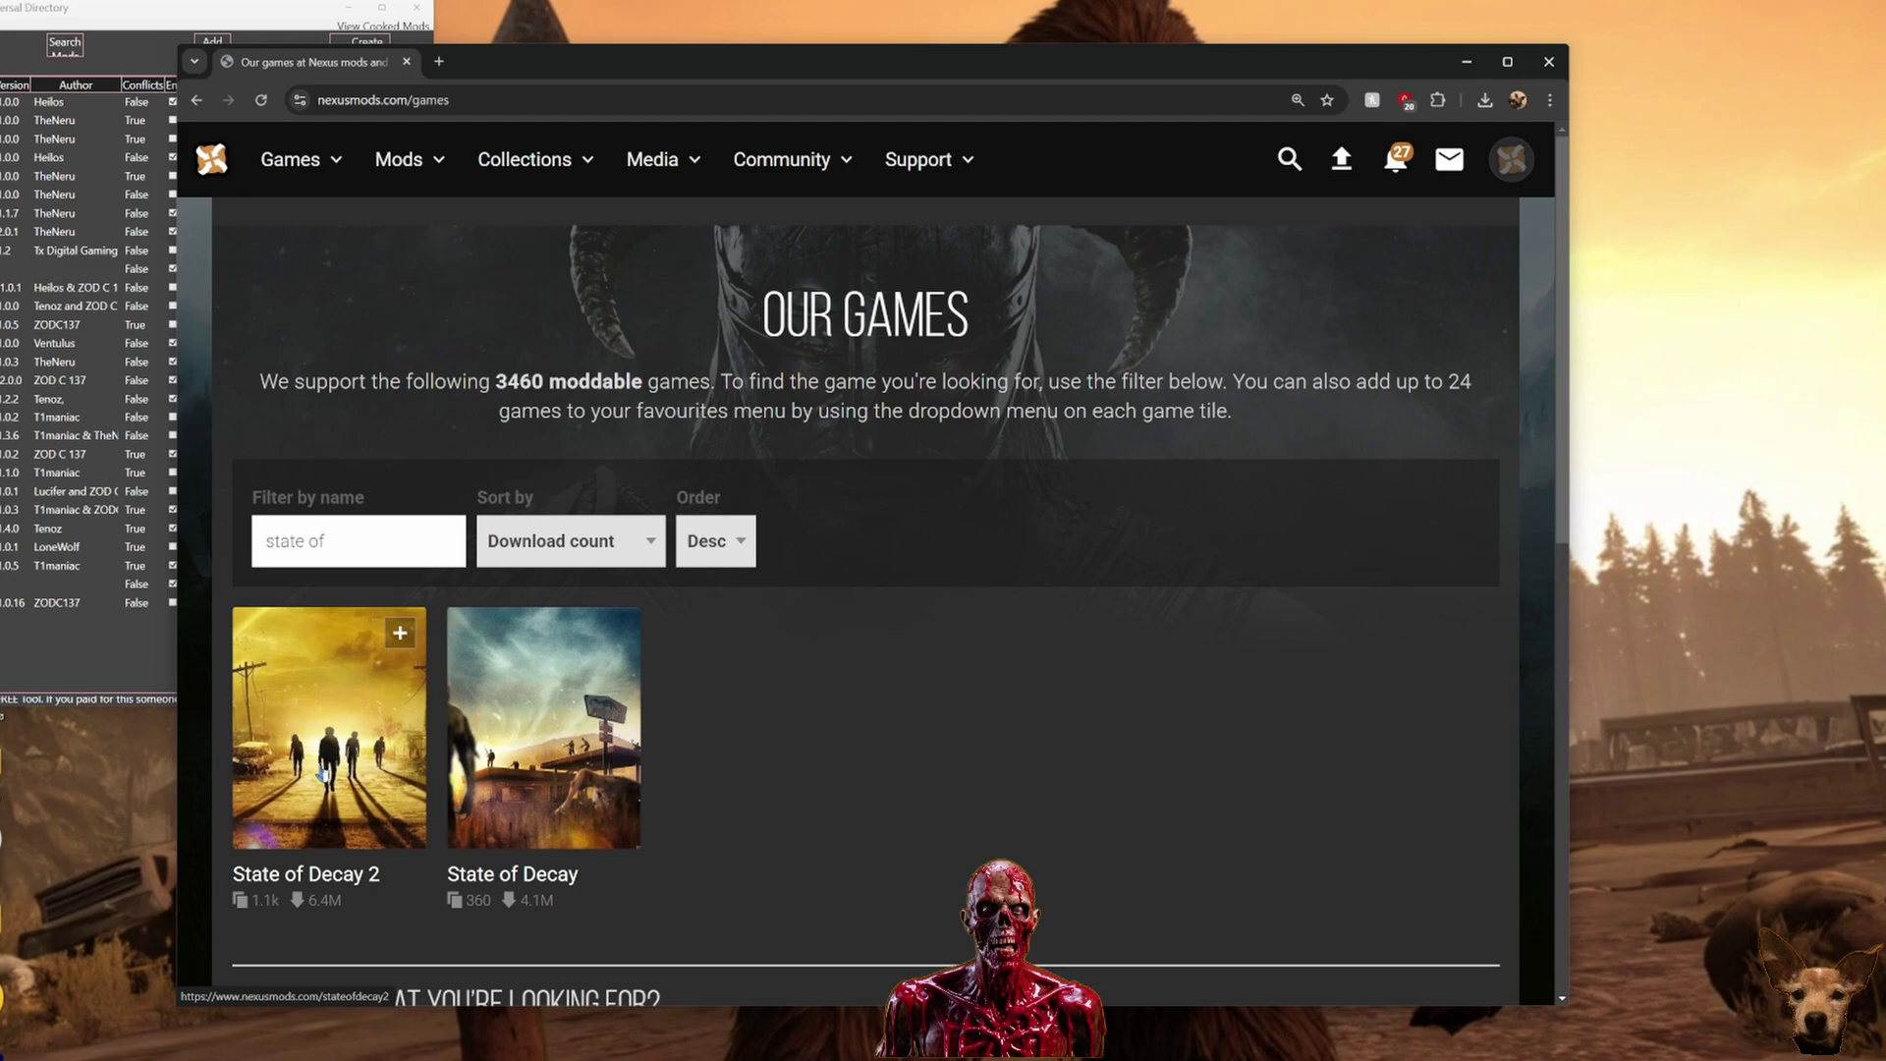
pyautogui.click(322, 776)
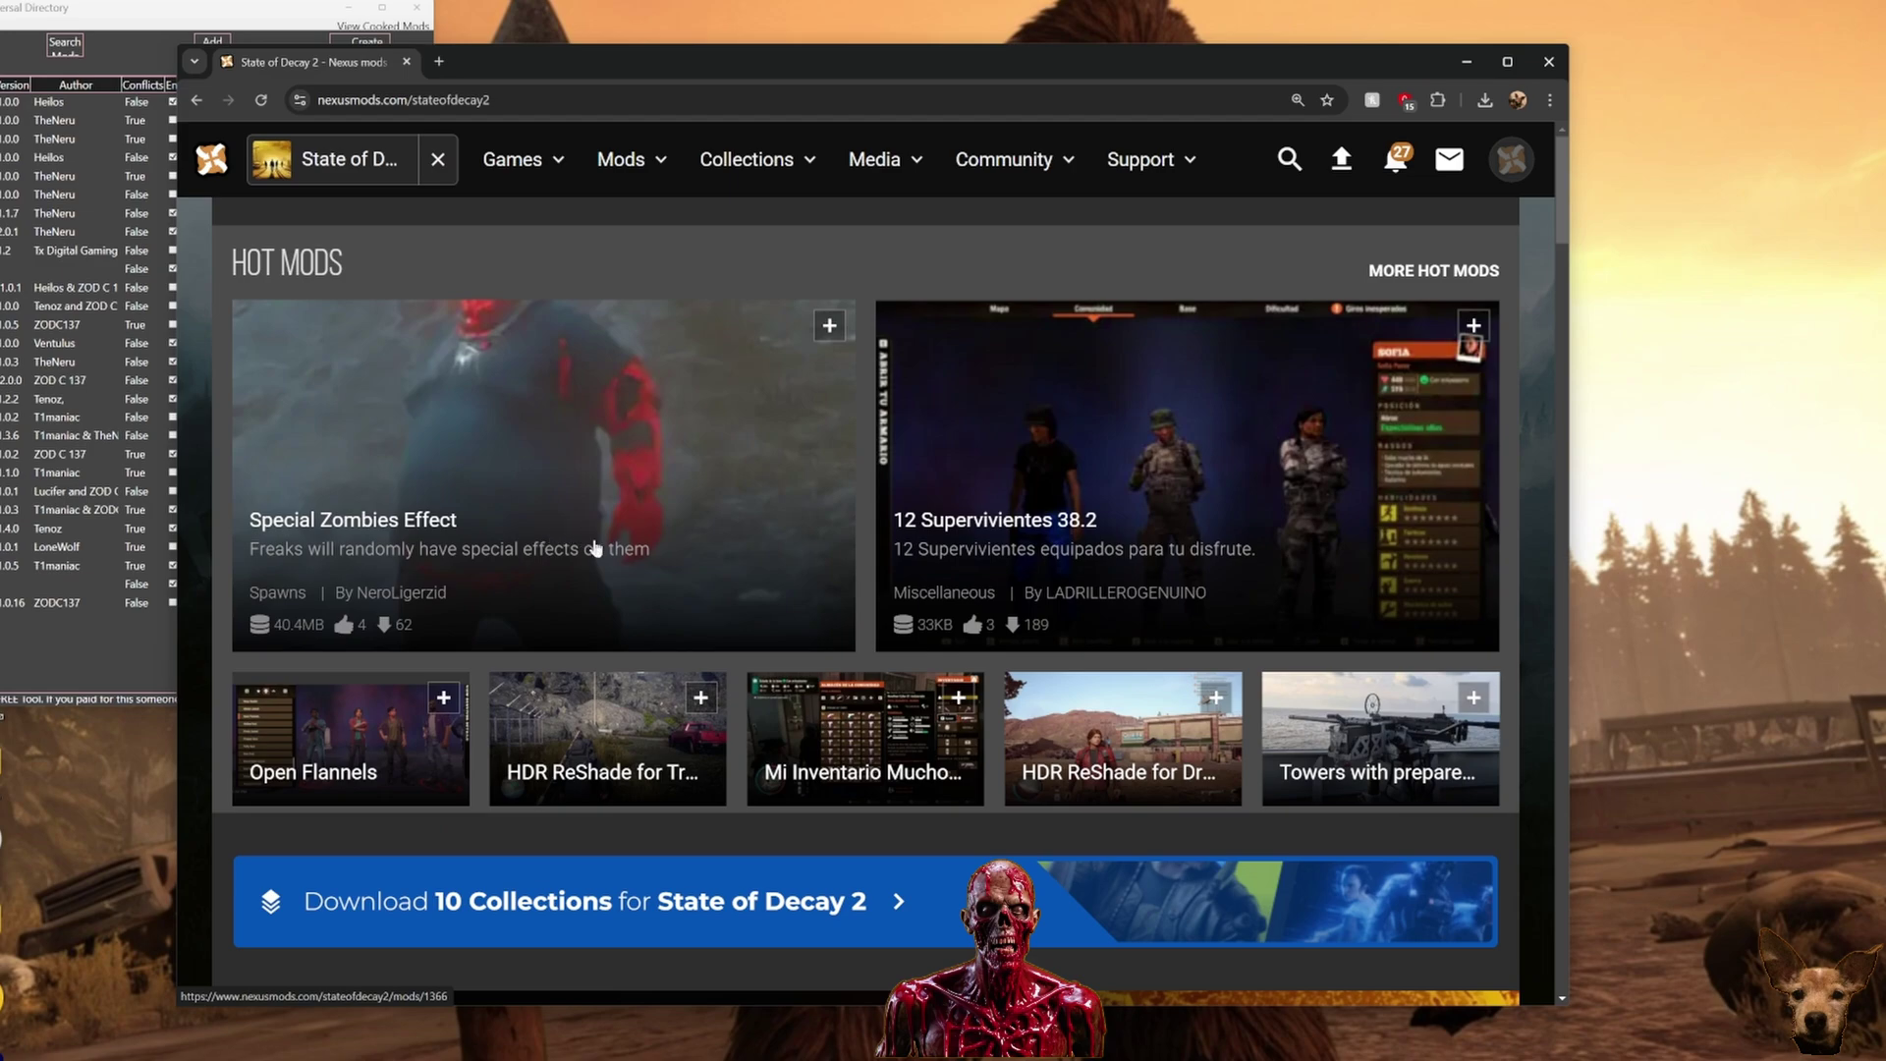
# Browse State of Decay 2's latest mods and open the No Water Drag page
pyautogui.scroll(-5, 285, 470)
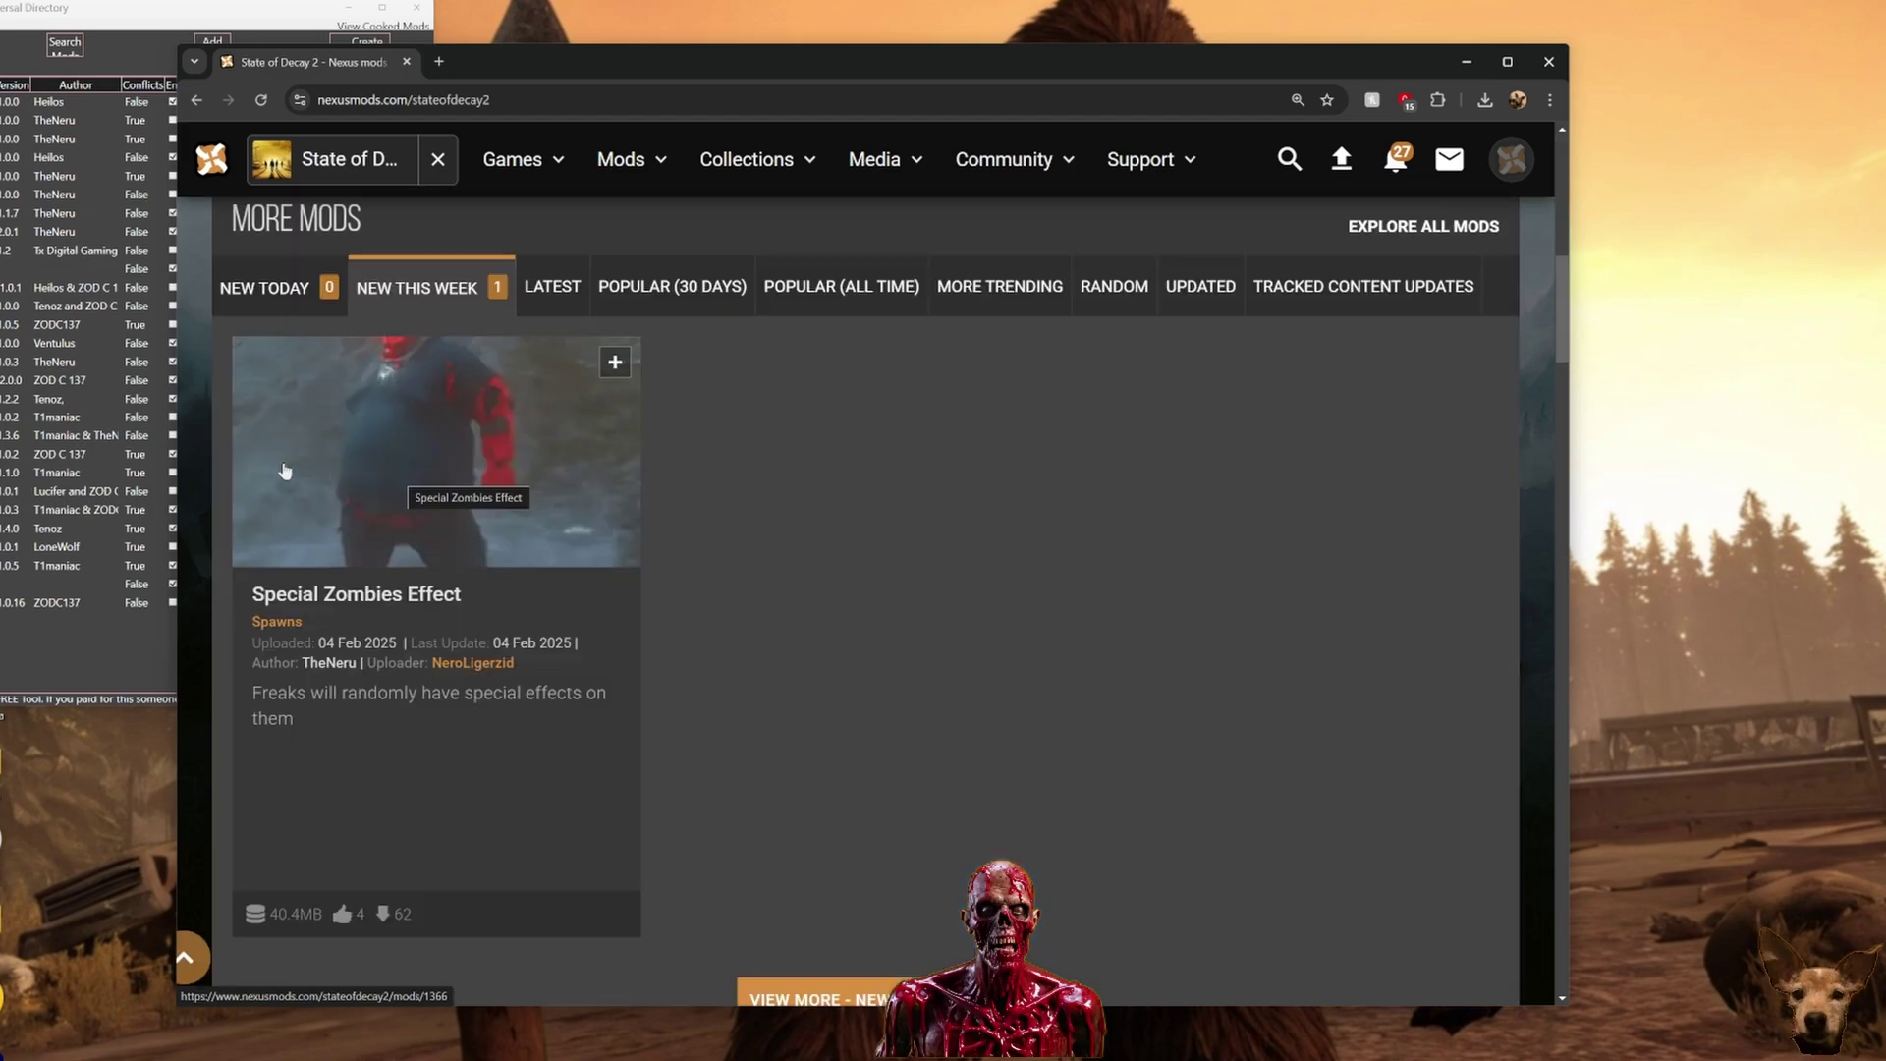
pyautogui.click(550, 290)
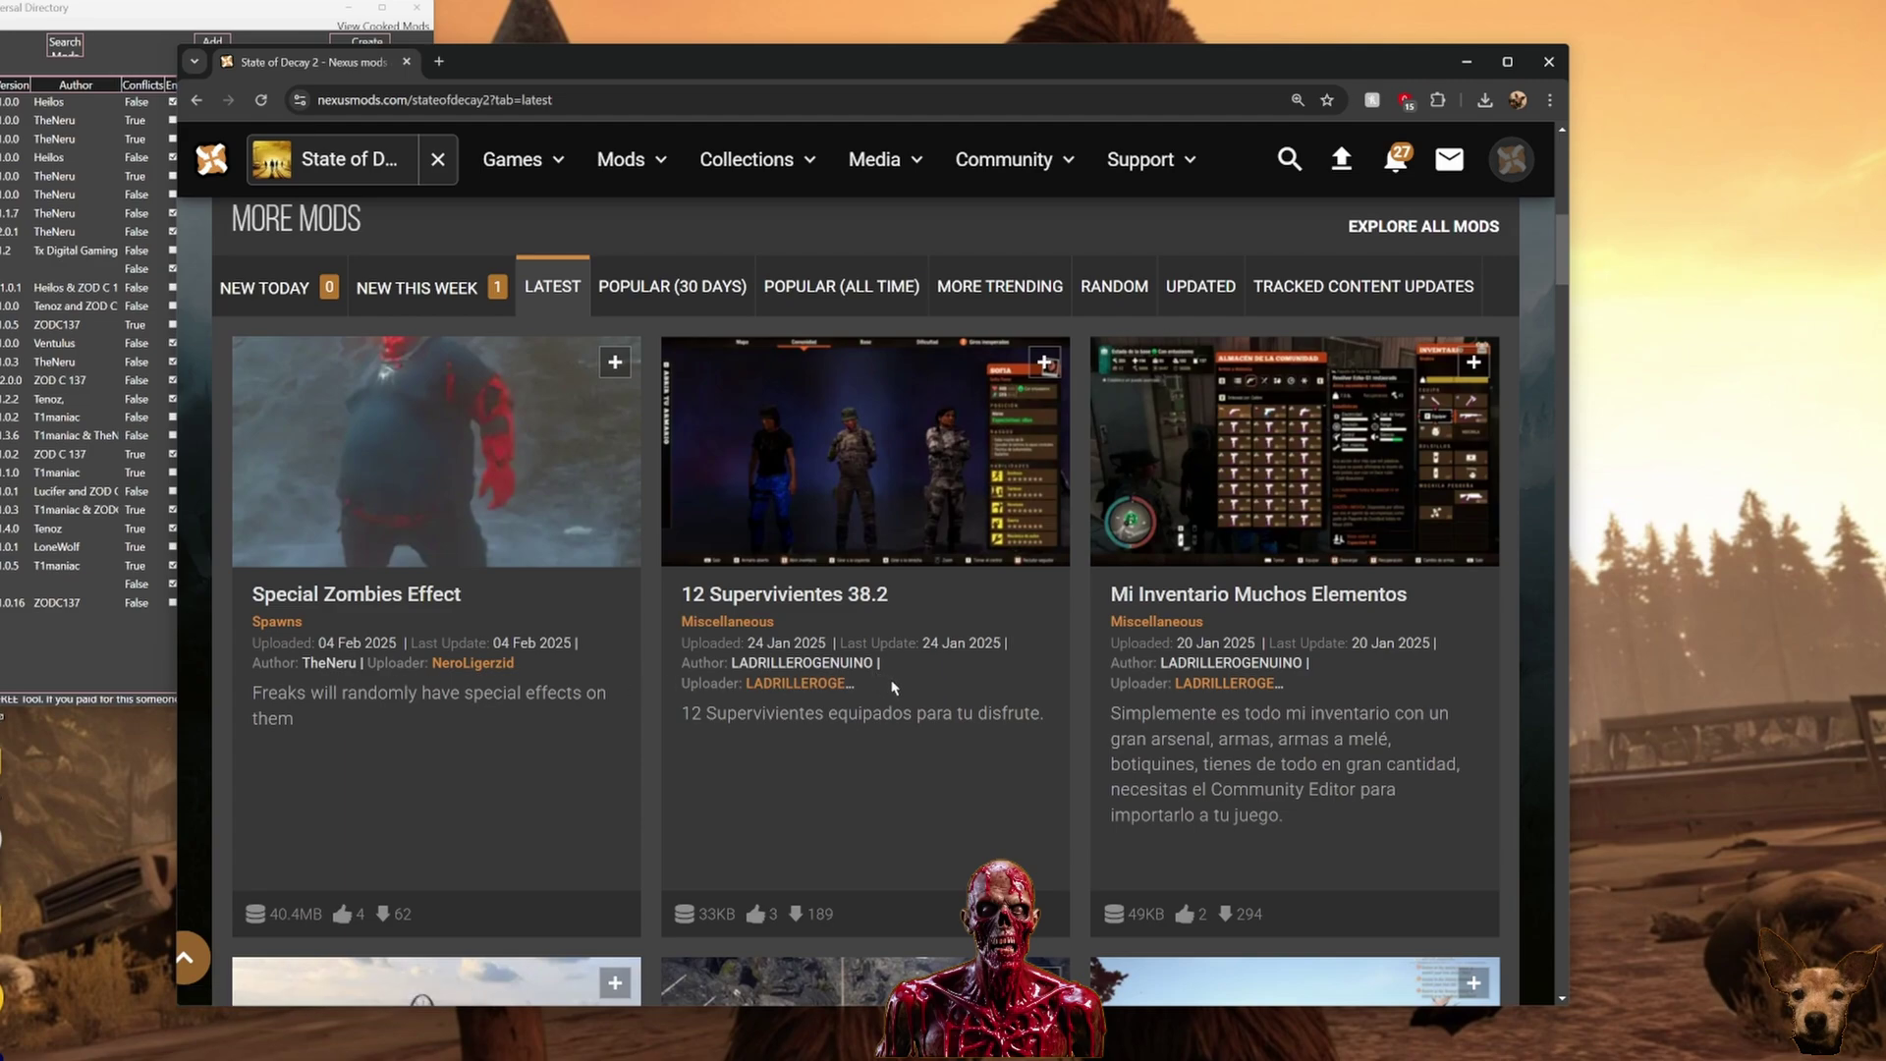
pyautogui.scroll(-15, 858, 746)
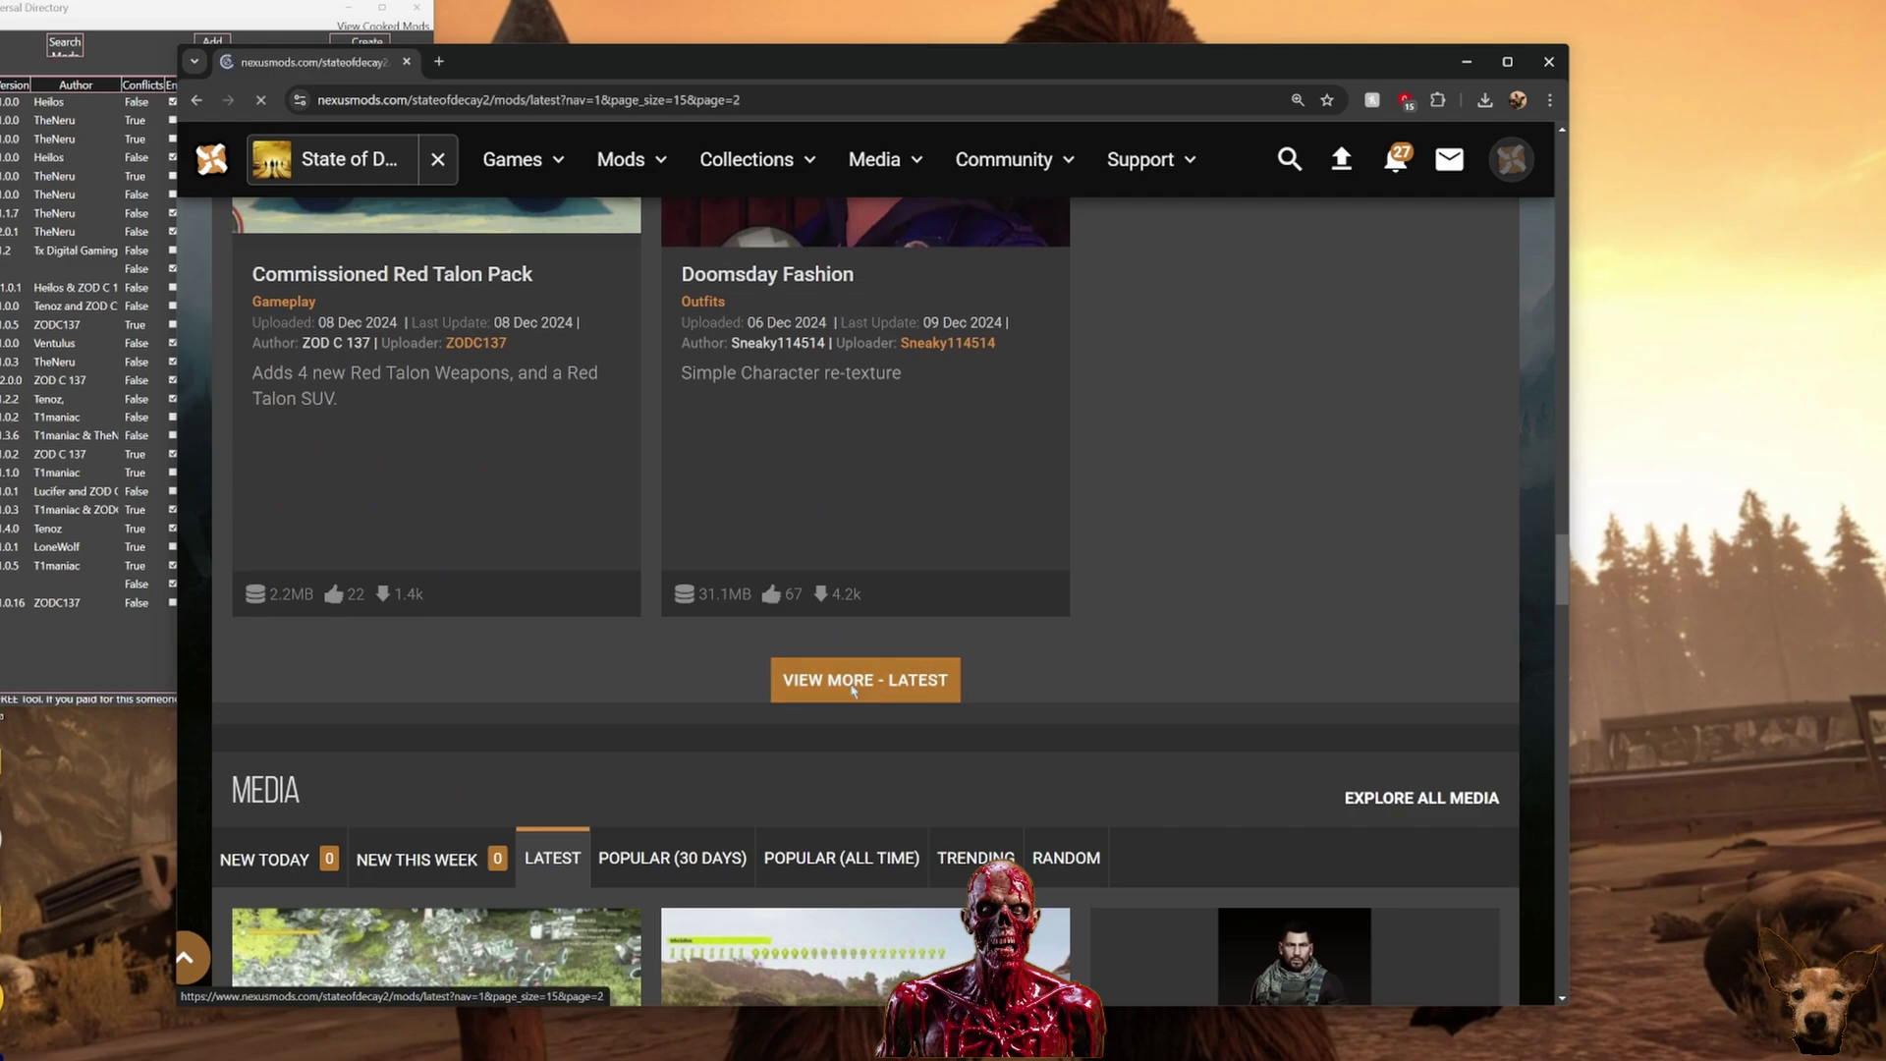
pyautogui.scroll(-10, 859, 743)
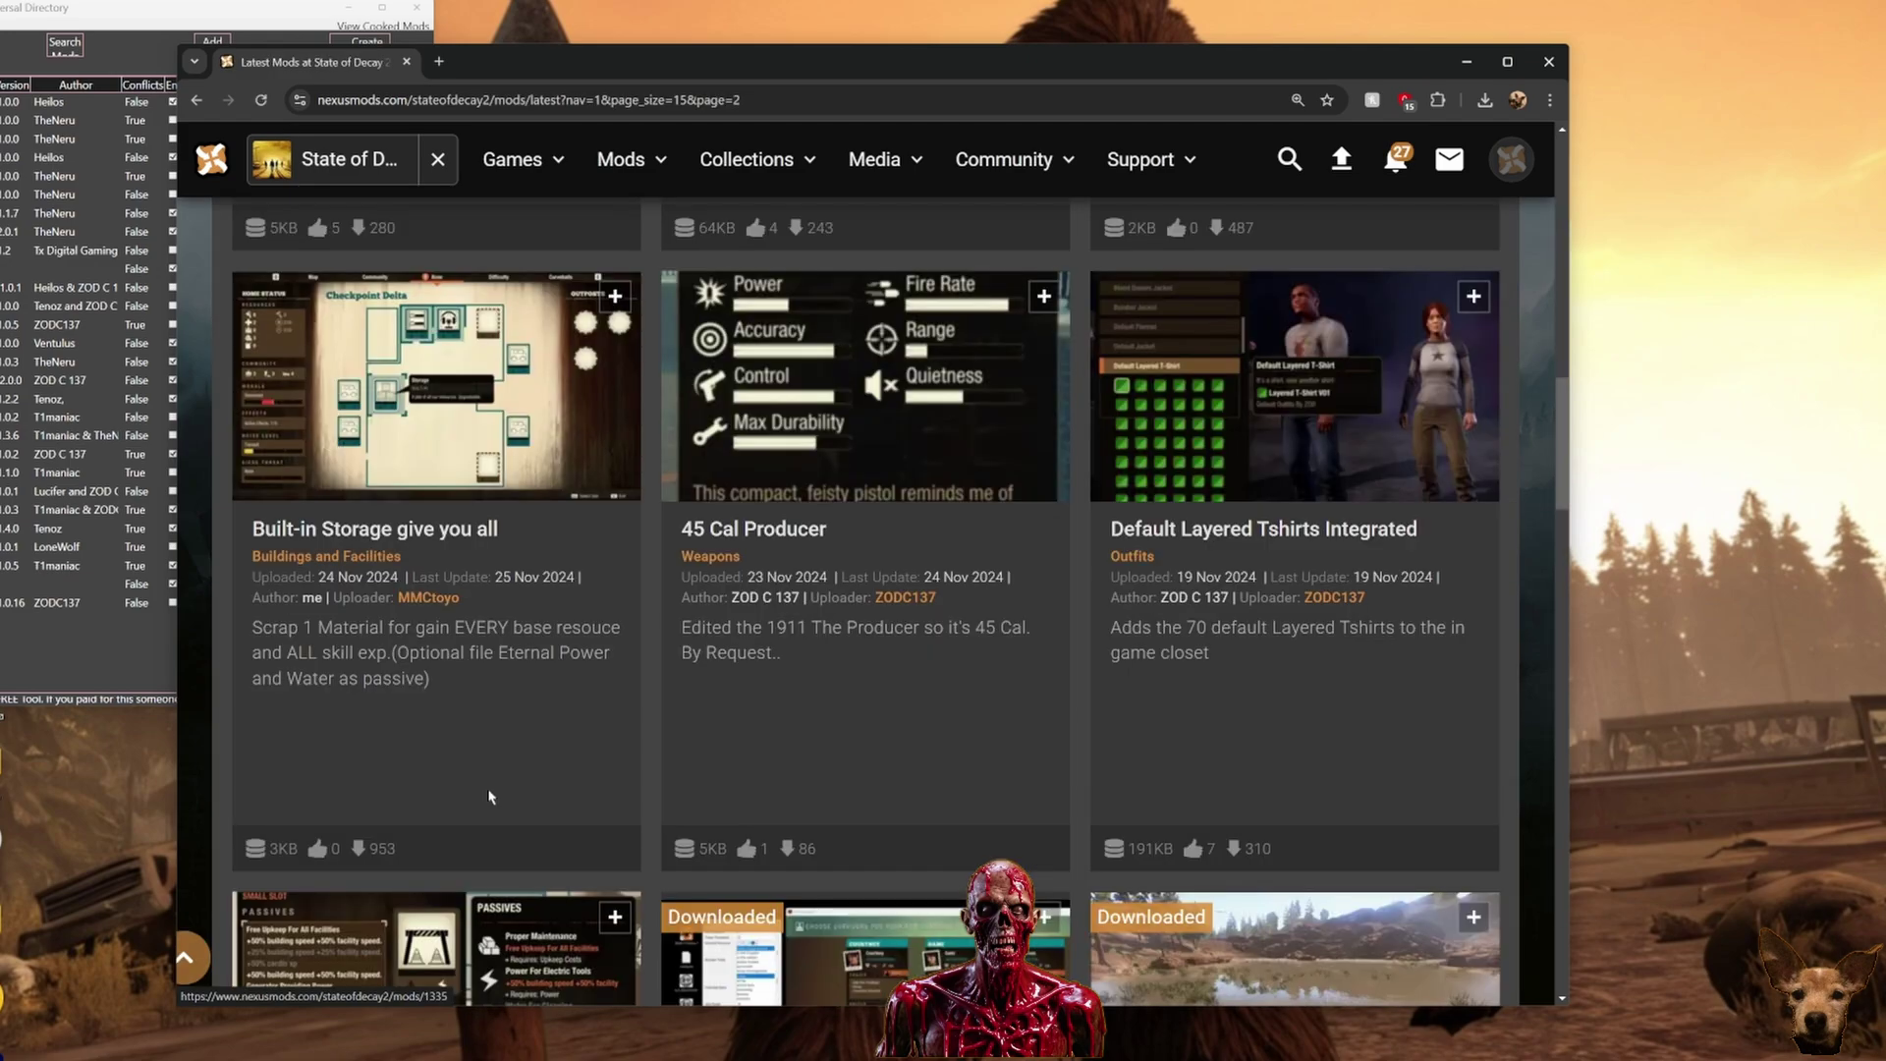
pyautogui.scroll(-3, 484, 787)
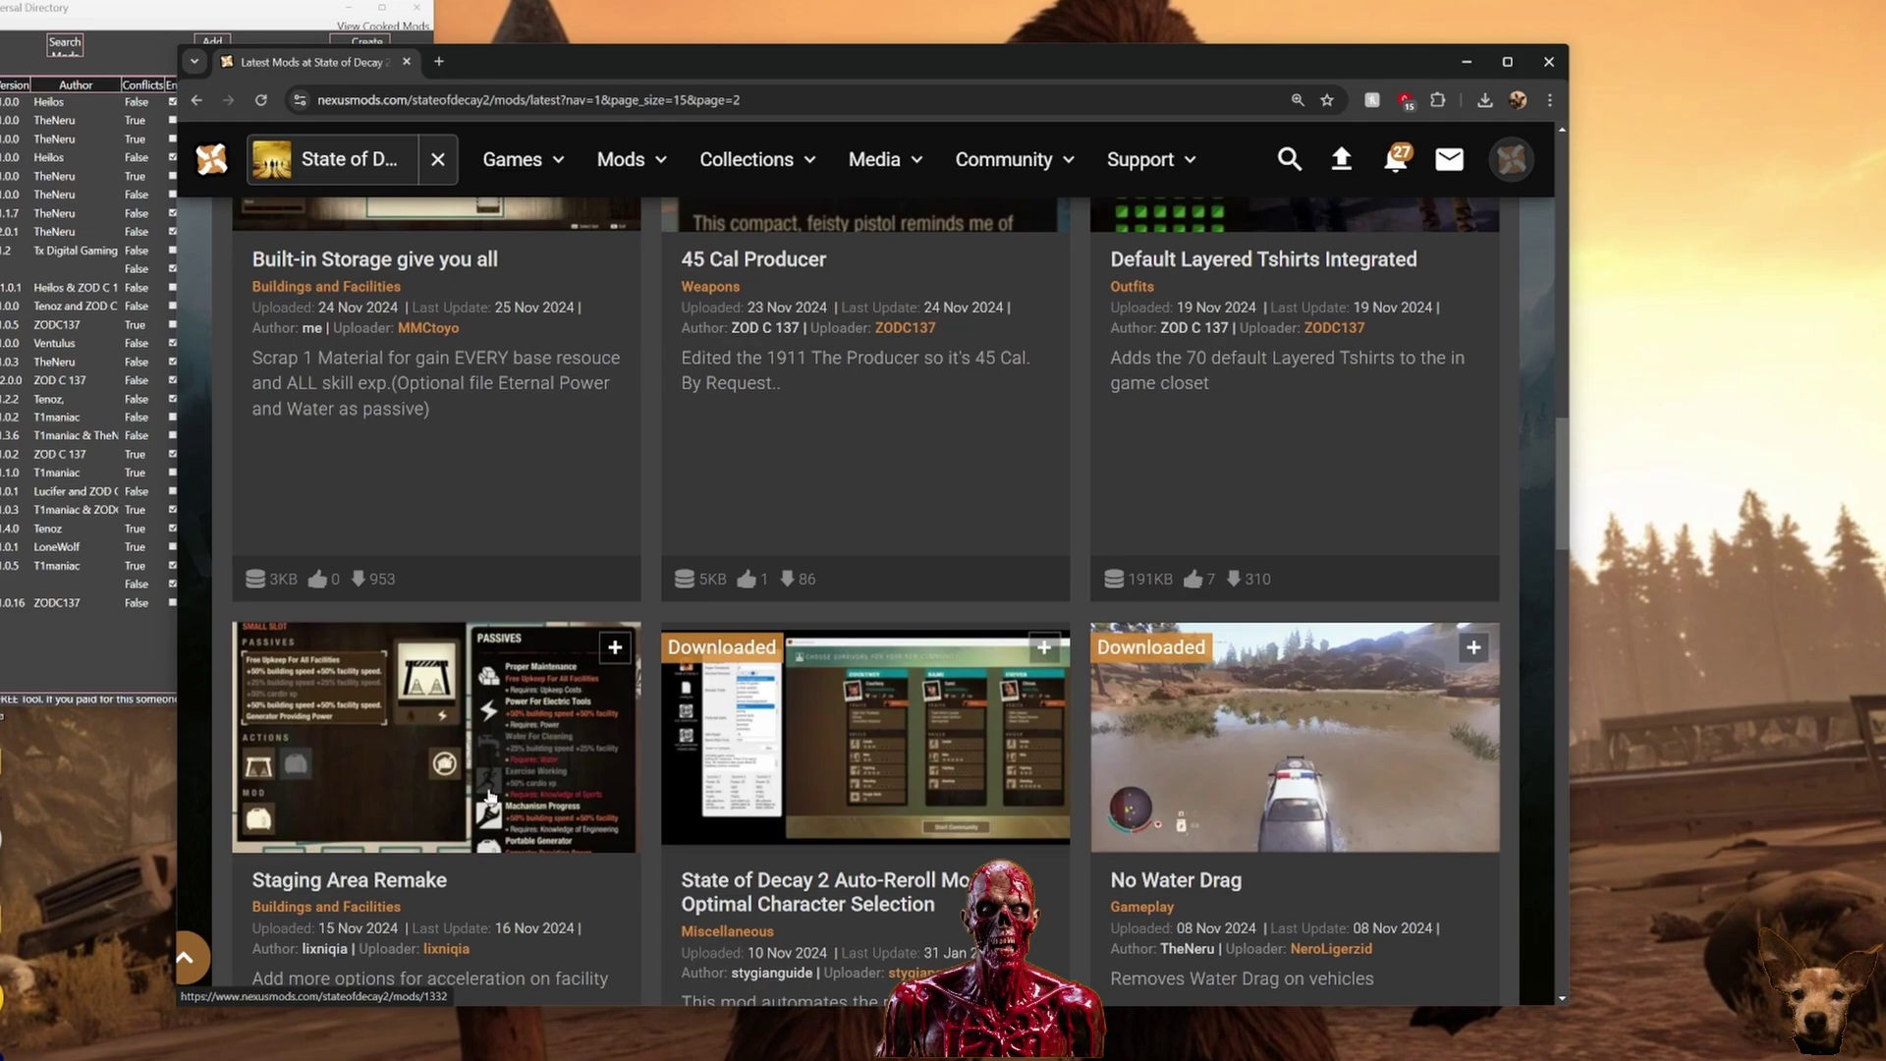
pyautogui.scroll(-2, 489, 796)
pyautogui.scroll(-2, 491, 795)
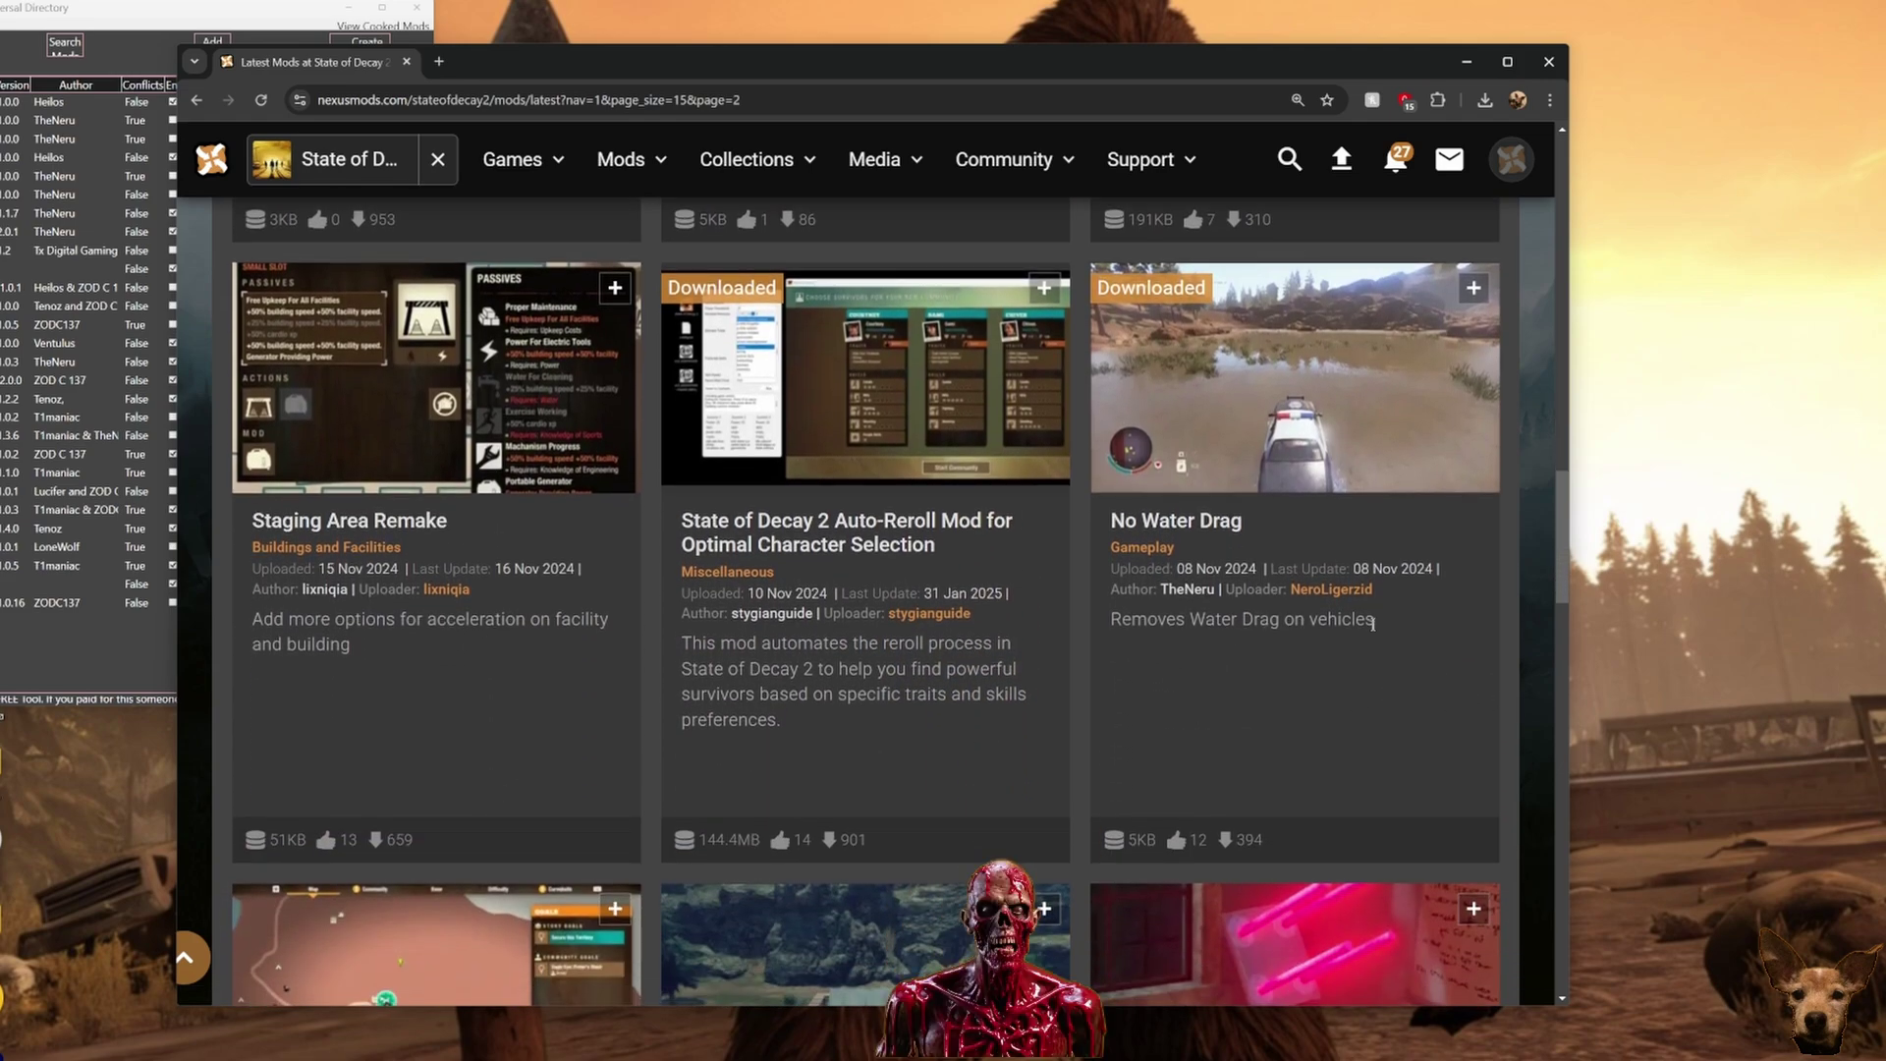
pyautogui.click(1309, 388)
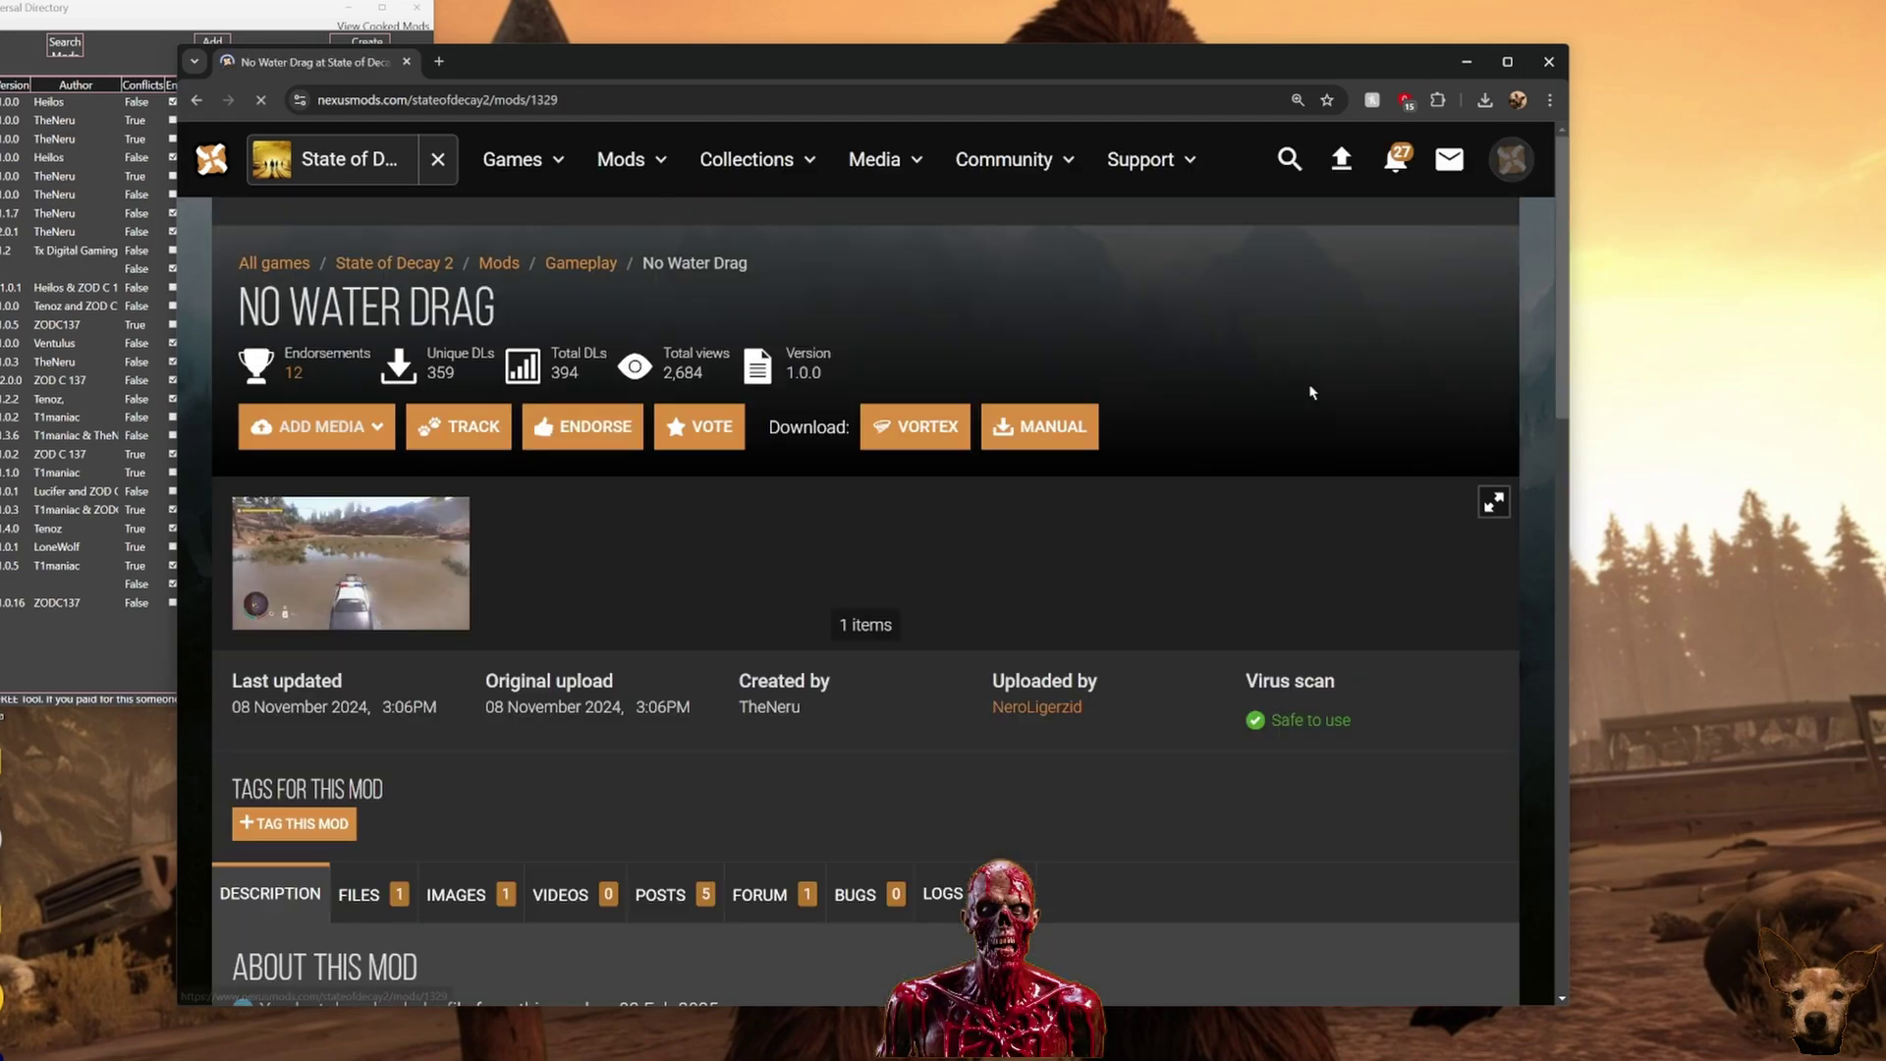
# Download the No Water Drag main file zip through Manual then Slow Download
pyautogui.scroll(-5, 759, 781)
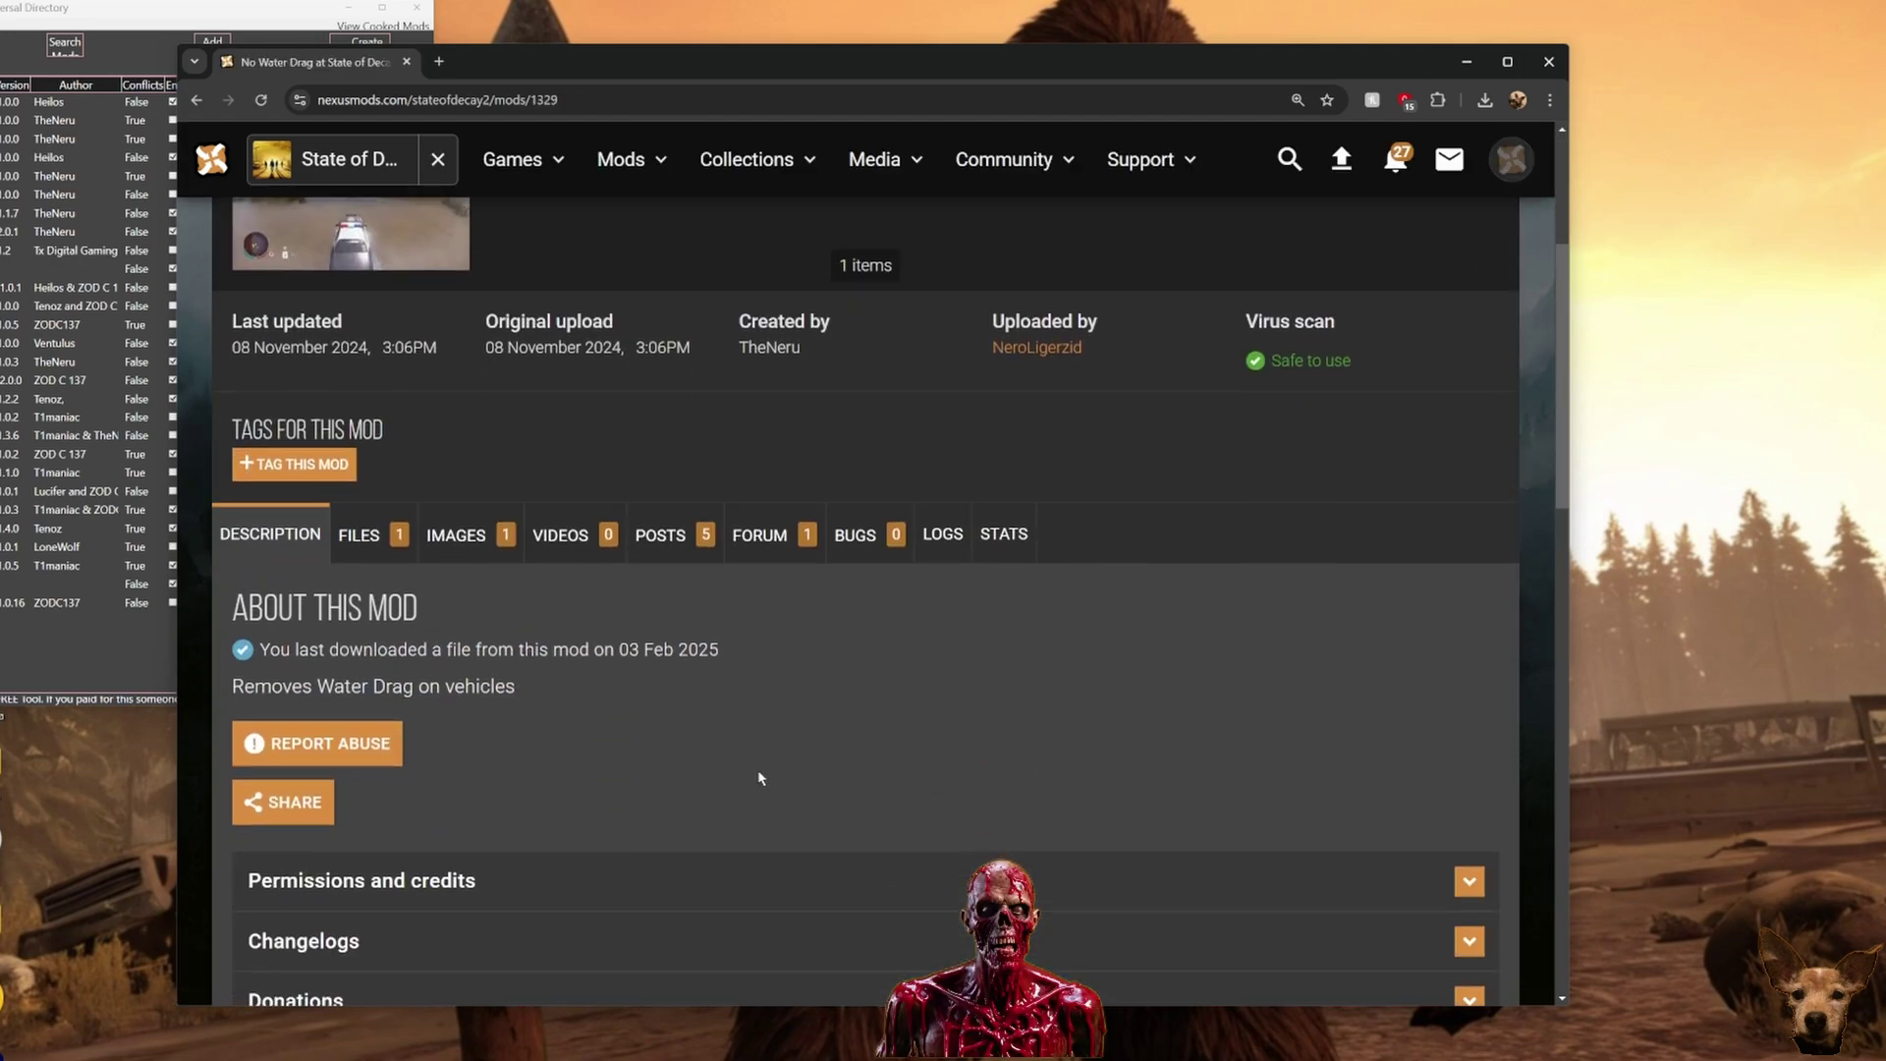
pyautogui.scroll(-5, 759, 775)
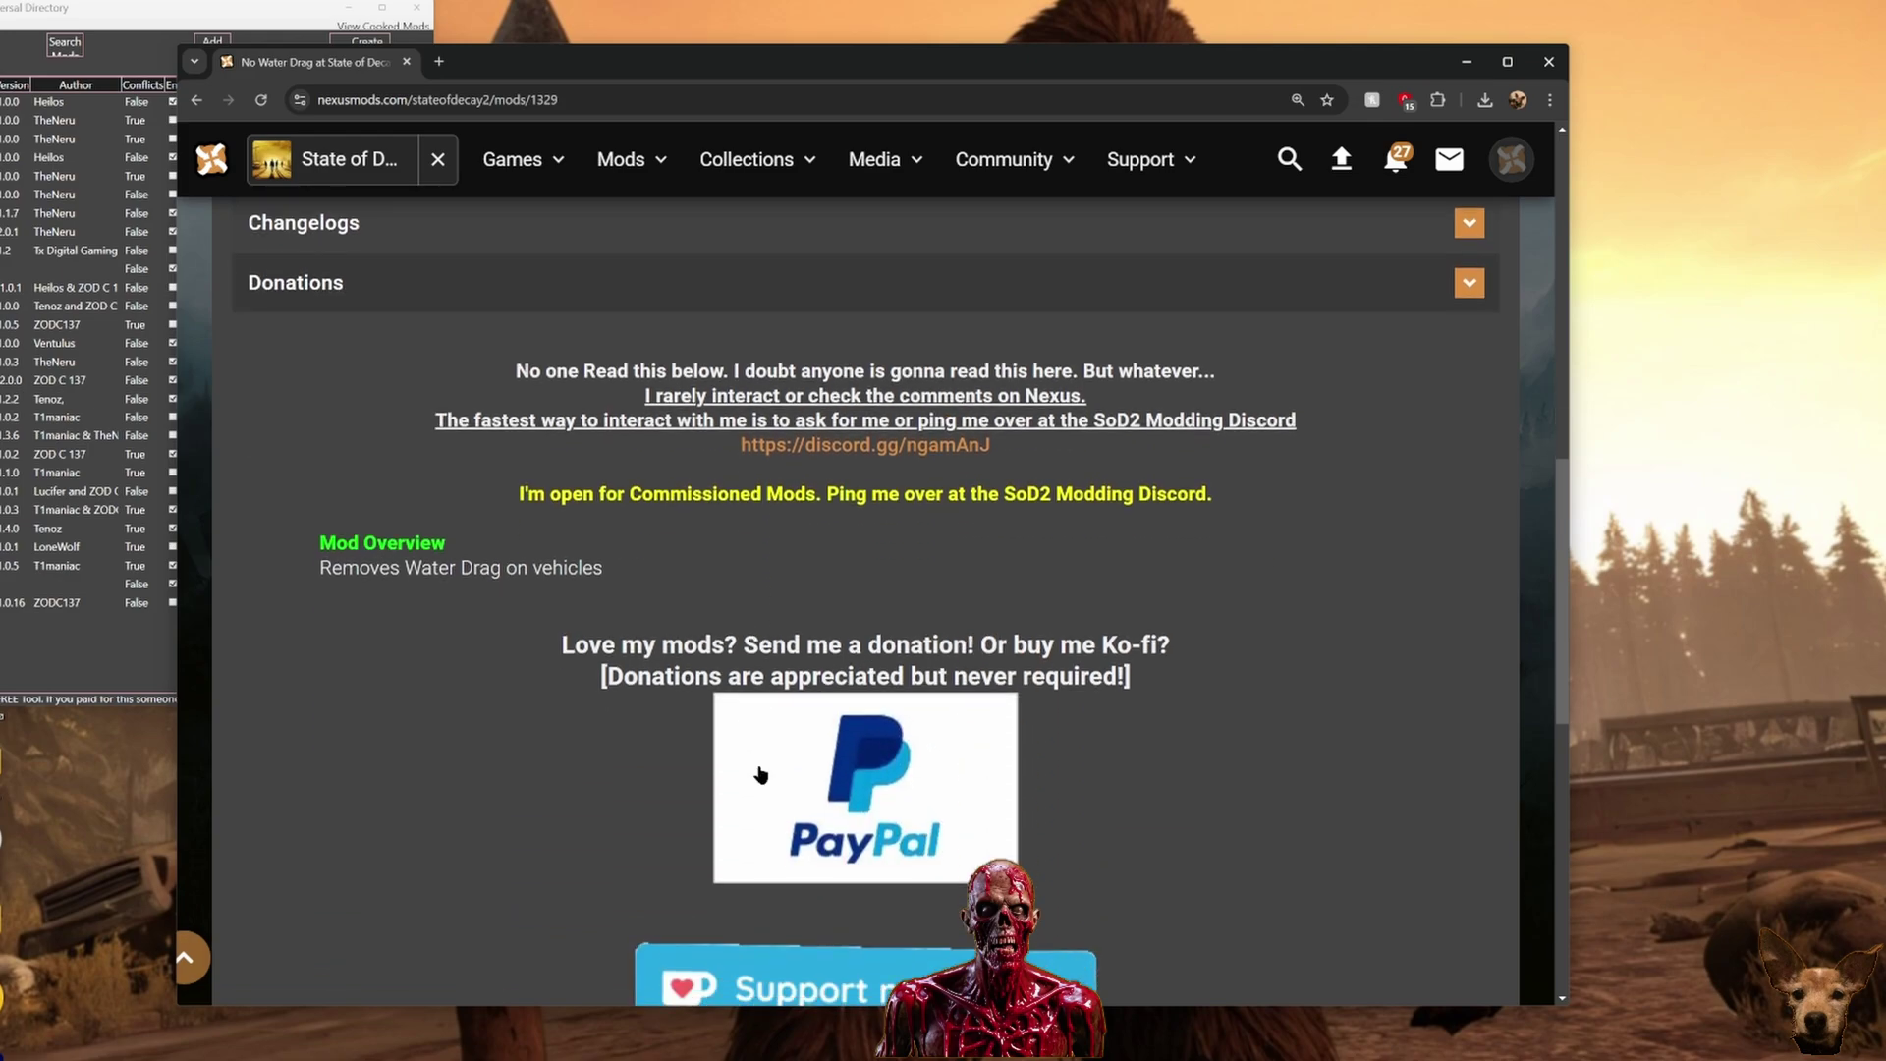
pyautogui.click(661, 637)
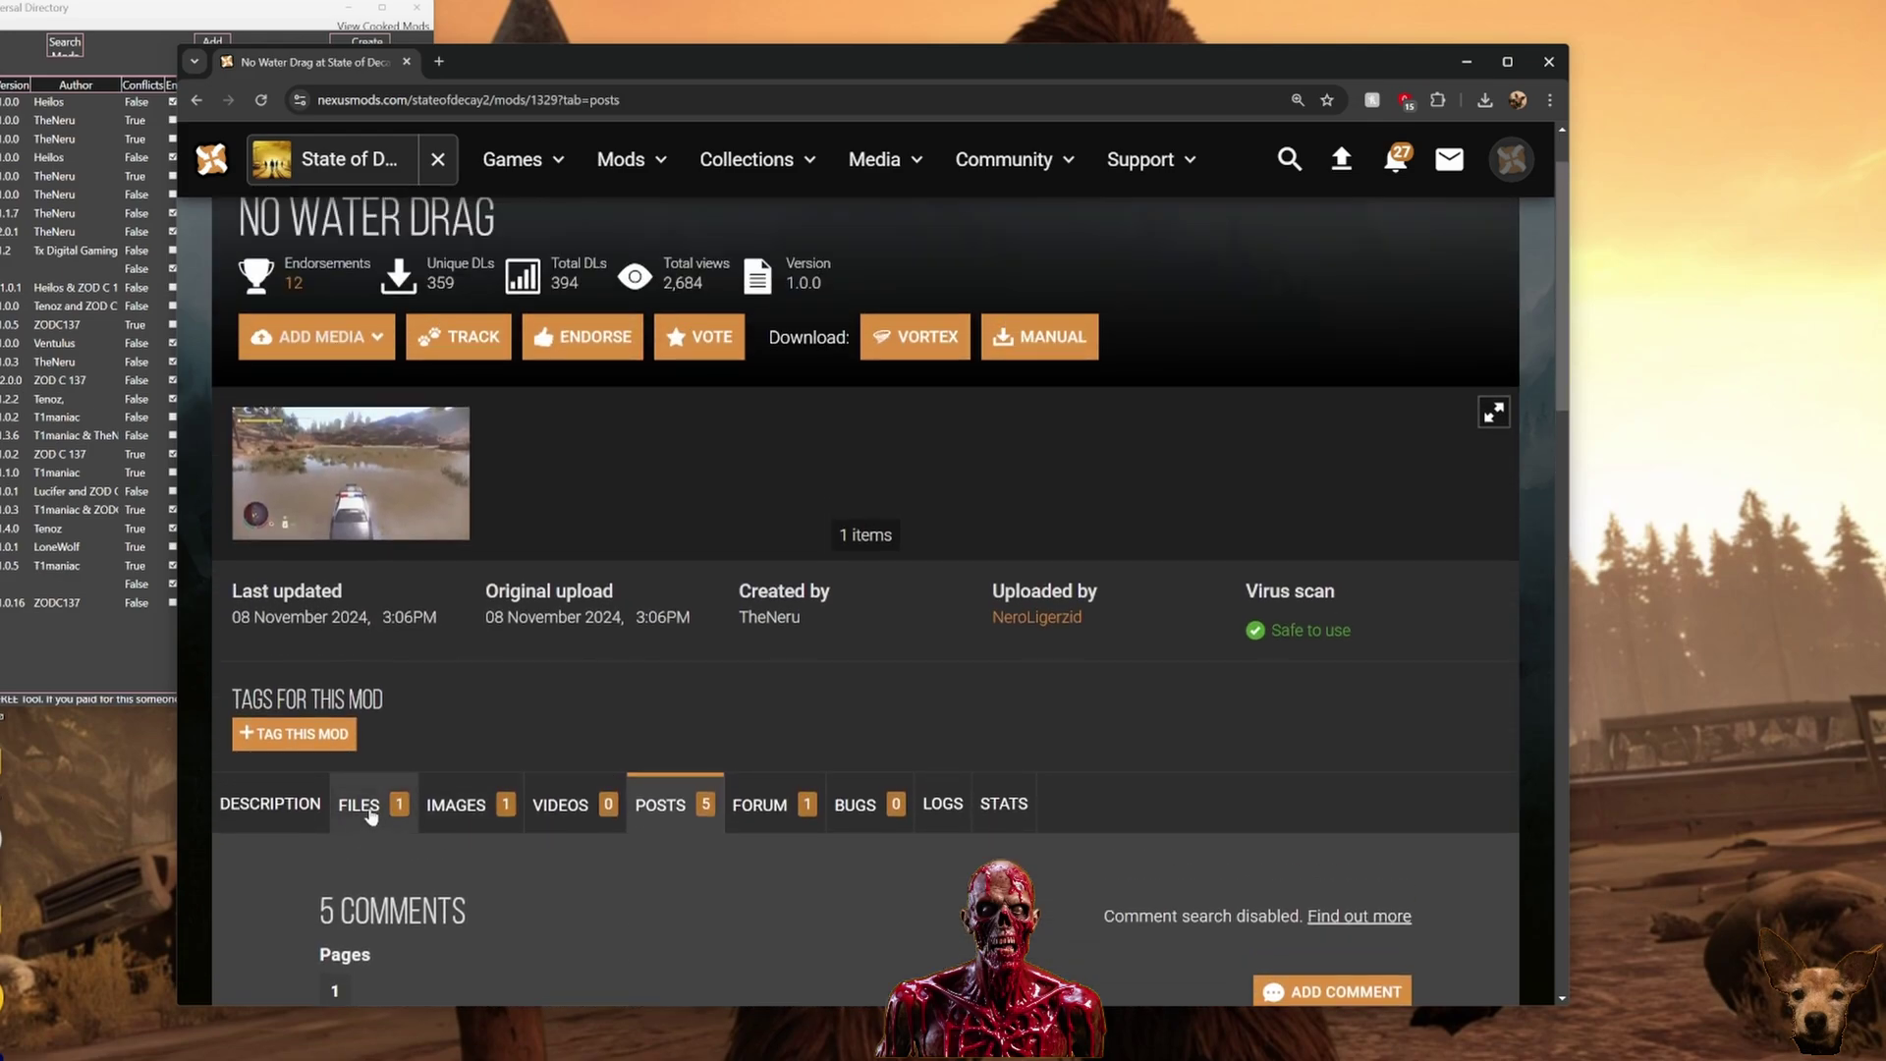
pyautogui.click(366, 800)
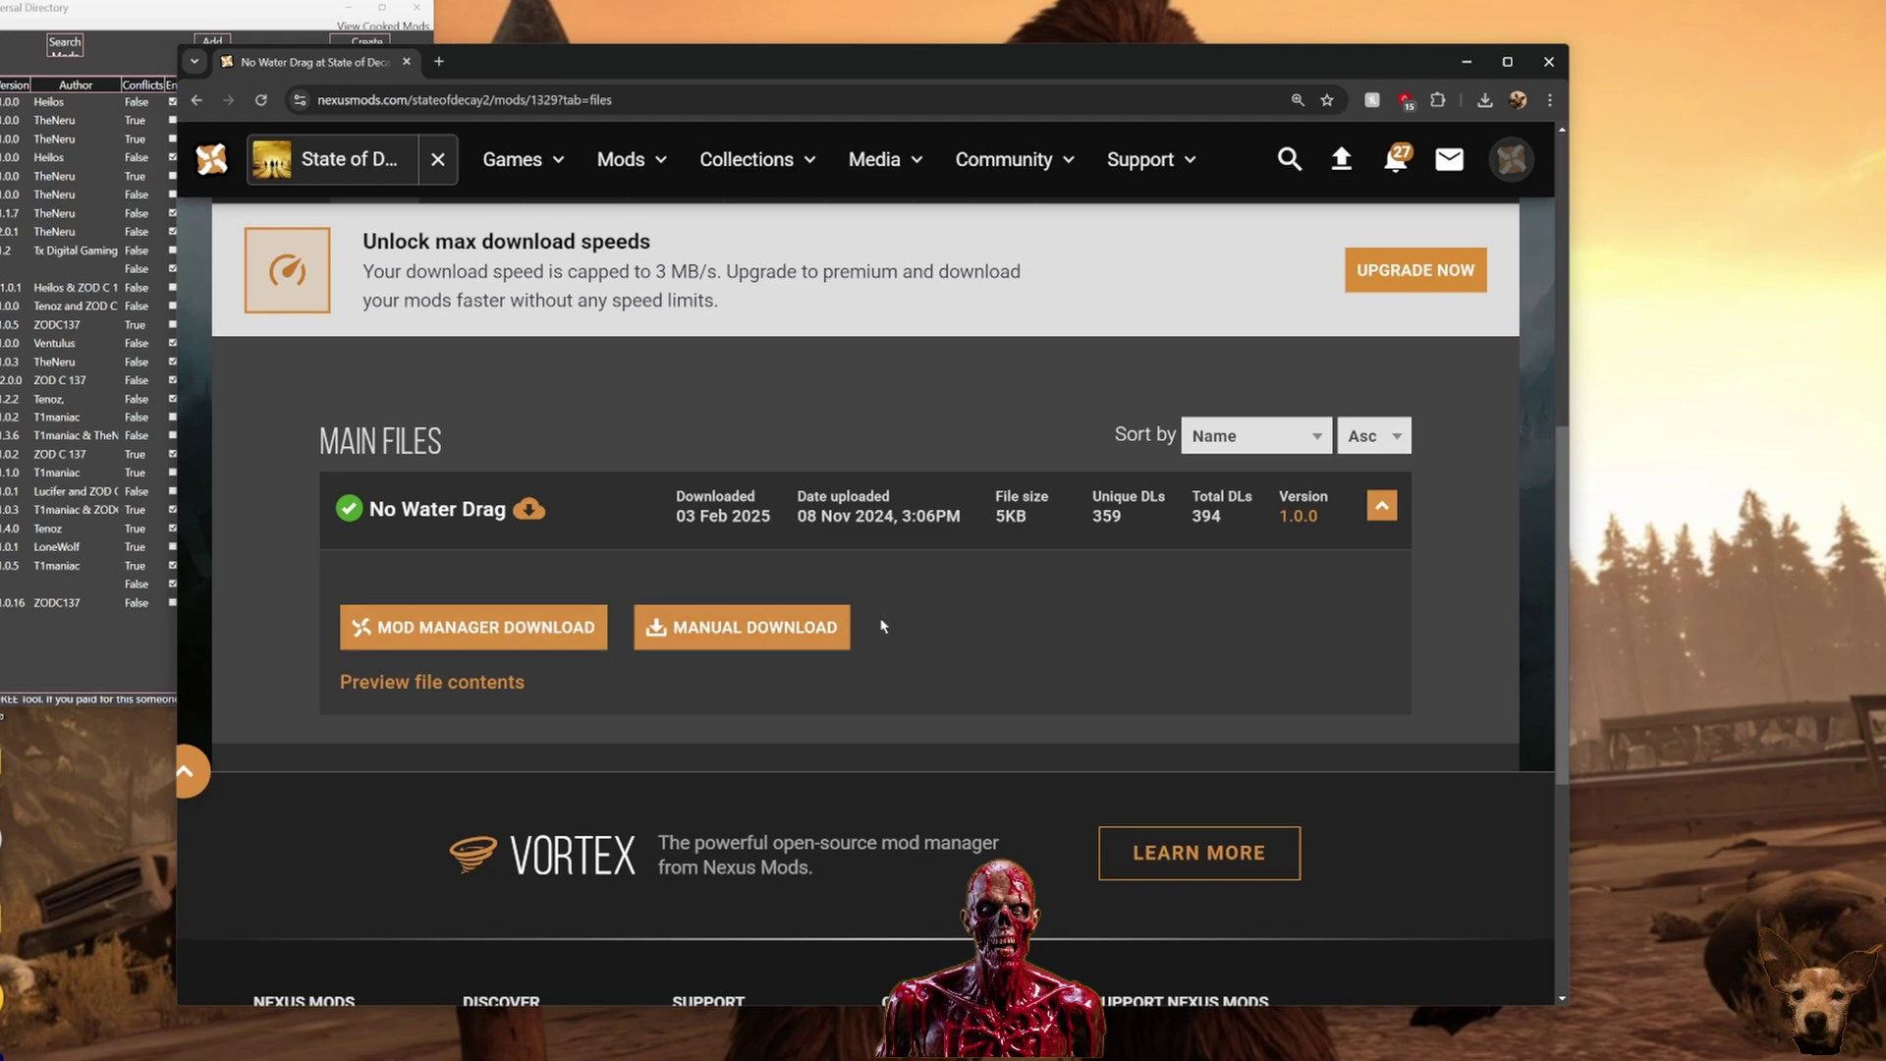
pyautogui.click(727, 629)
pyautogui.click(905, 892)
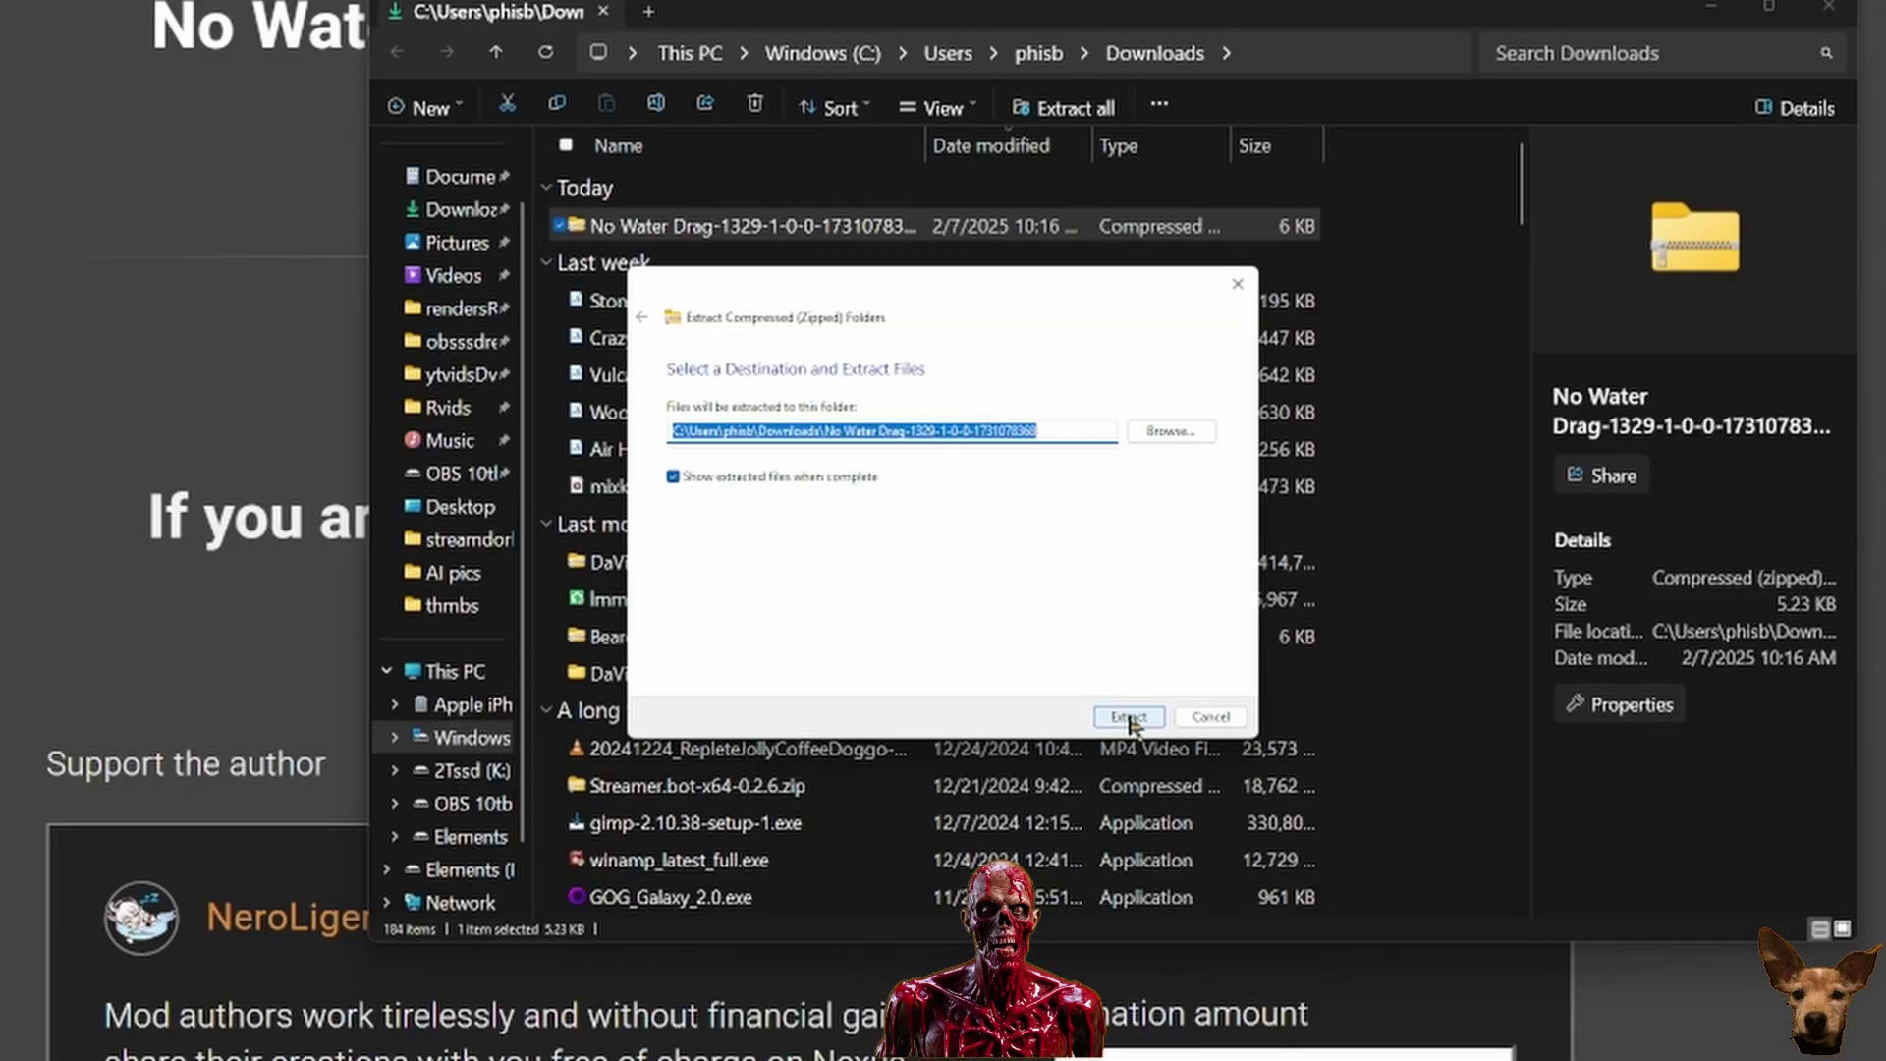
# Extract the No Water Drag zip and move 000-NoWaterDrag_P.pak into the desktop 'mod files' folder
pyautogui.click(1133, 768)
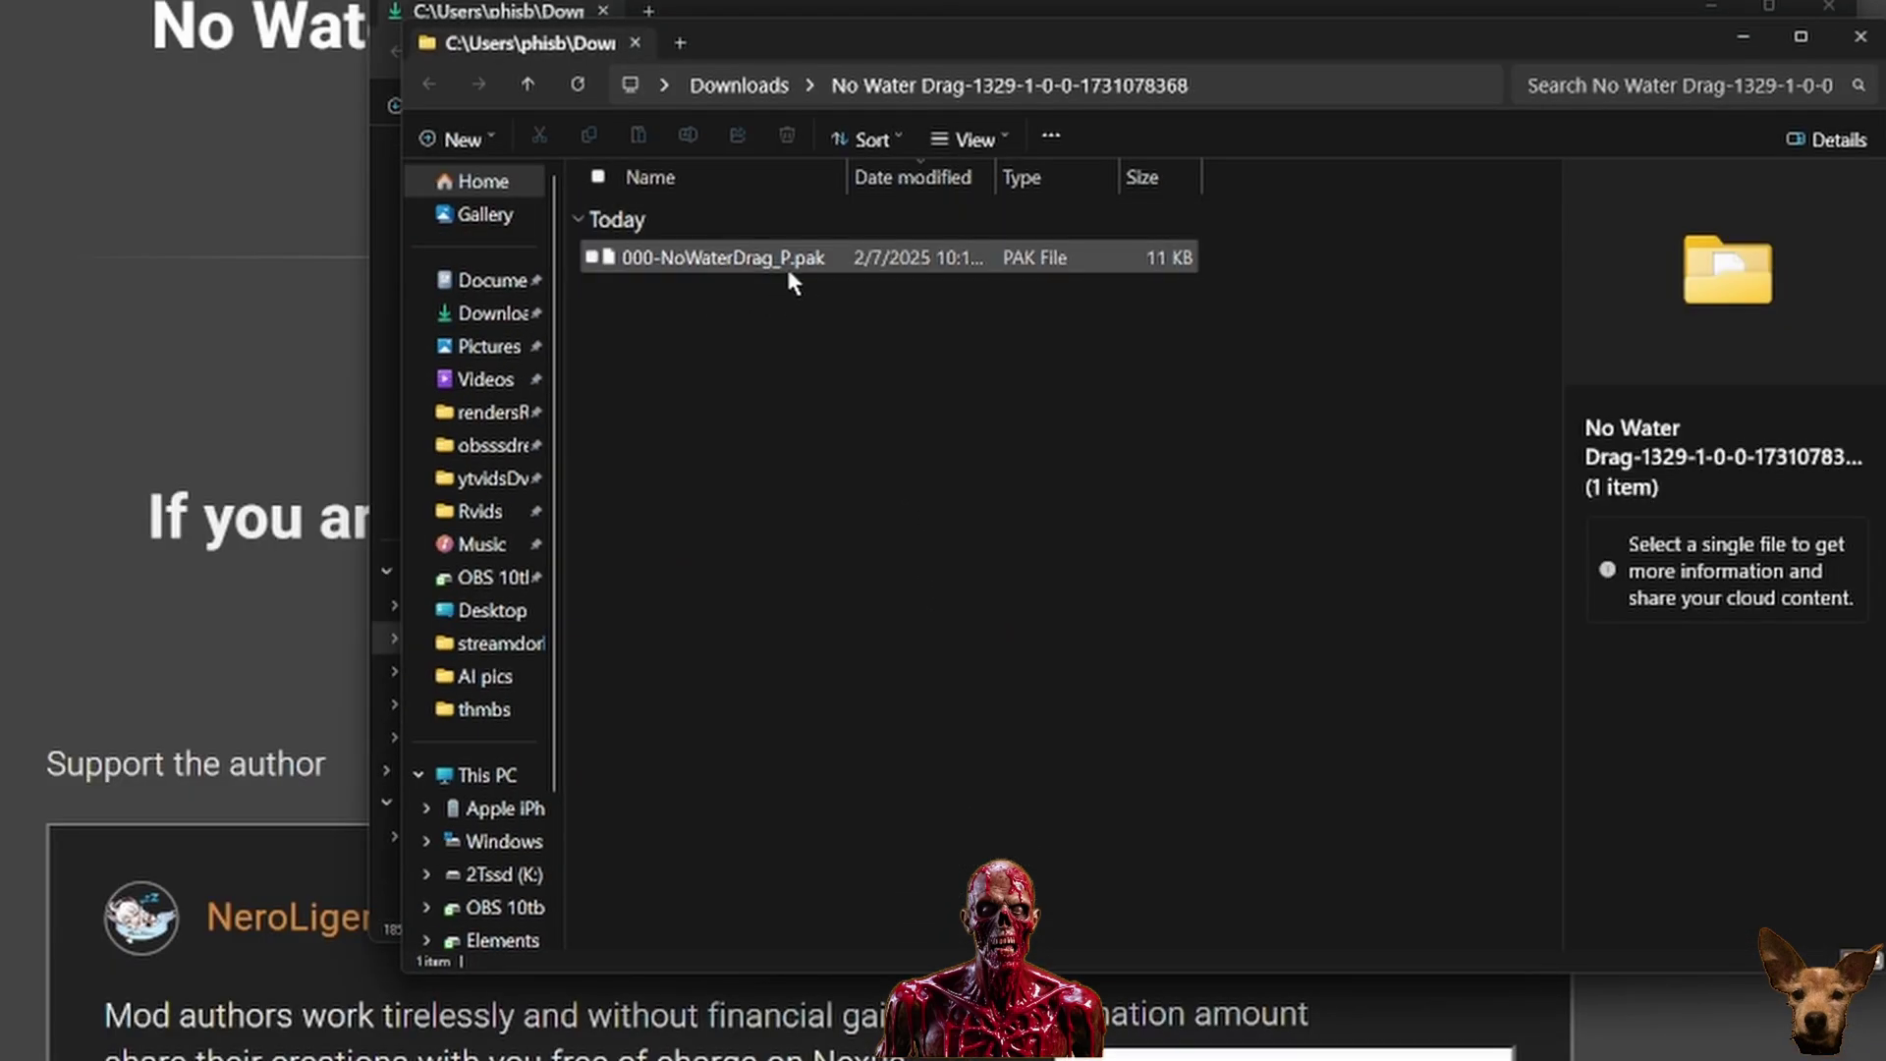
pyautogui.moveTo(786, 268); pyautogui.dragTo(34, 338)
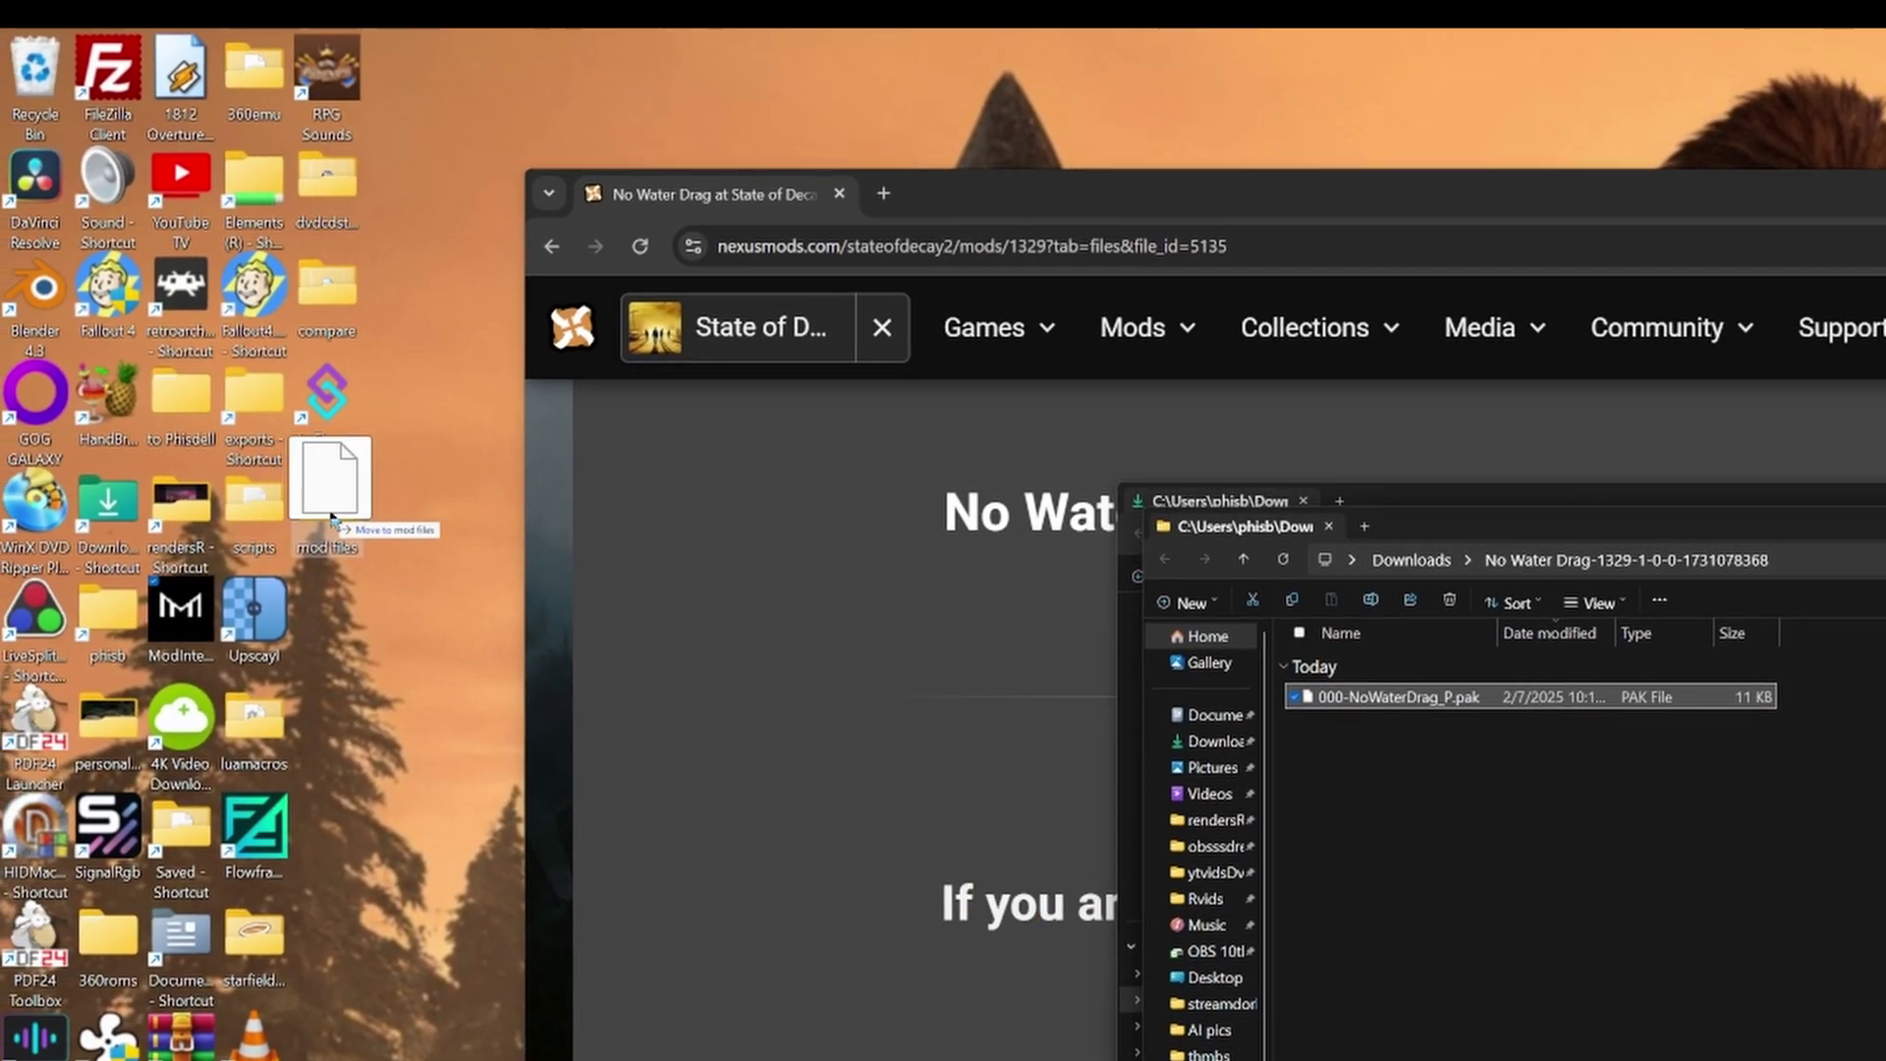
pyautogui.moveTo(331, 517)
pyautogui.mouseDown()
pyautogui.moveTo(359, 640)
pyautogui.moveTo(334, 504)
pyautogui.moveTo(357, 508)
pyautogui.mouseUp()
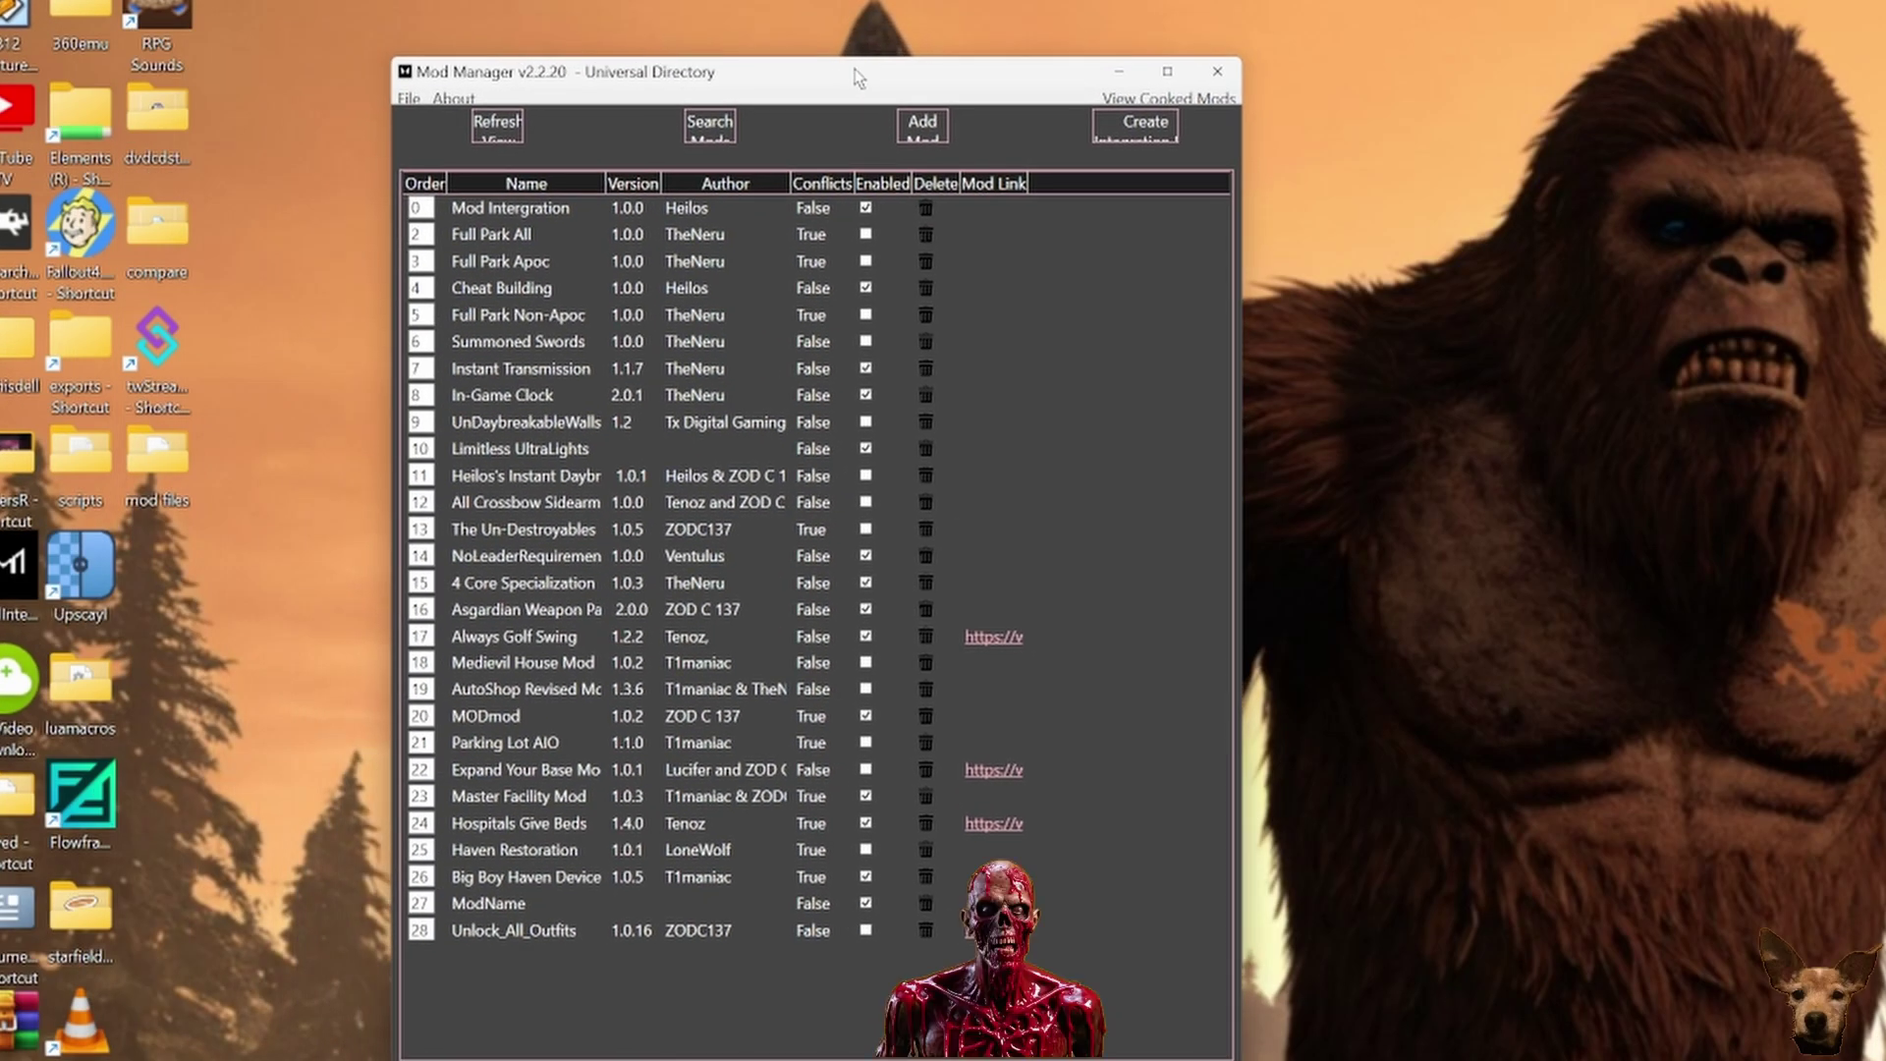
# Add 000-NoWaterDrag_P.pak to Mod Manager, enable No Water Drag and Mod Intergration, then close
pyautogui.doubleClick(162, 464)
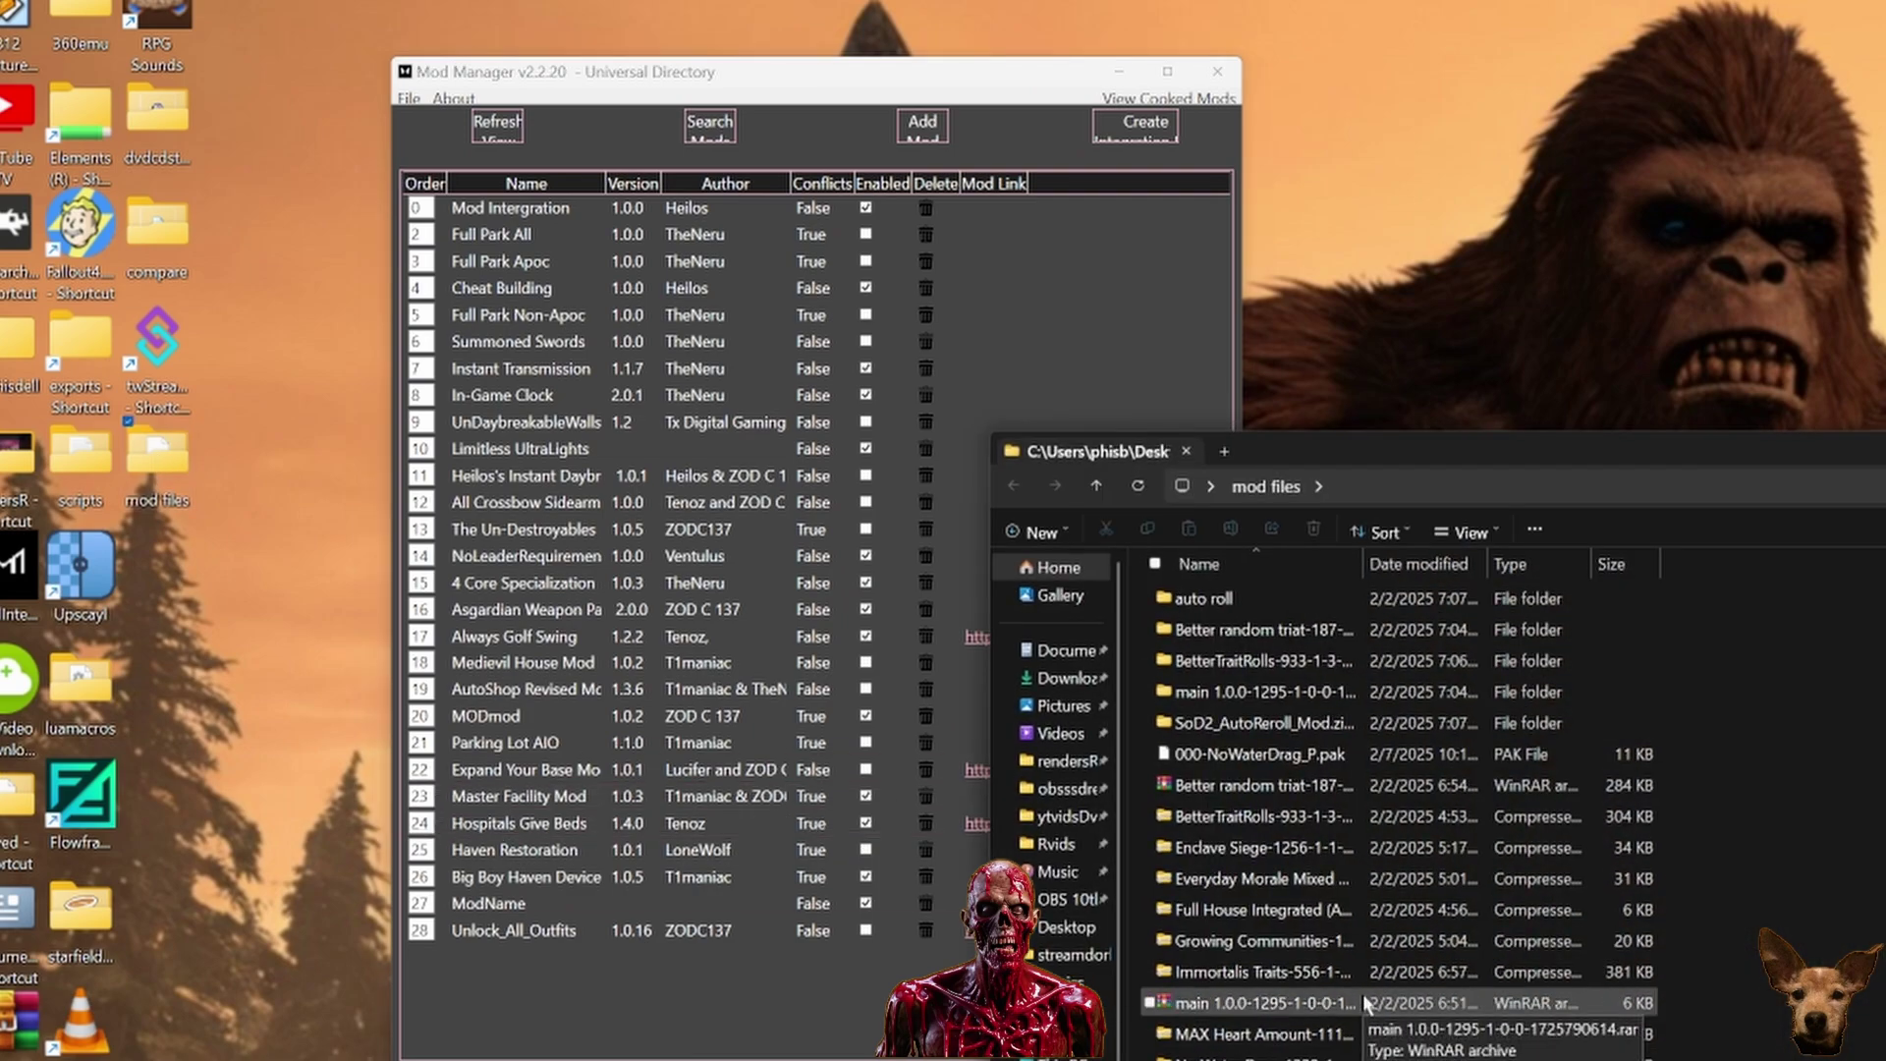
pyautogui.moveTo(1267, 753); pyautogui.dragTo(611, 963)
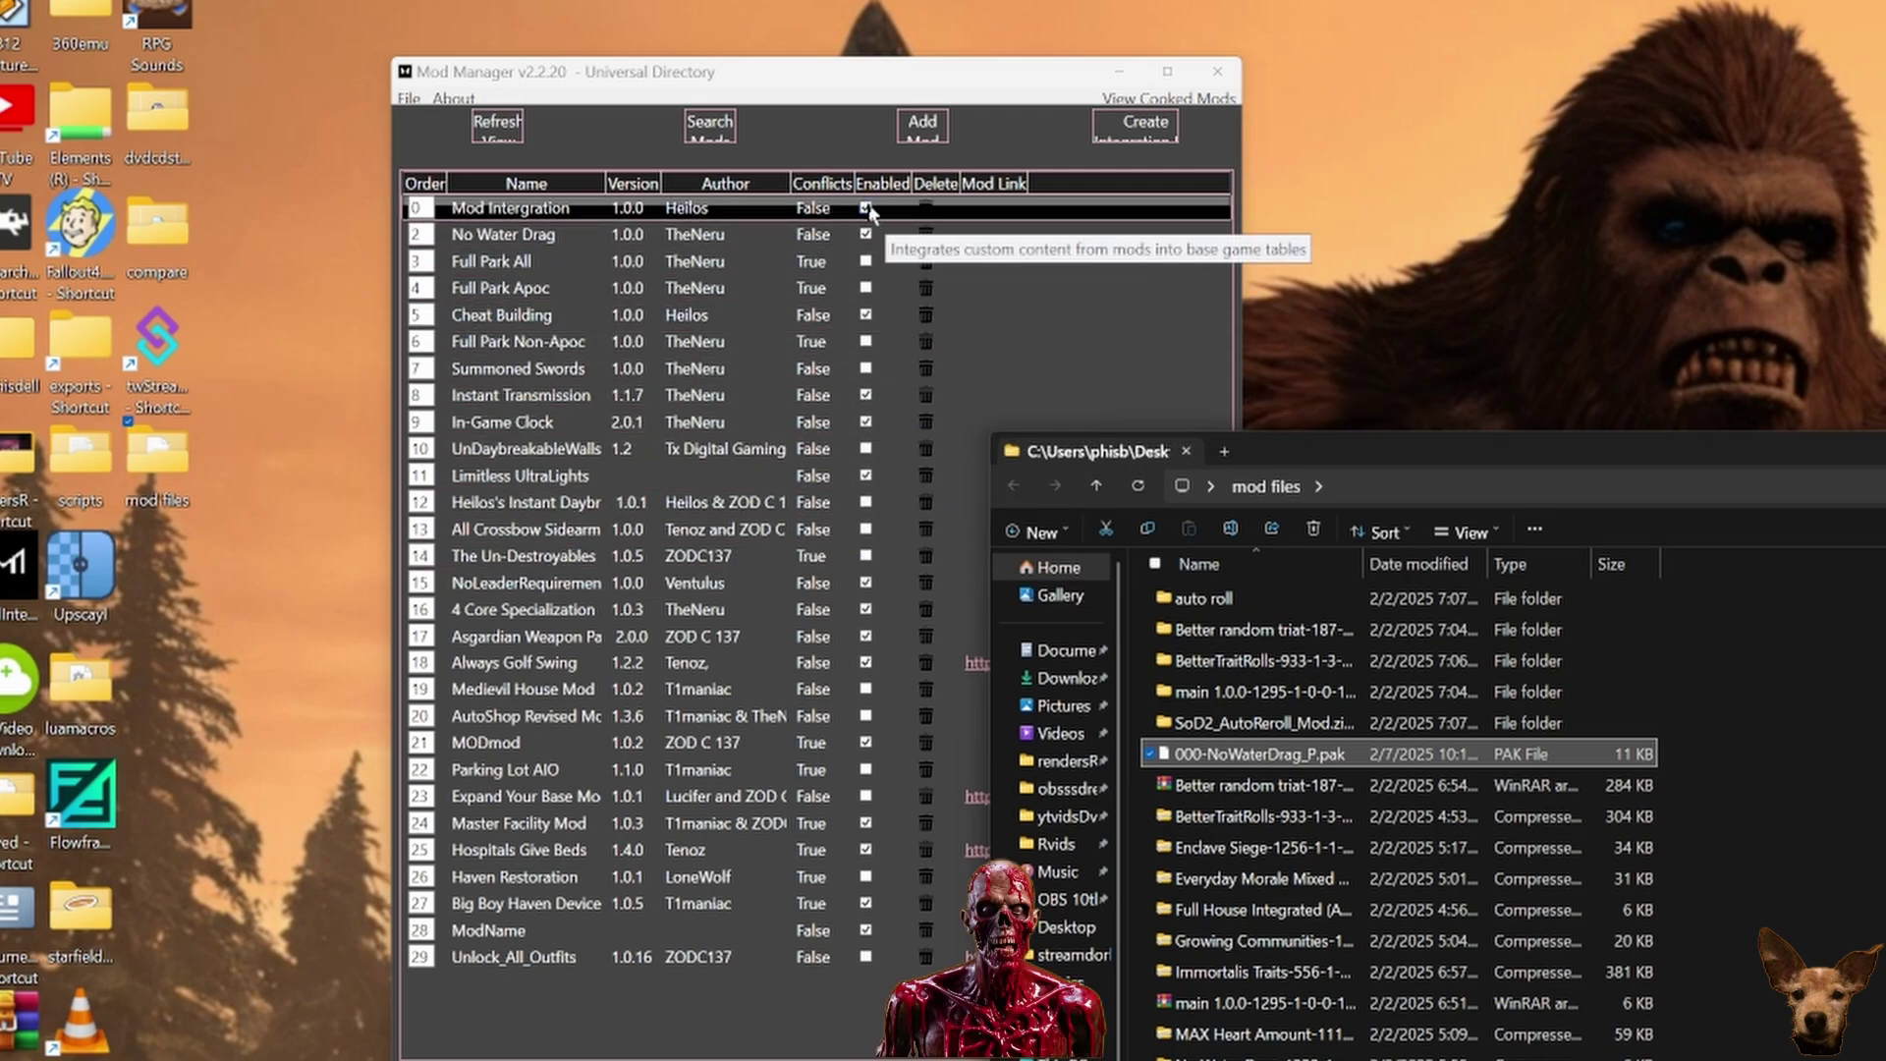
pyautogui.click(865, 209)
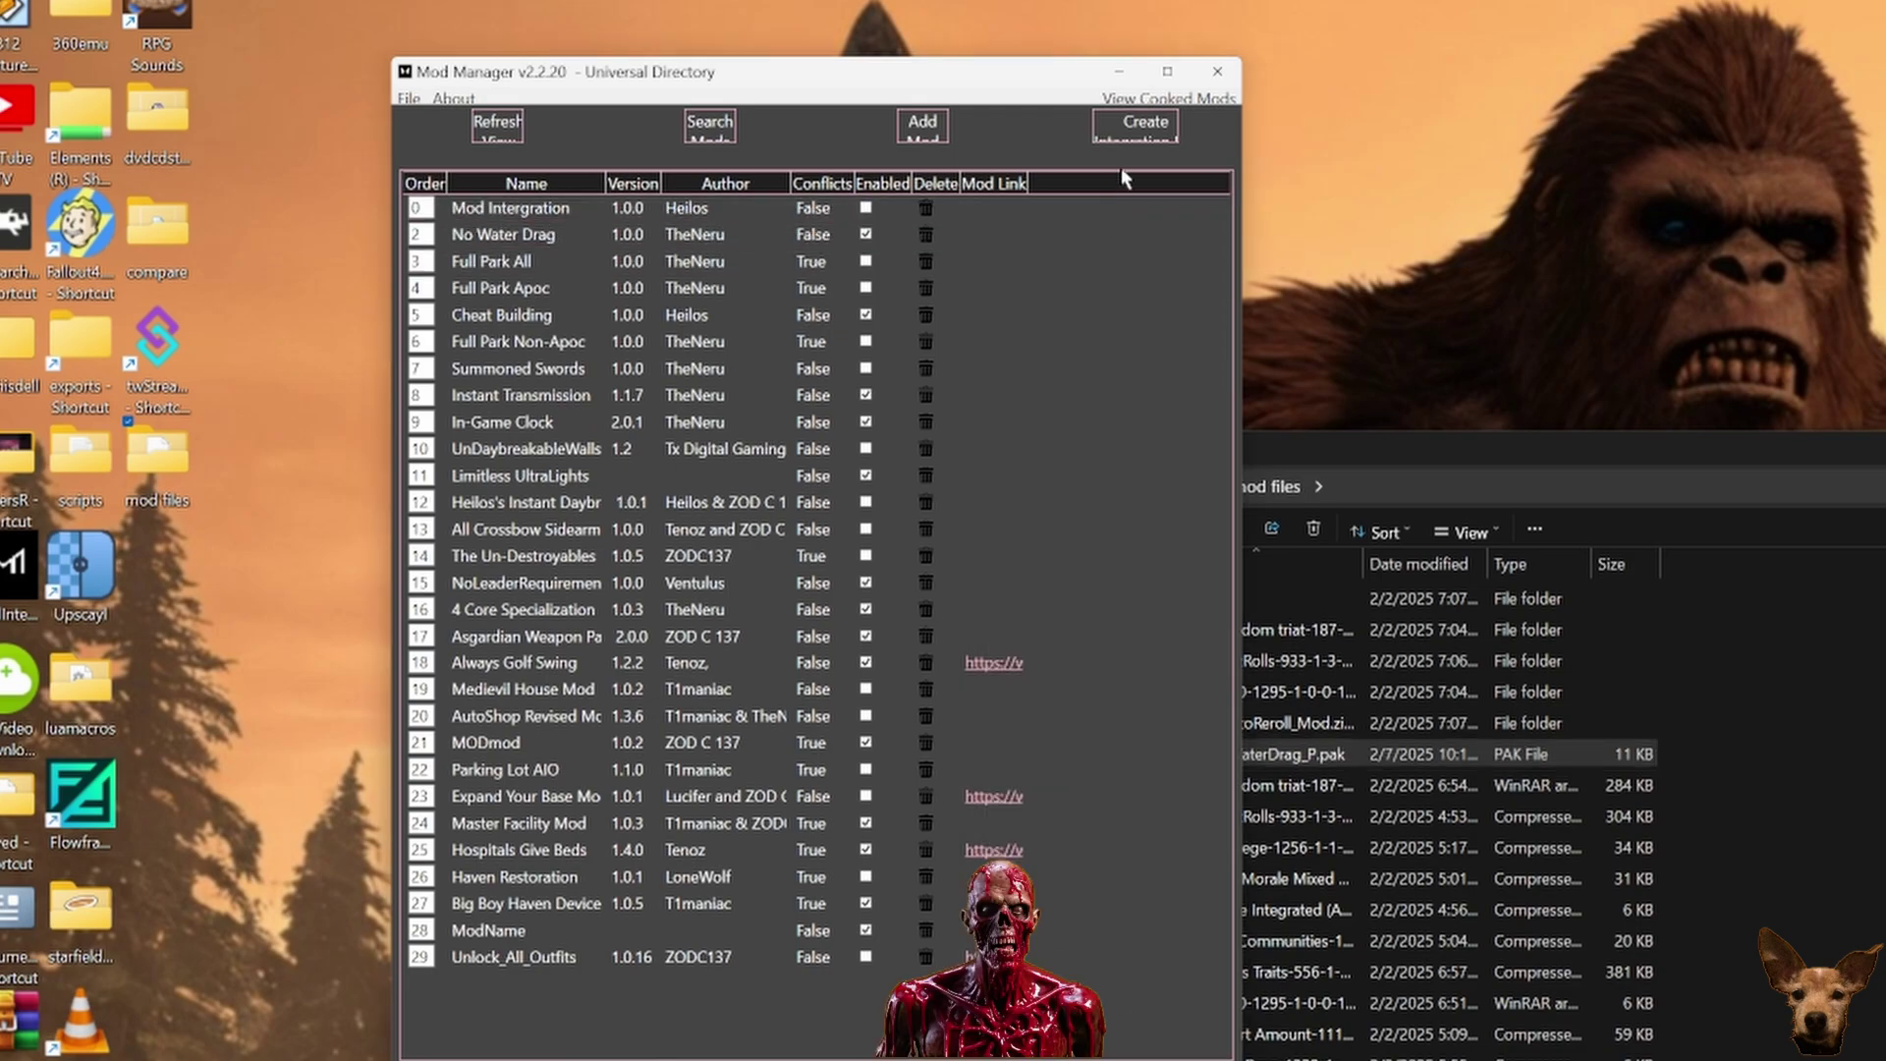
pyautogui.click(1138, 130)
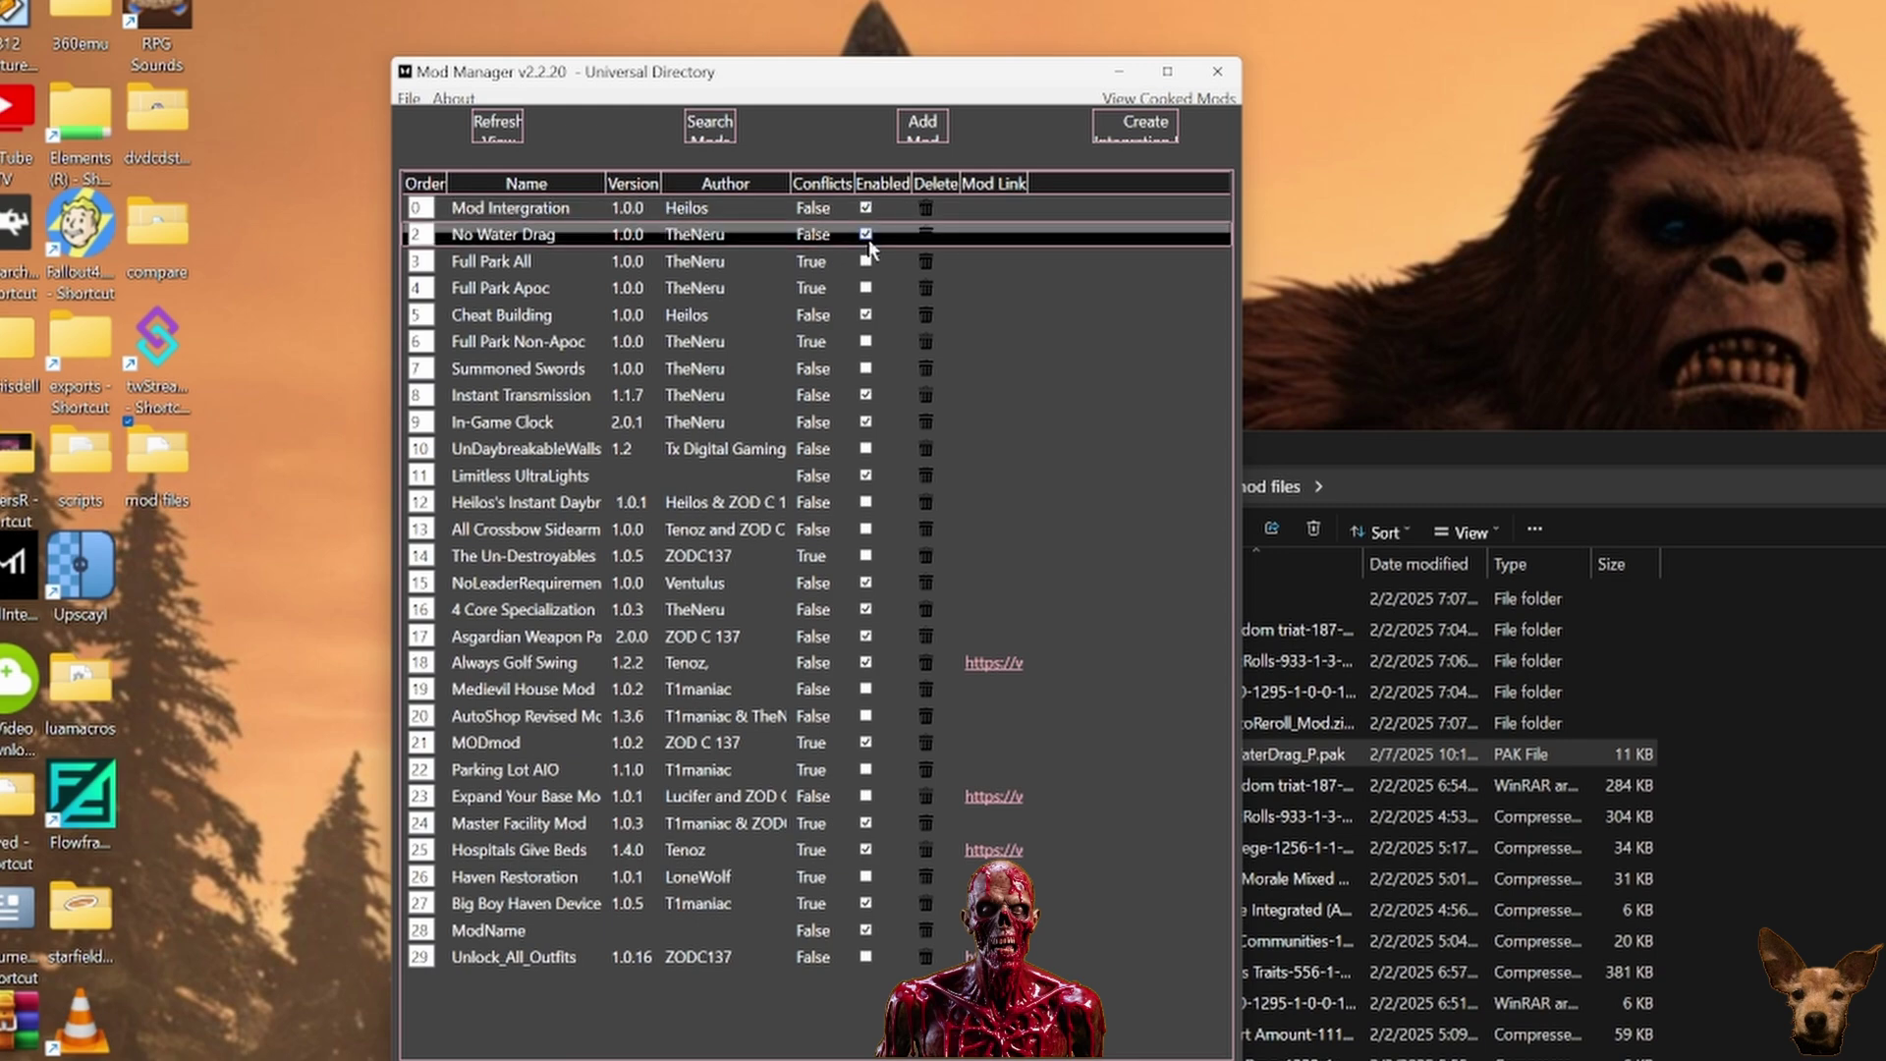
pyautogui.click(1224, 81)
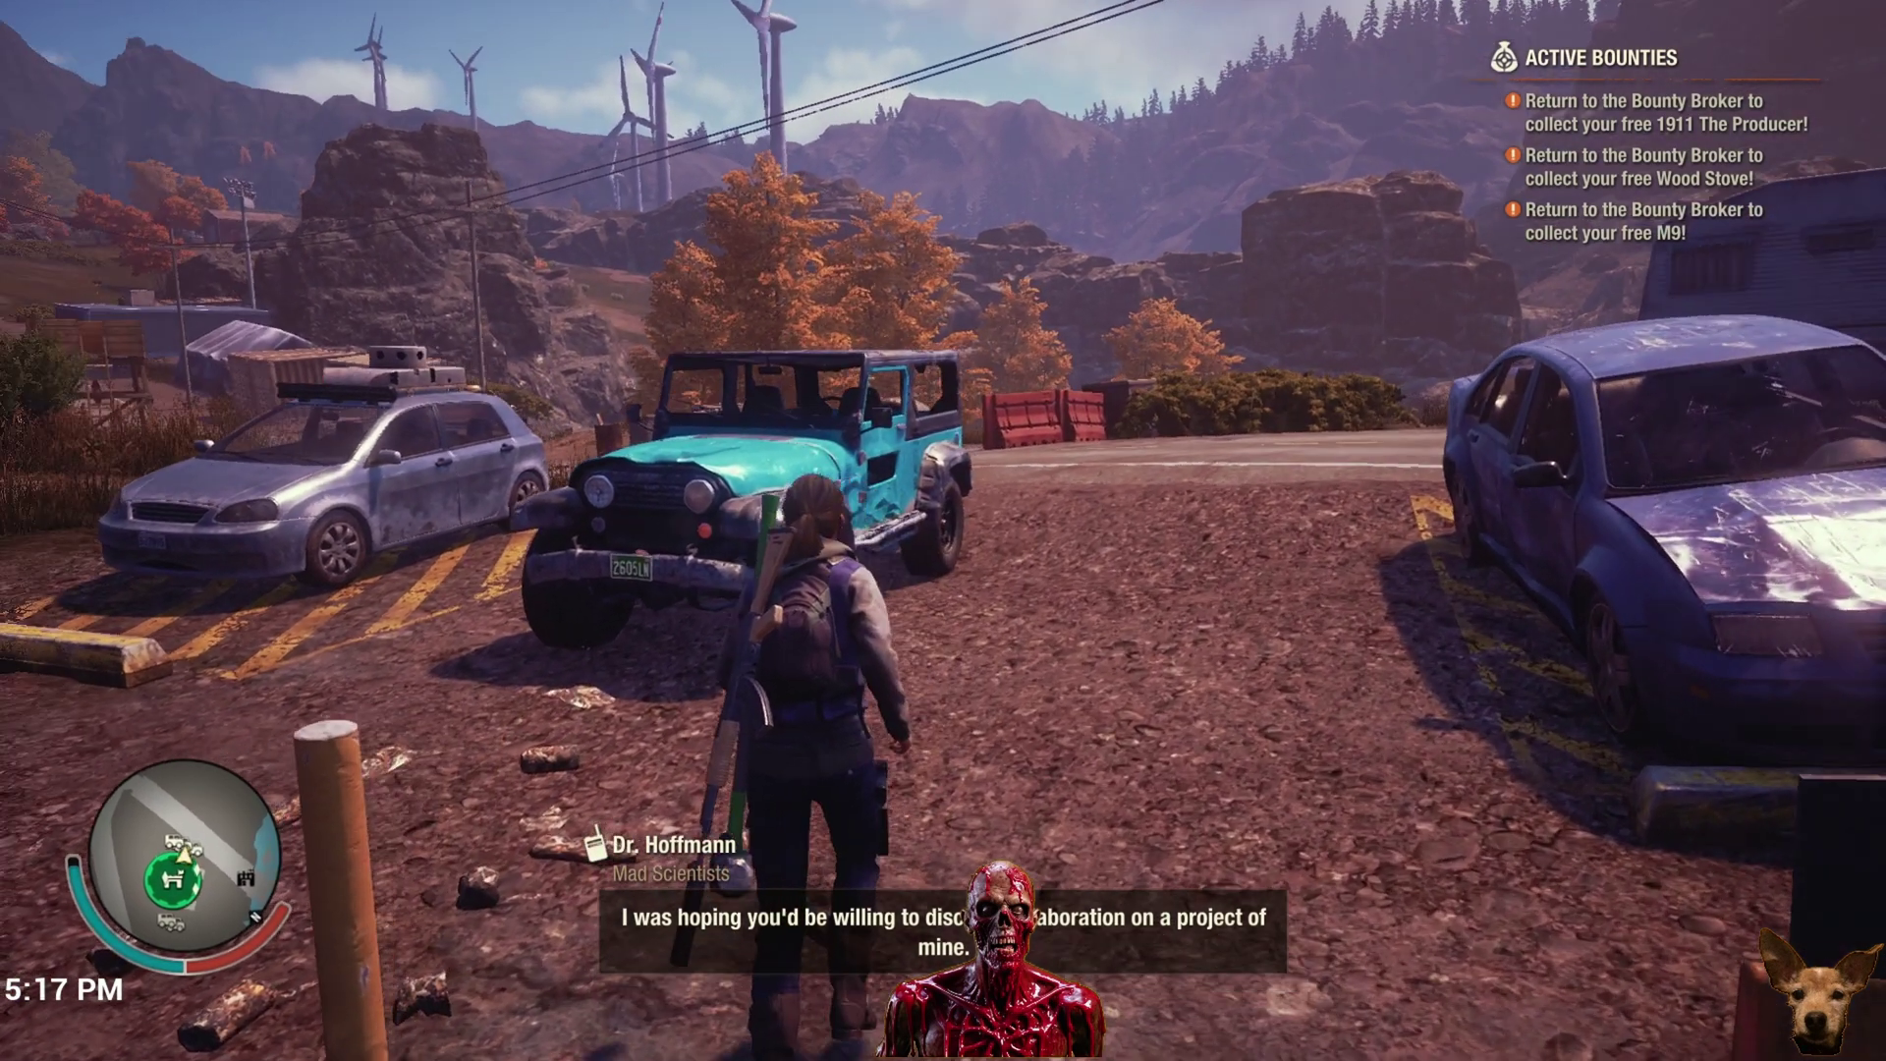
# Reach the Survey Car, back it onto the road, and drive across the field into the pond
pyautogui.press('w')
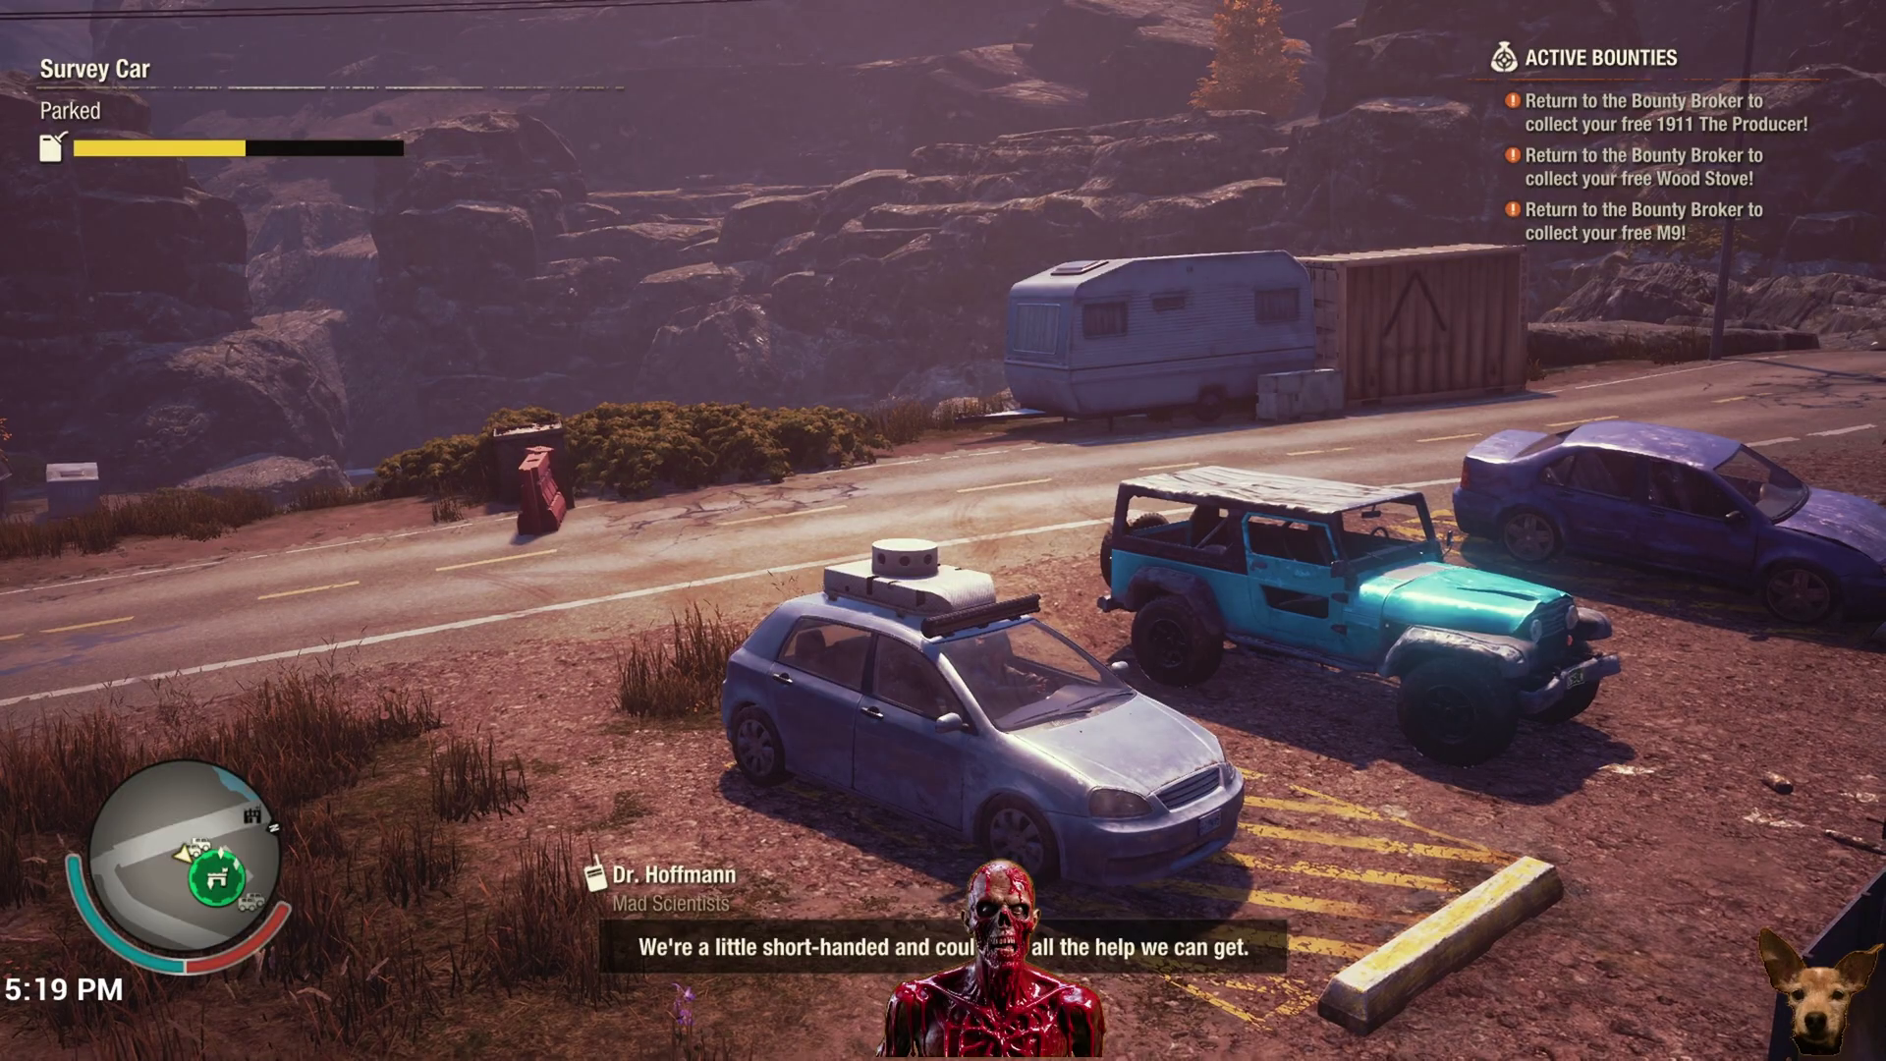
pyautogui.press('s')
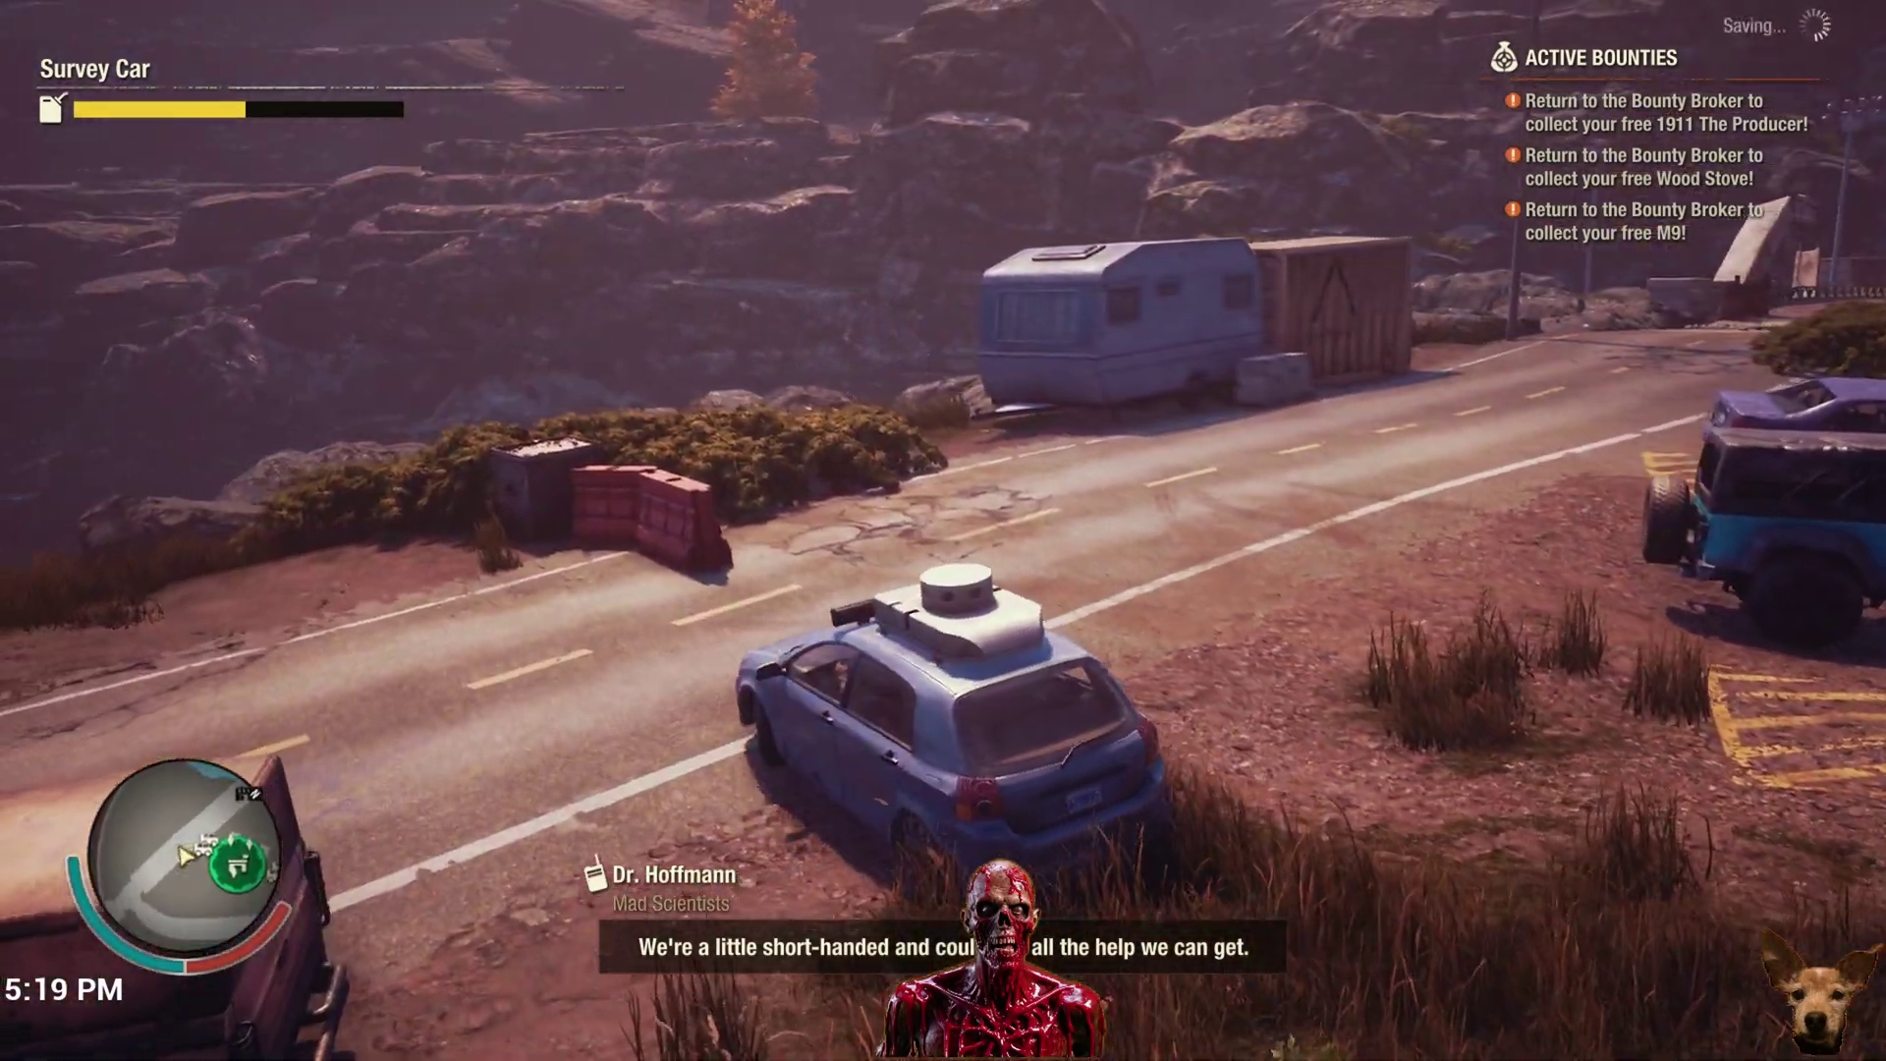
pyautogui.press('w')
pyautogui.press('d')
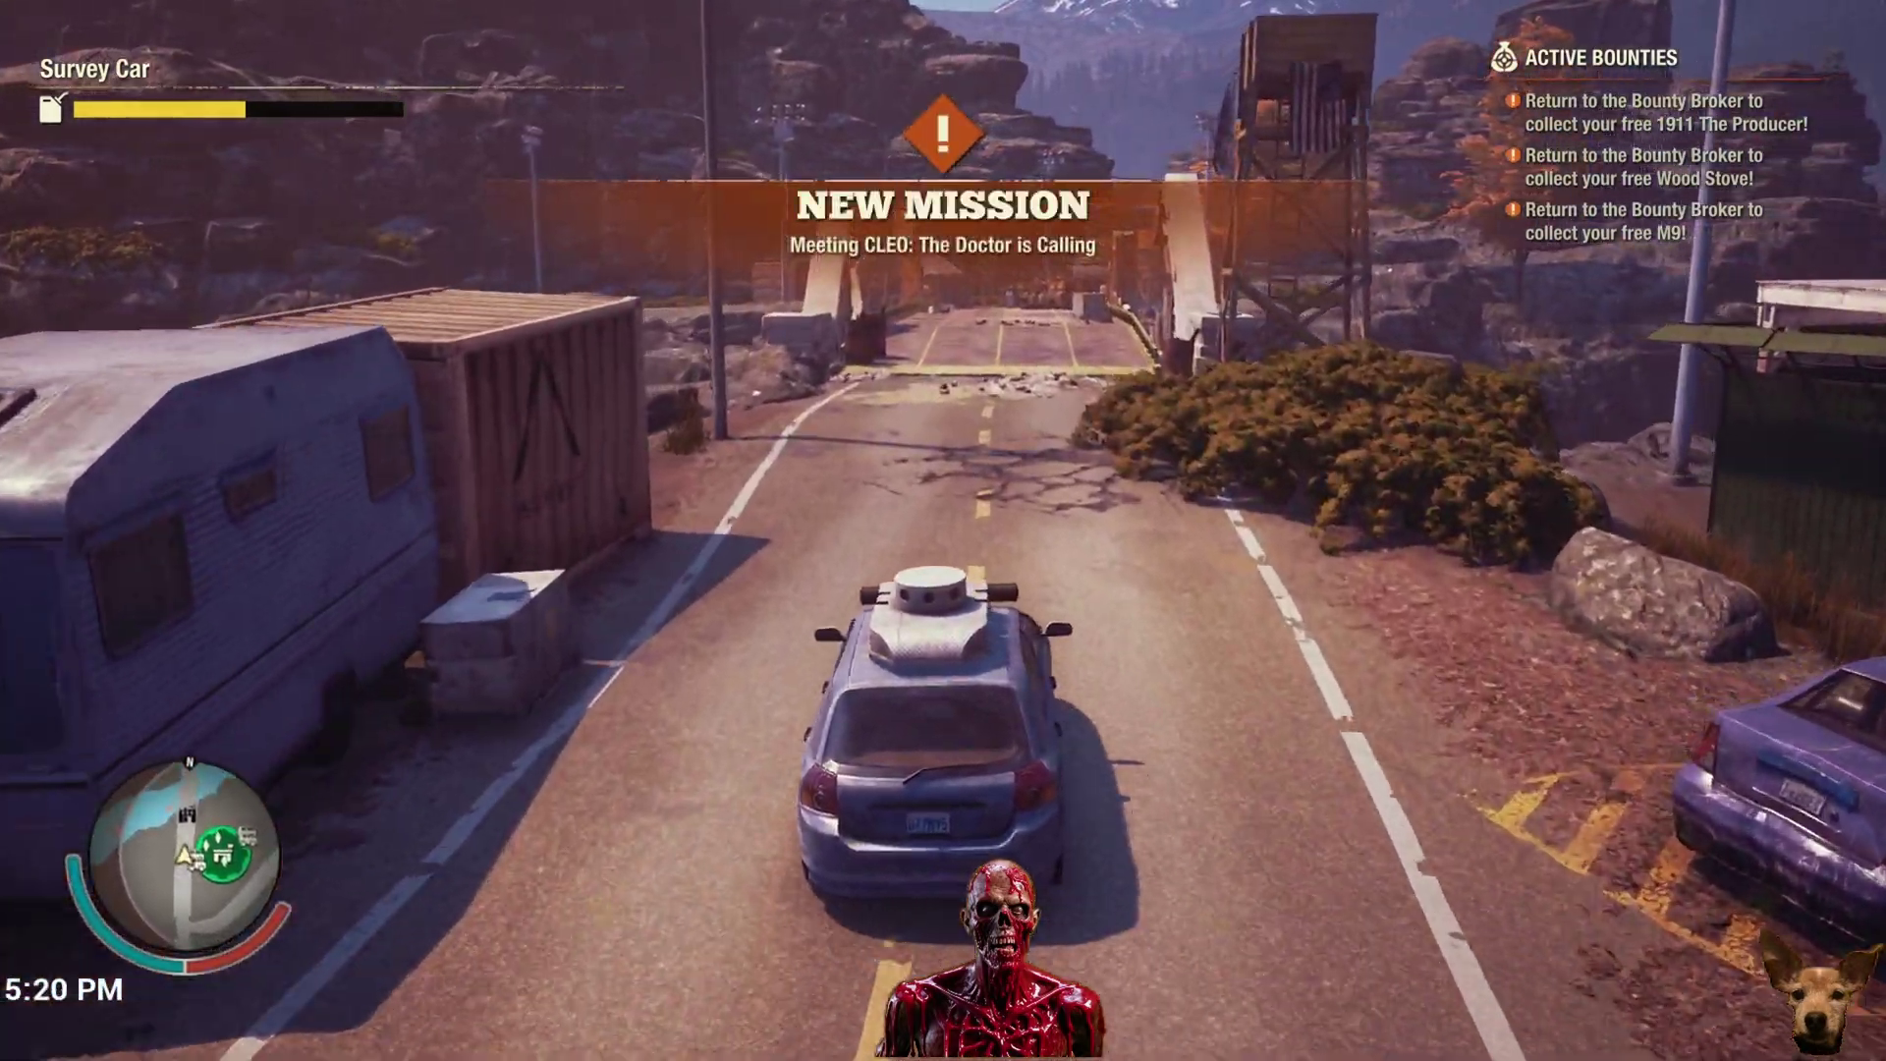
pyautogui.press('w')
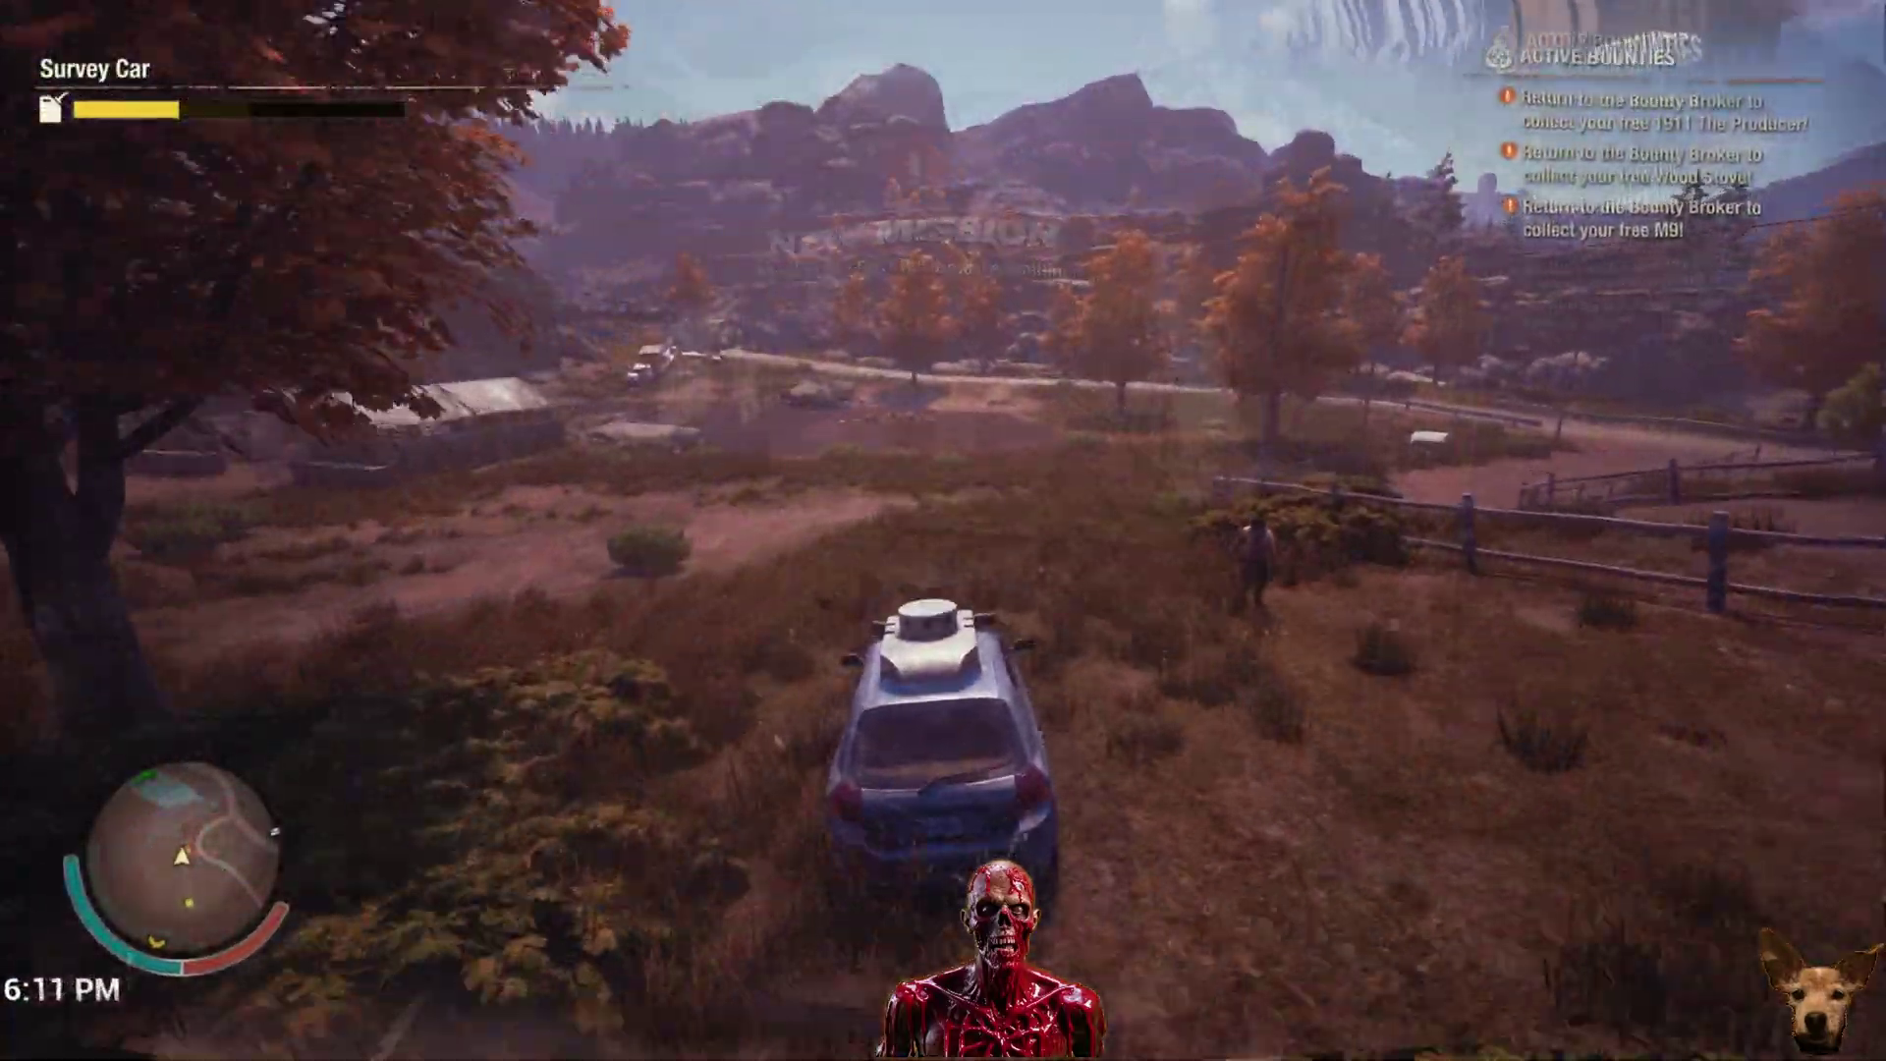
pyautogui.press('w')
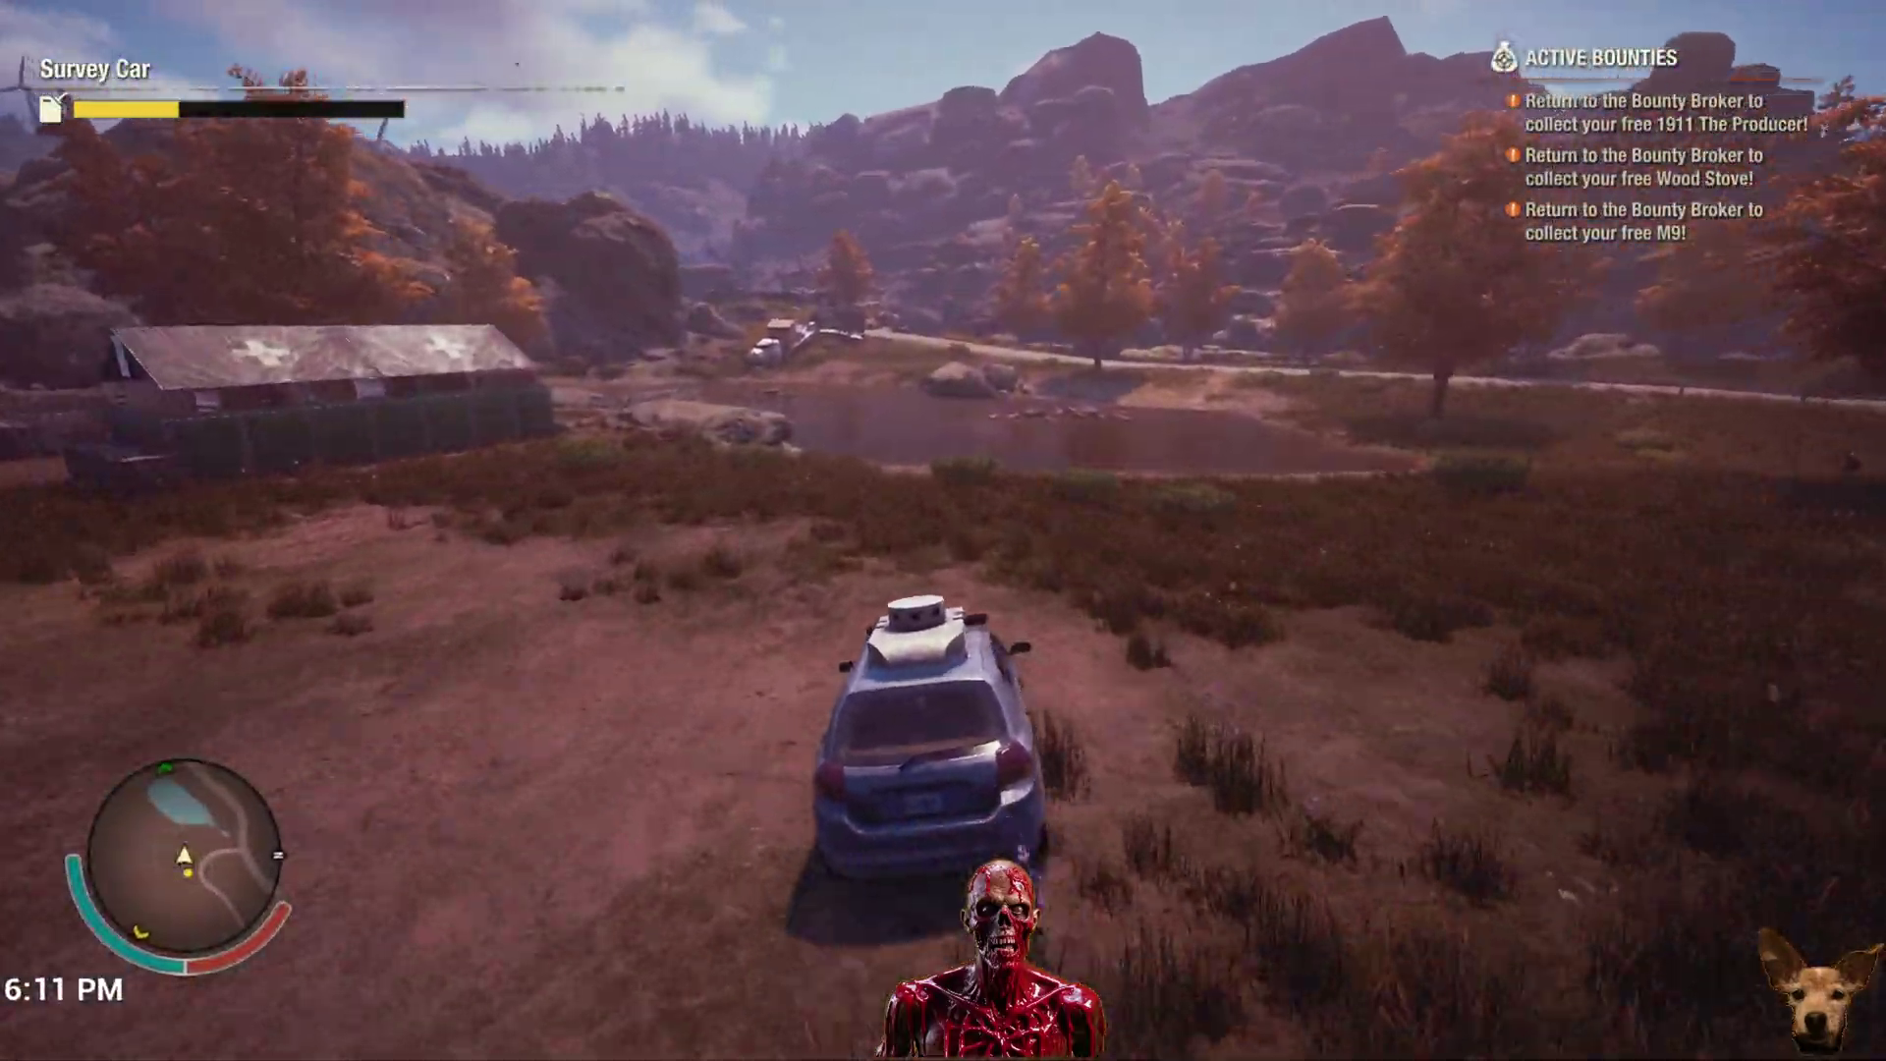
pyautogui.press('w')
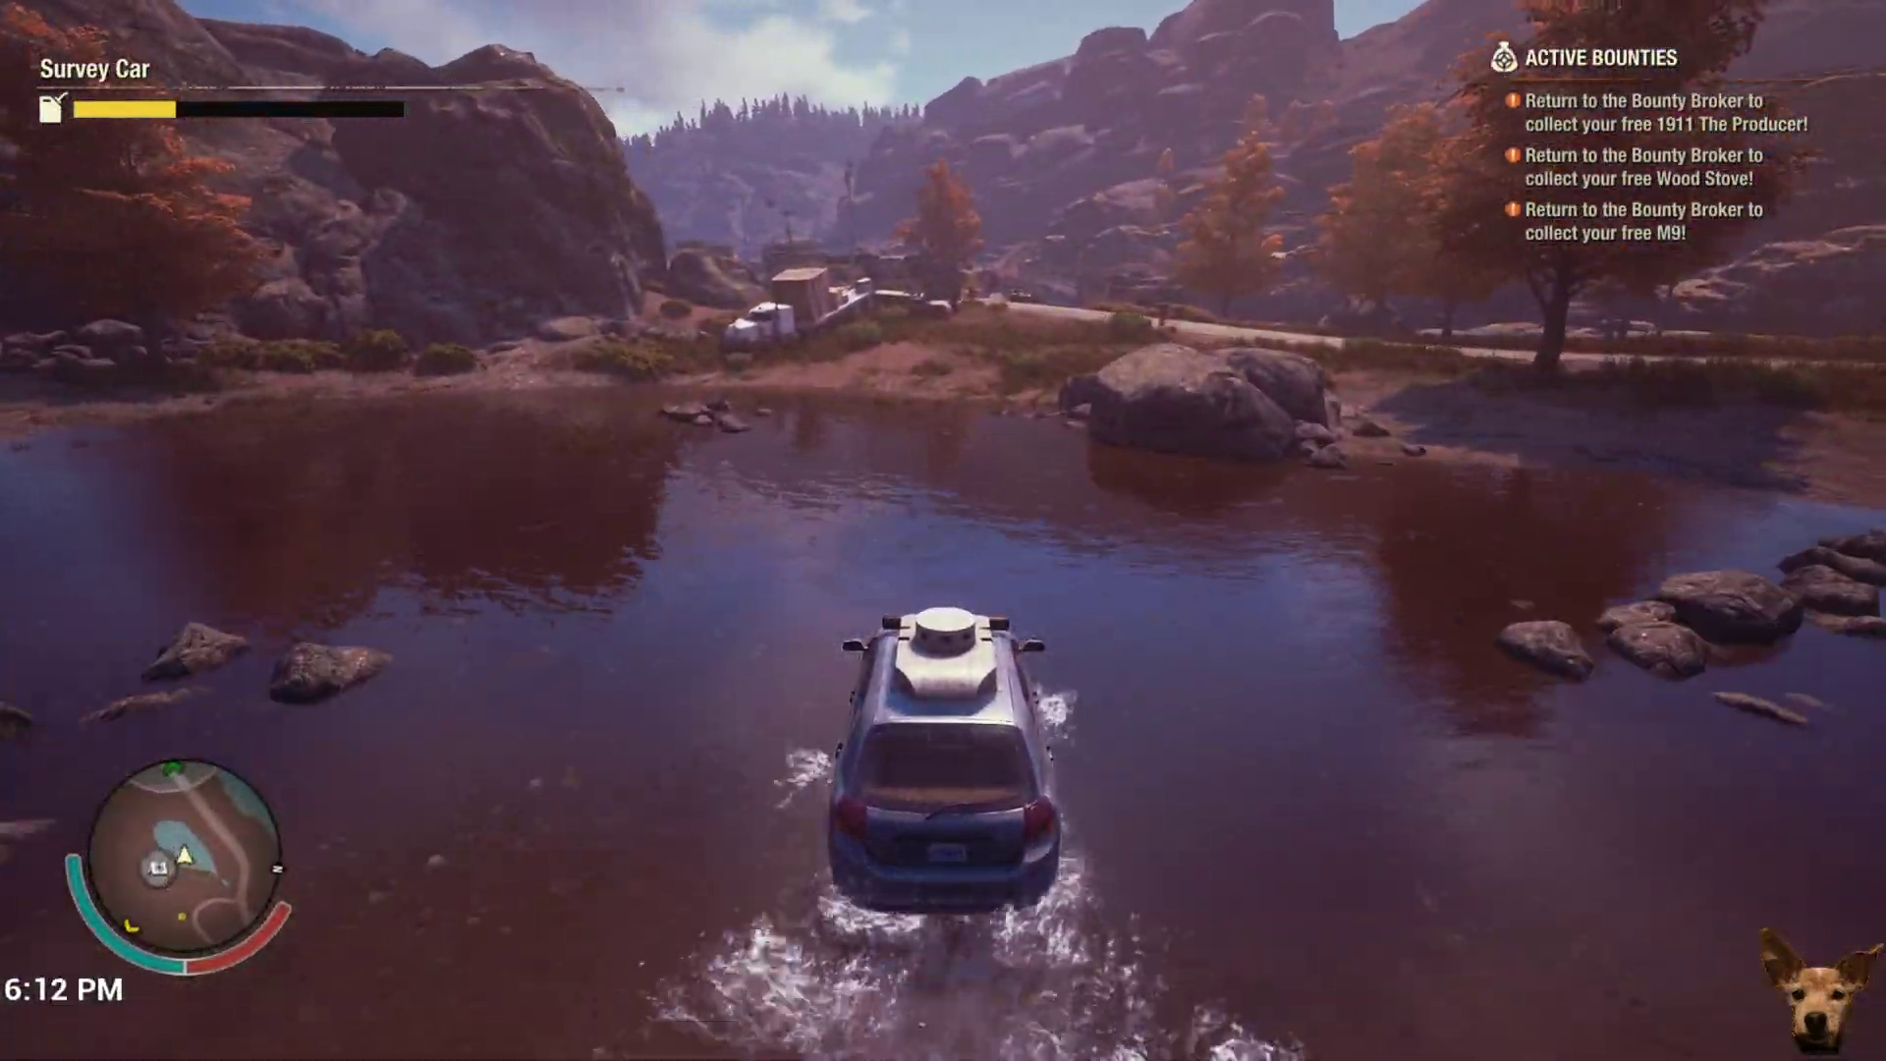
pyautogui.press('w')
pyautogui.press('w')
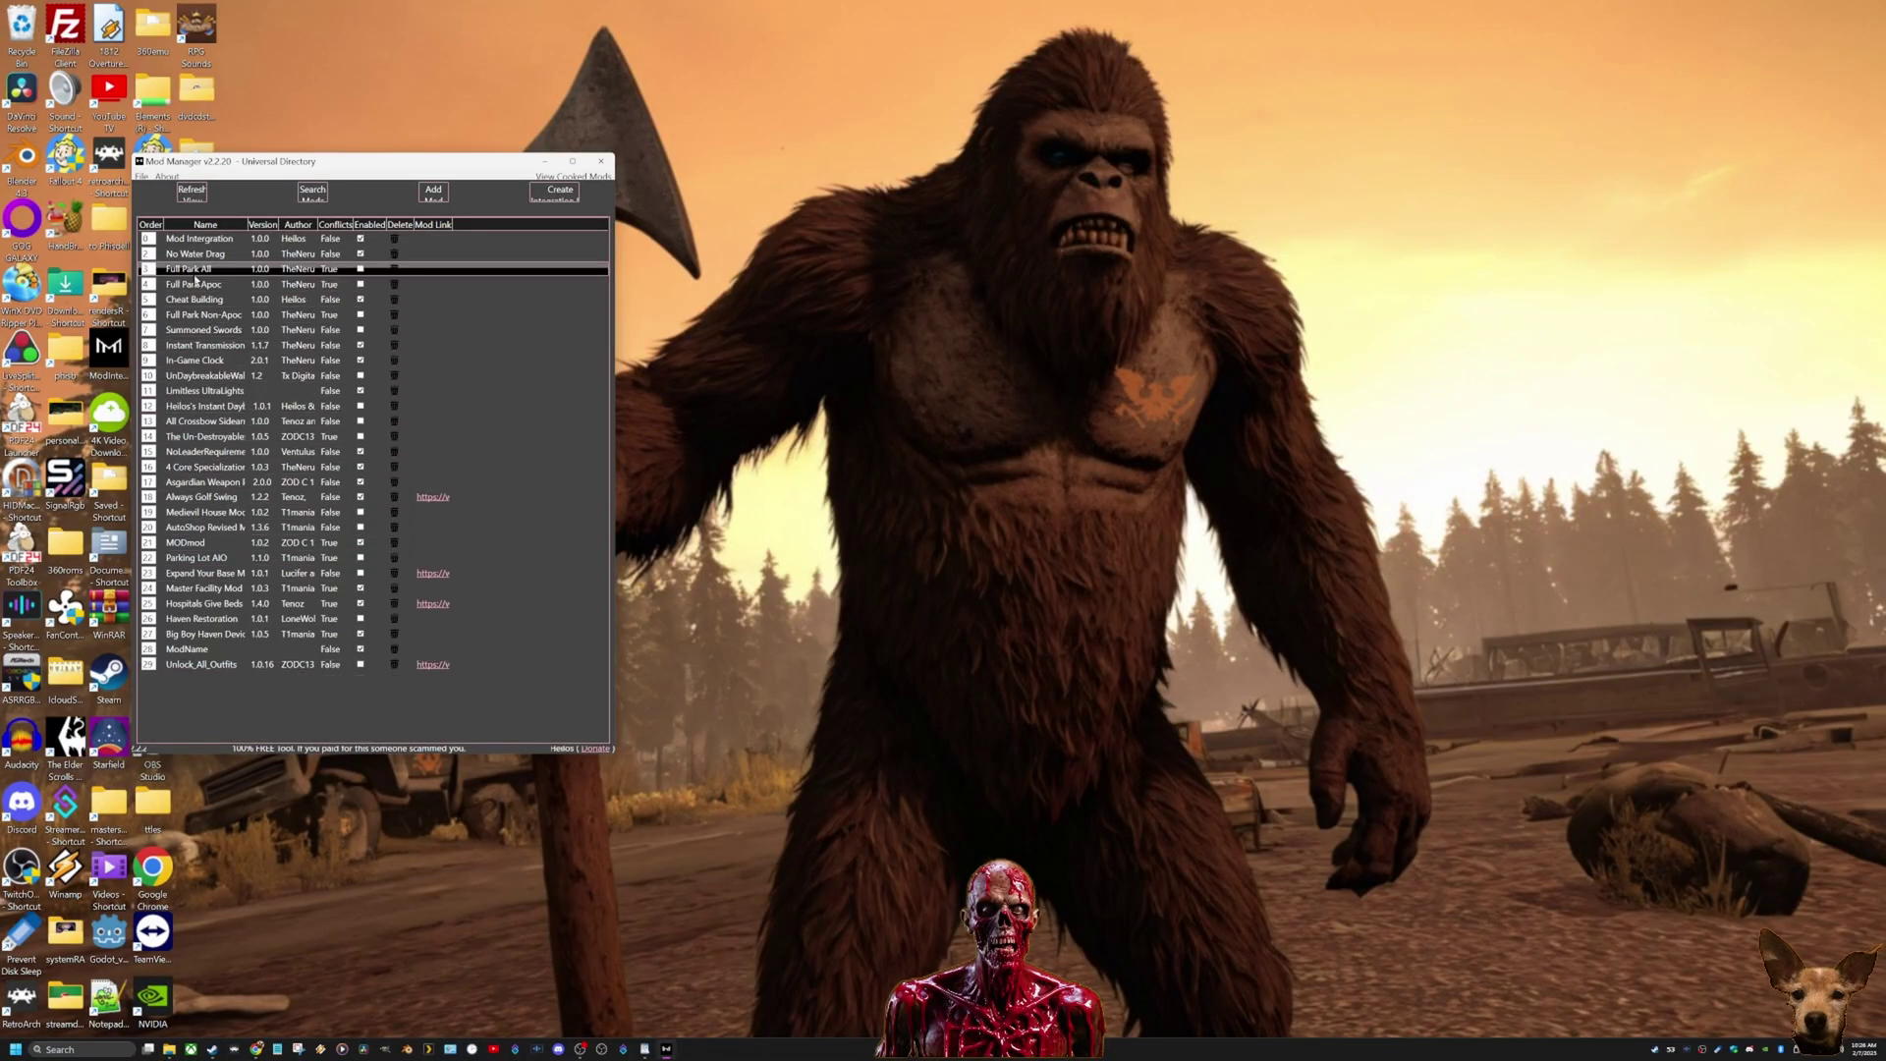